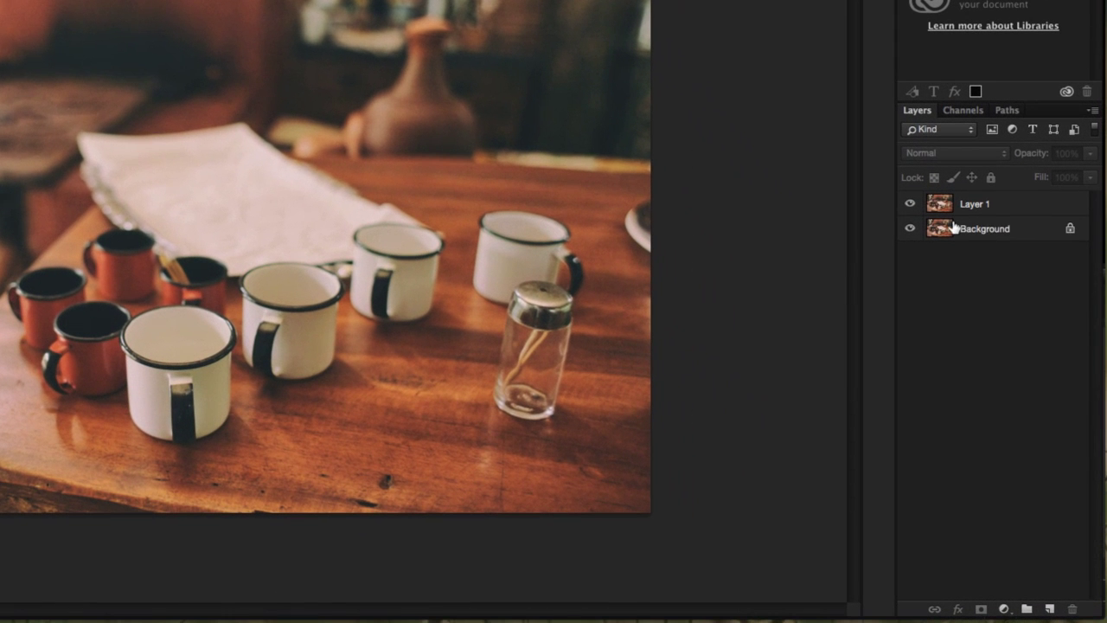
Step: Browse the Background and Layer 1 options without changing anything, leaving Layer 1 selected
click(958, 237)
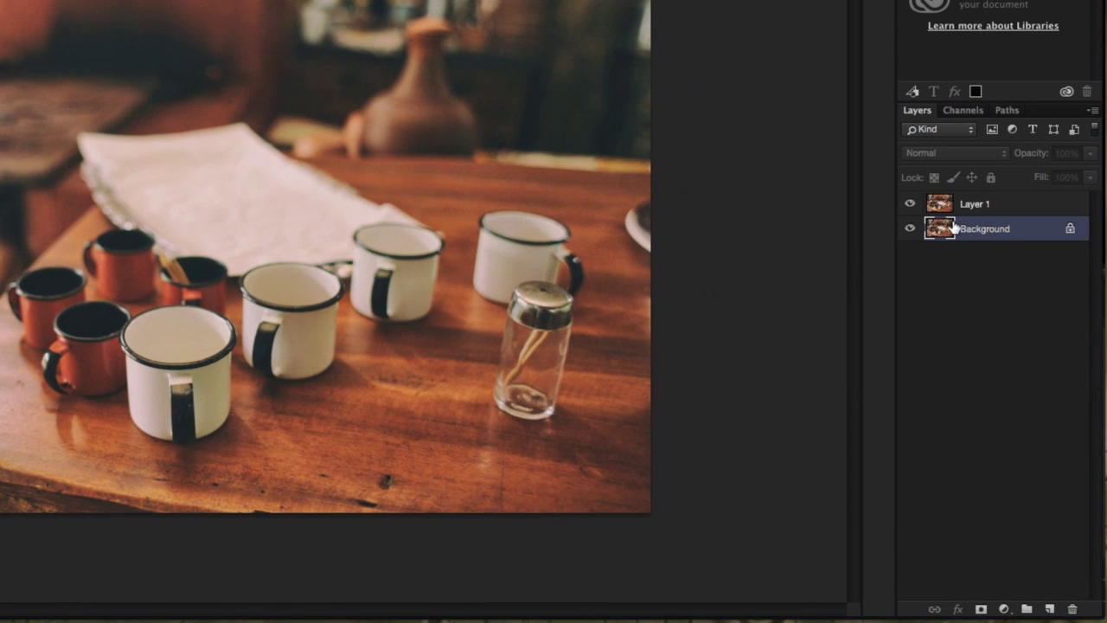
click(1001, 204)
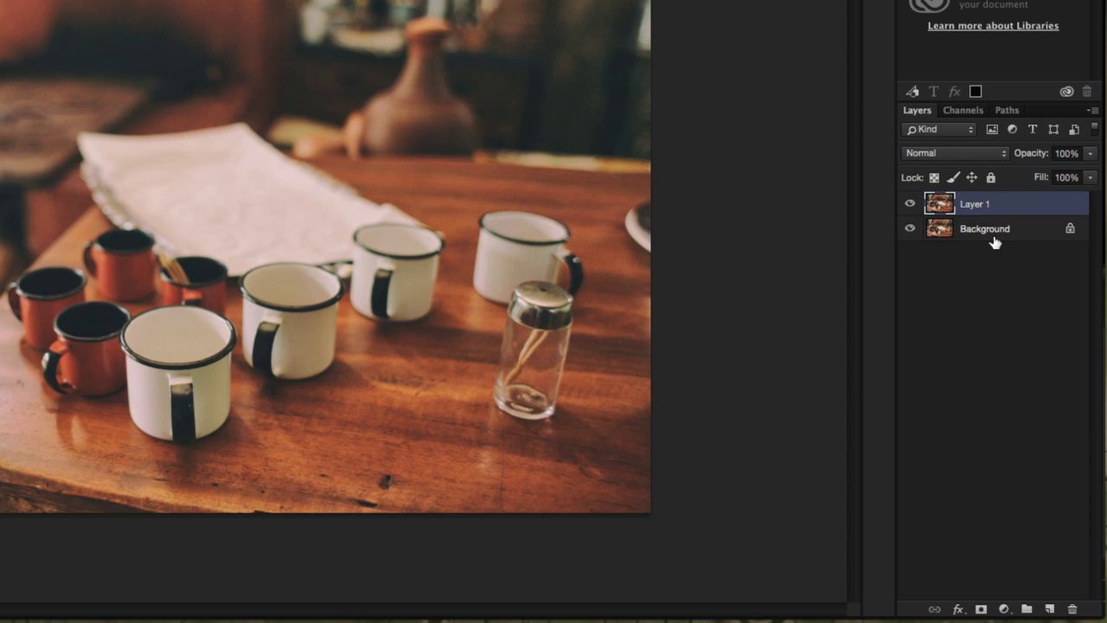
right_click(1000, 232)
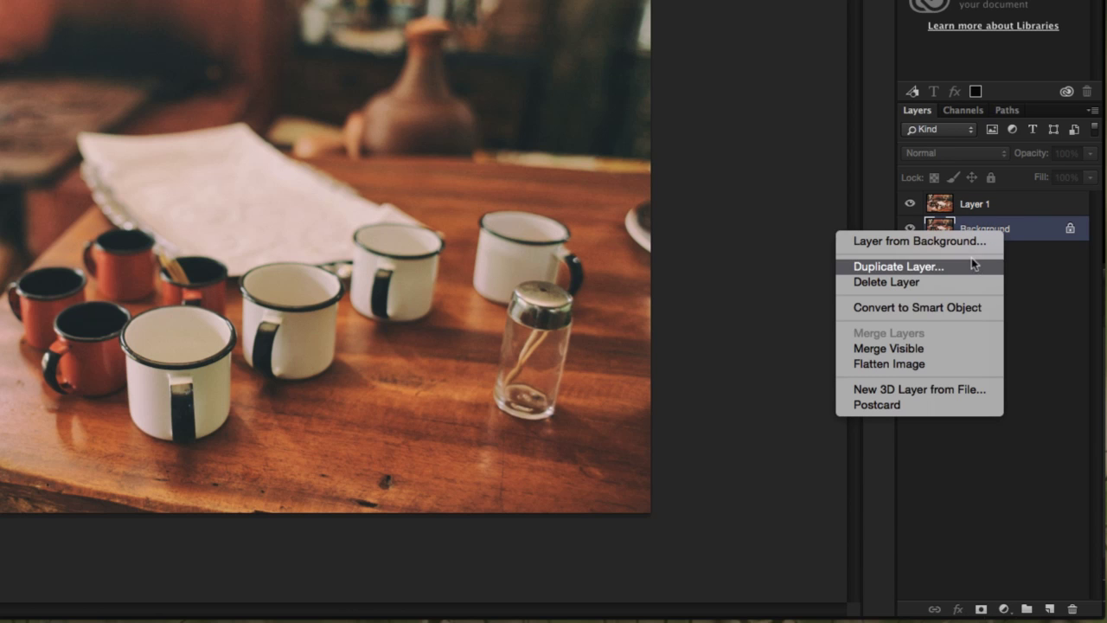
click(1023, 218)
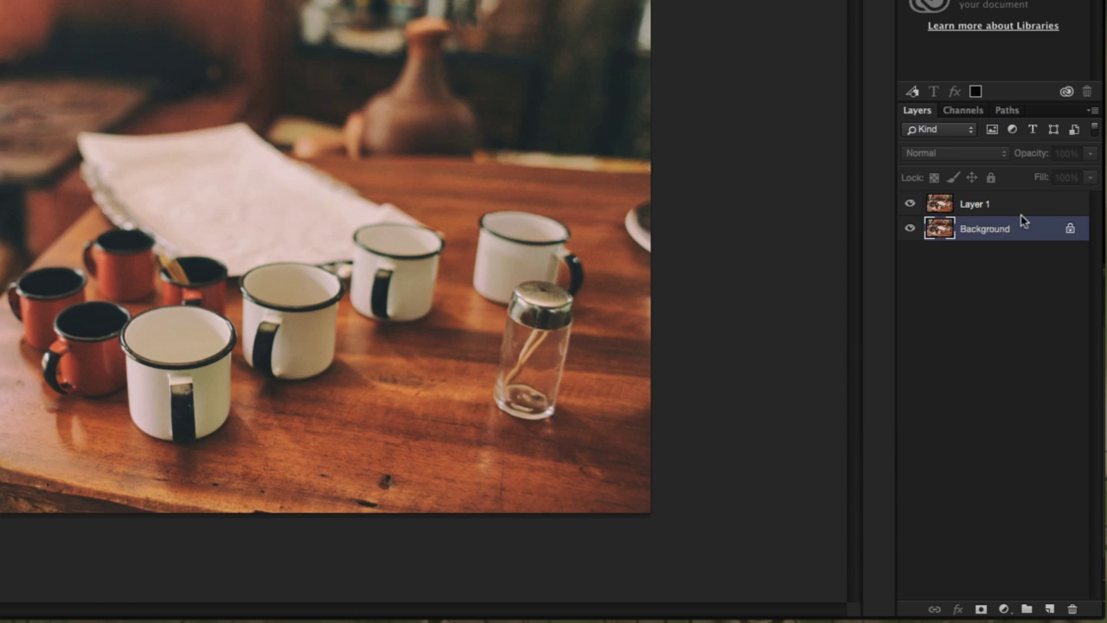
click(1090, 111)
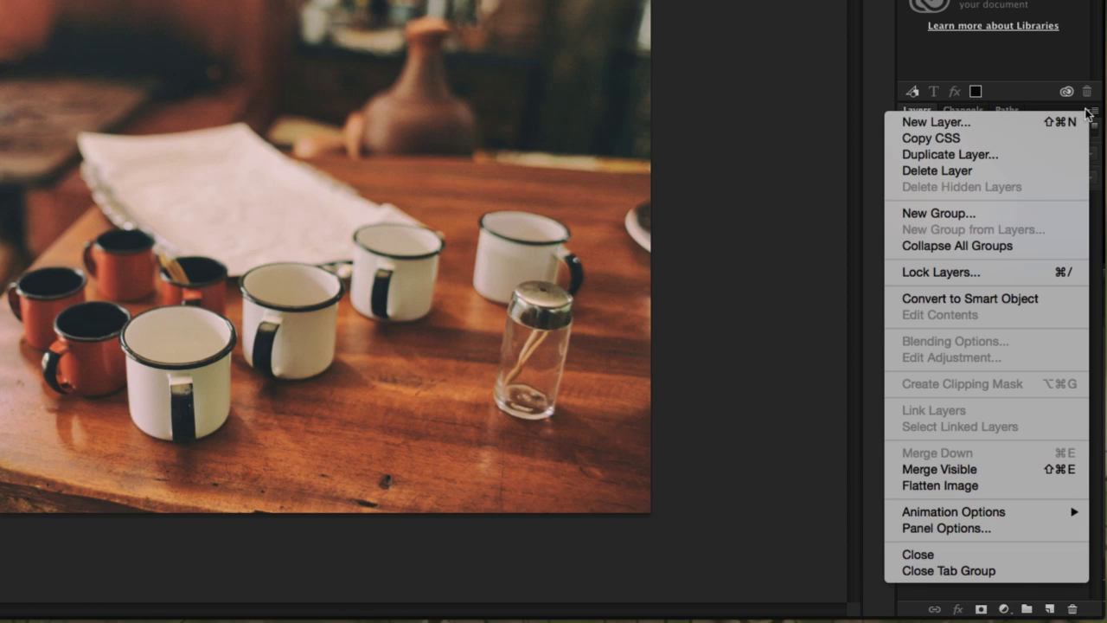
click(1094, 235)
click(1006, 276)
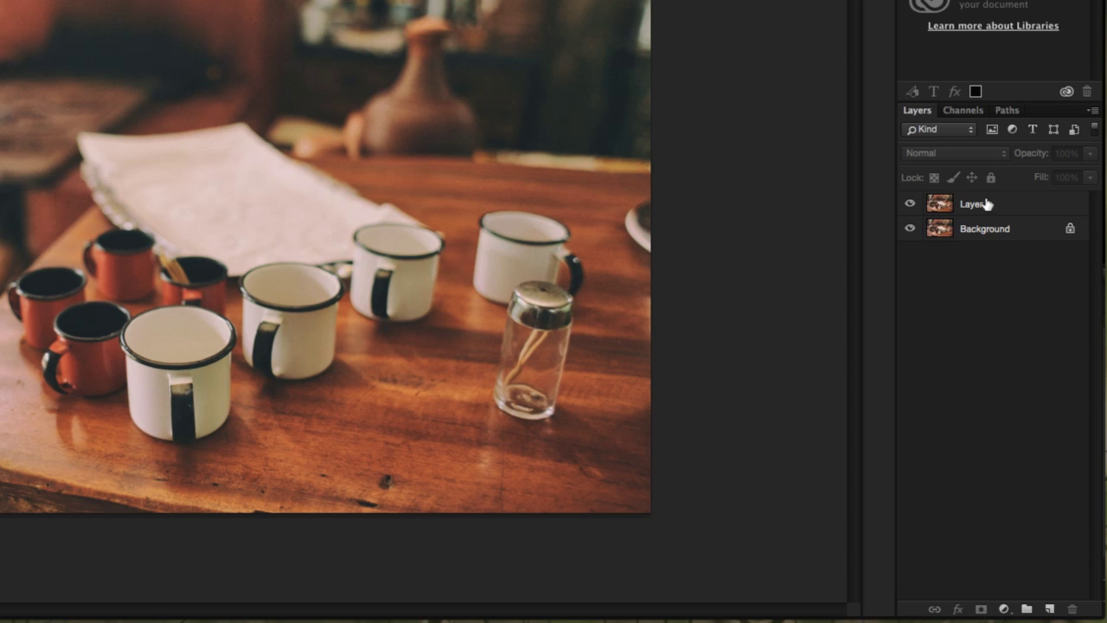
click(1021, 206)
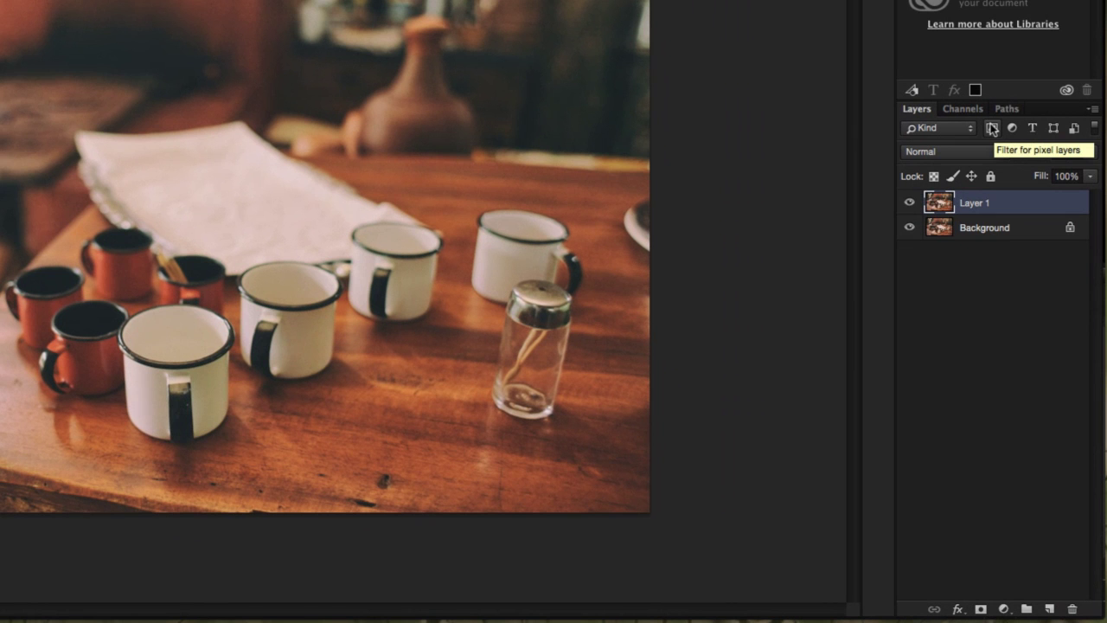
Step: Toggle the pixel-layer filter on and off, then add an empty Layer 2 above Layer 1
click(991, 128)
click(991, 128)
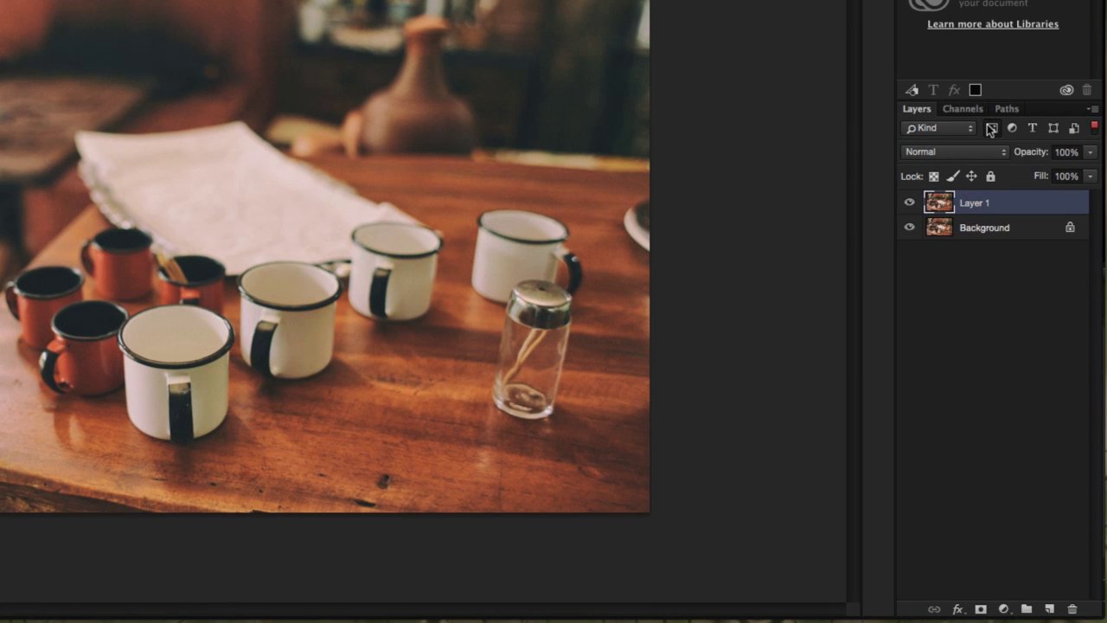
click(991, 128)
click(1043, 609)
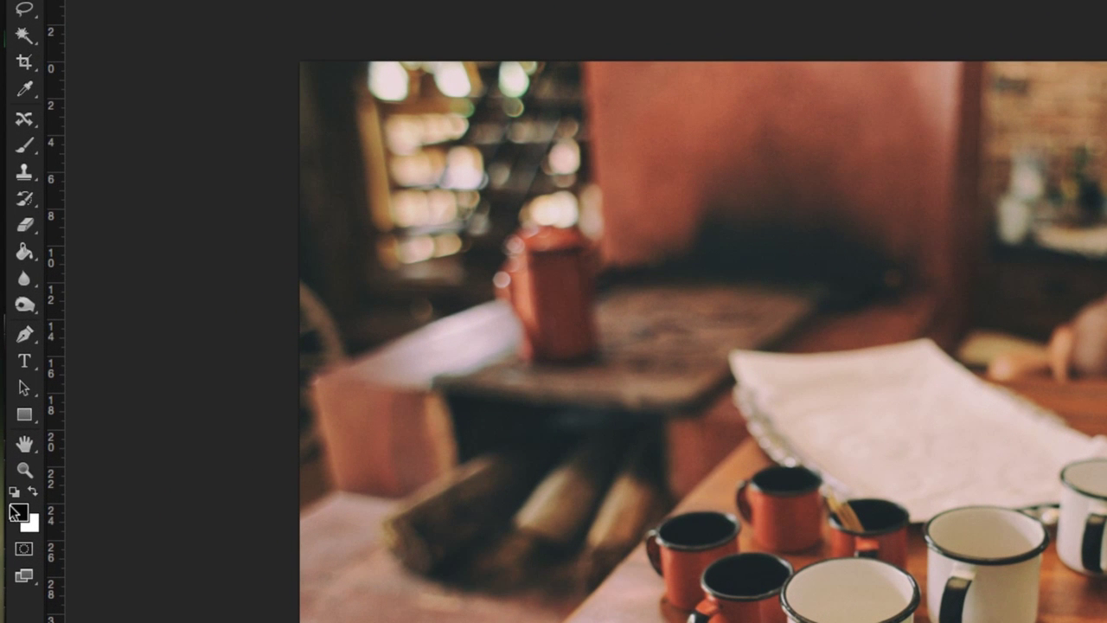
Step: Set the foreground colour to the brown hex 805640
click(12, 512)
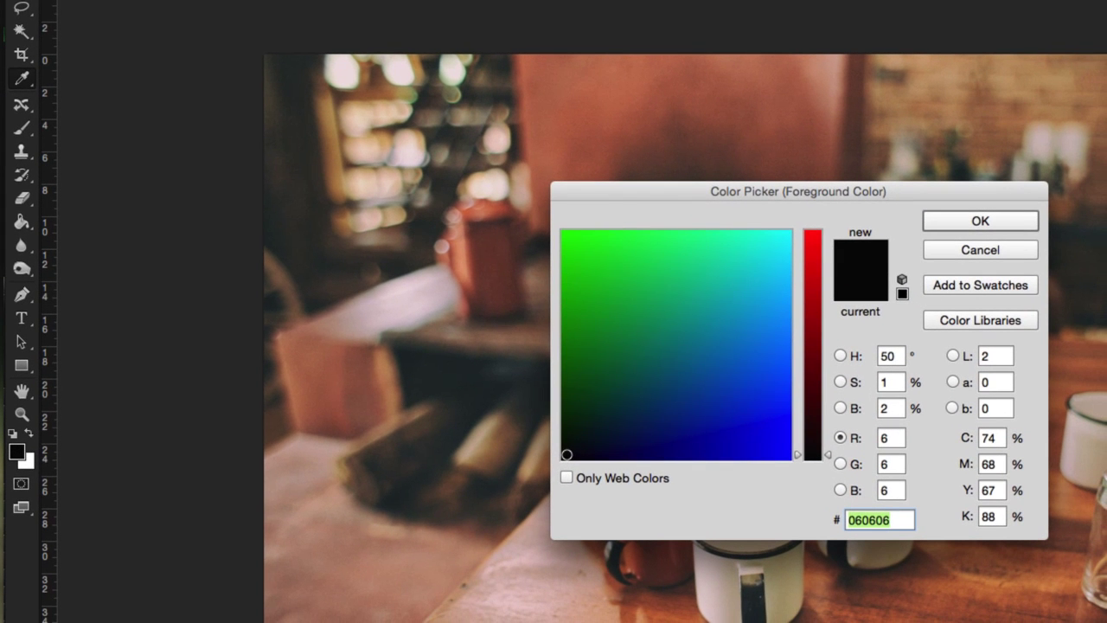
text(805640)
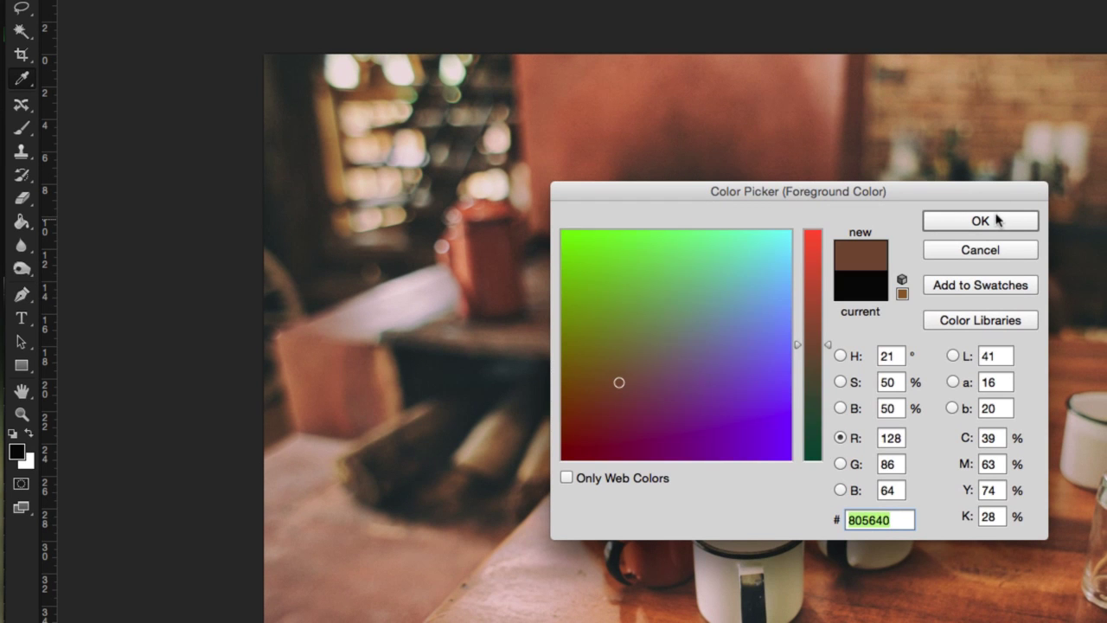
click(996, 219)
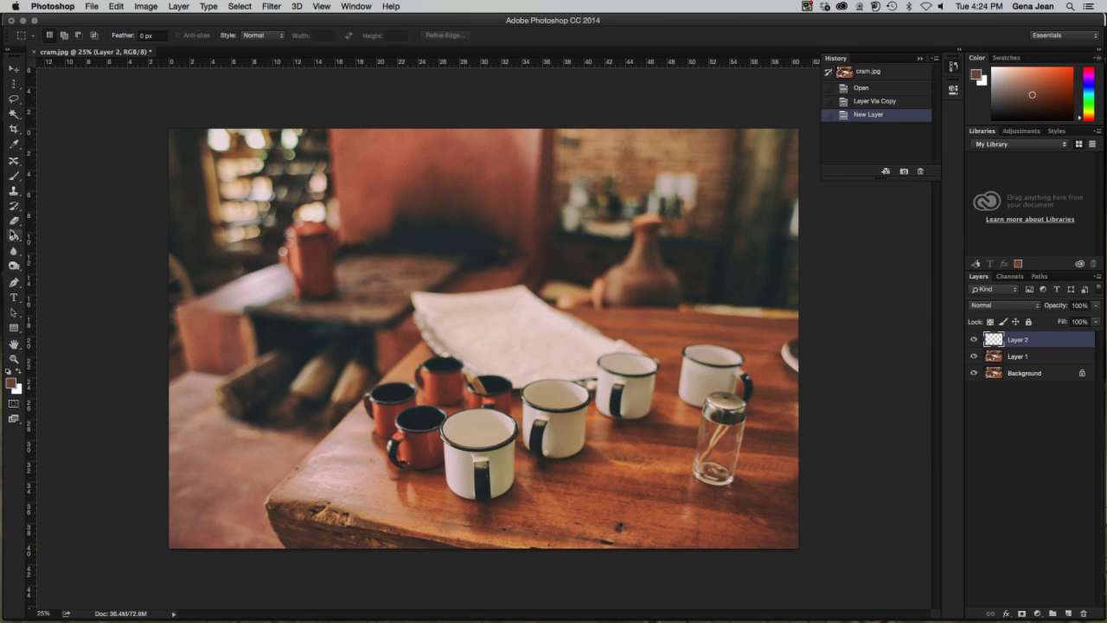
Step: Paint-bucket fill Layer 2 with the brown and lower its opacity to 56%
click(13, 234)
click(208, 210)
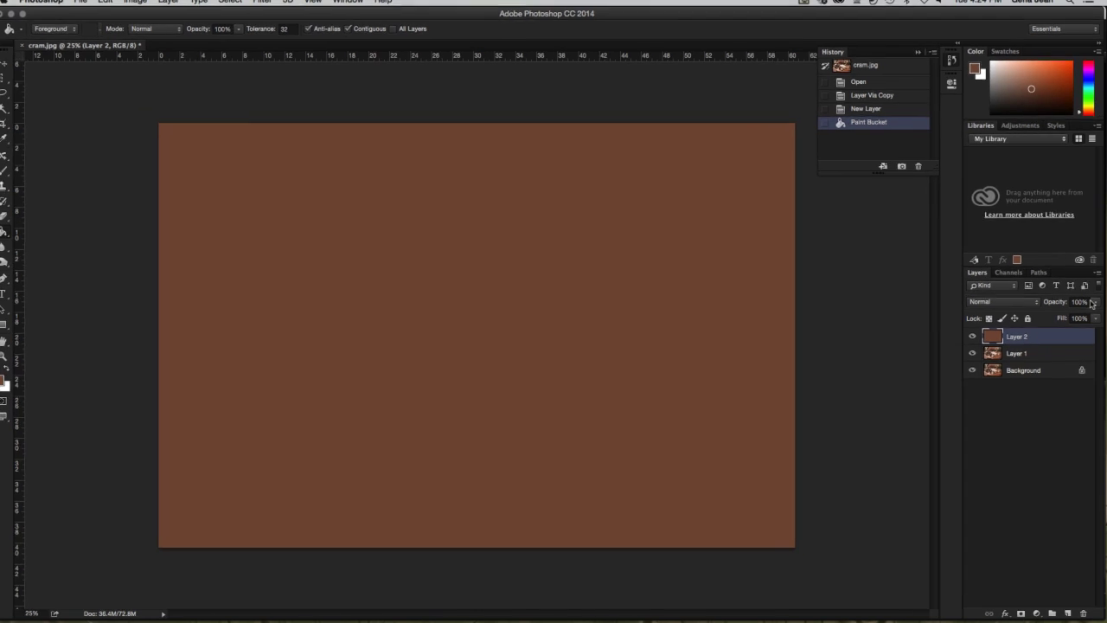
drag(1096, 302, 1049, 312)
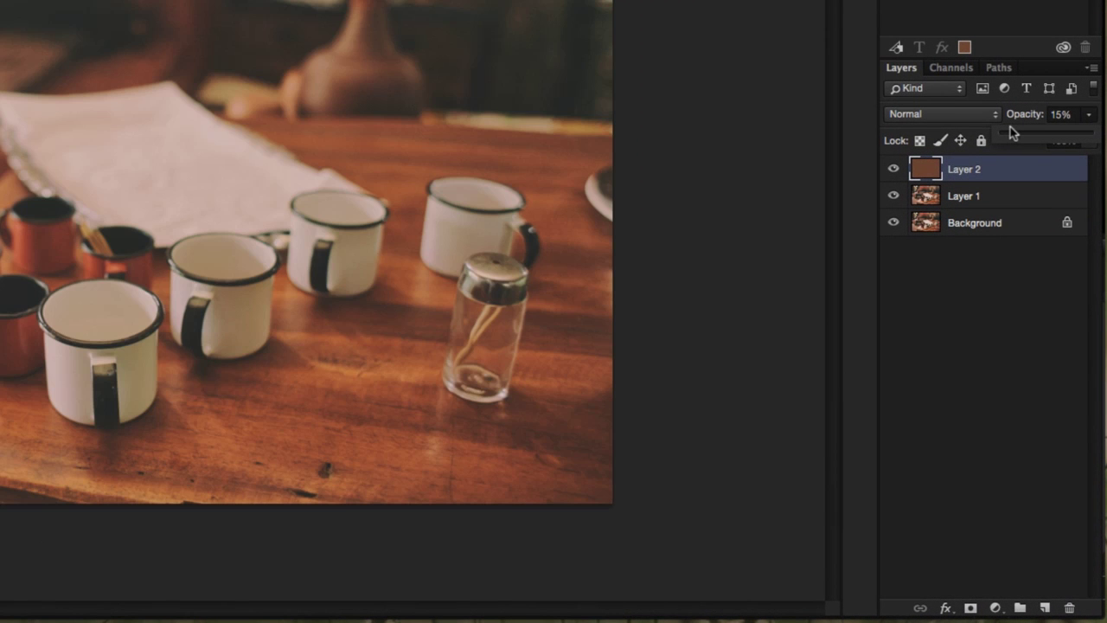
drag(1019, 129, 1048, 131)
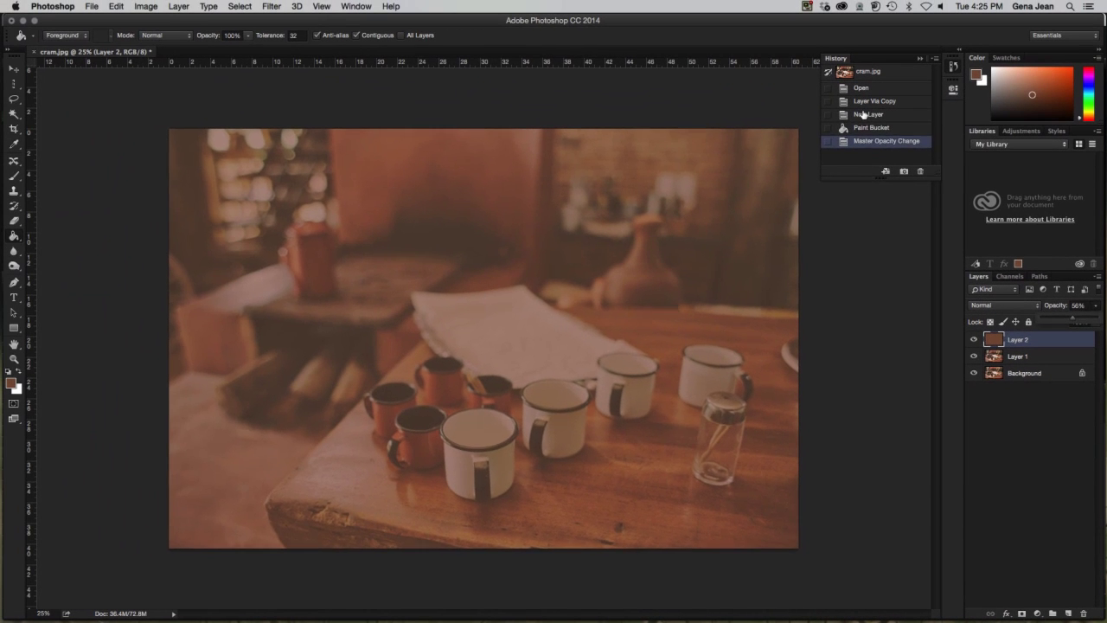
Step: Step back in History to before the brown fill and Layer 2, then open the Layers panel menu
click(864, 114)
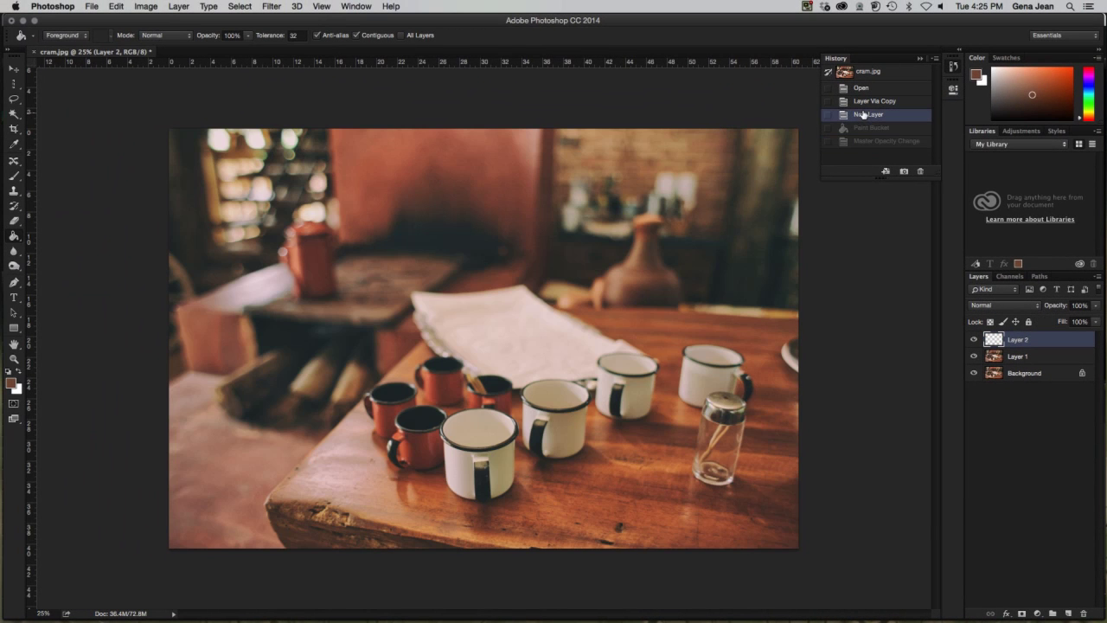
click(874, 102)
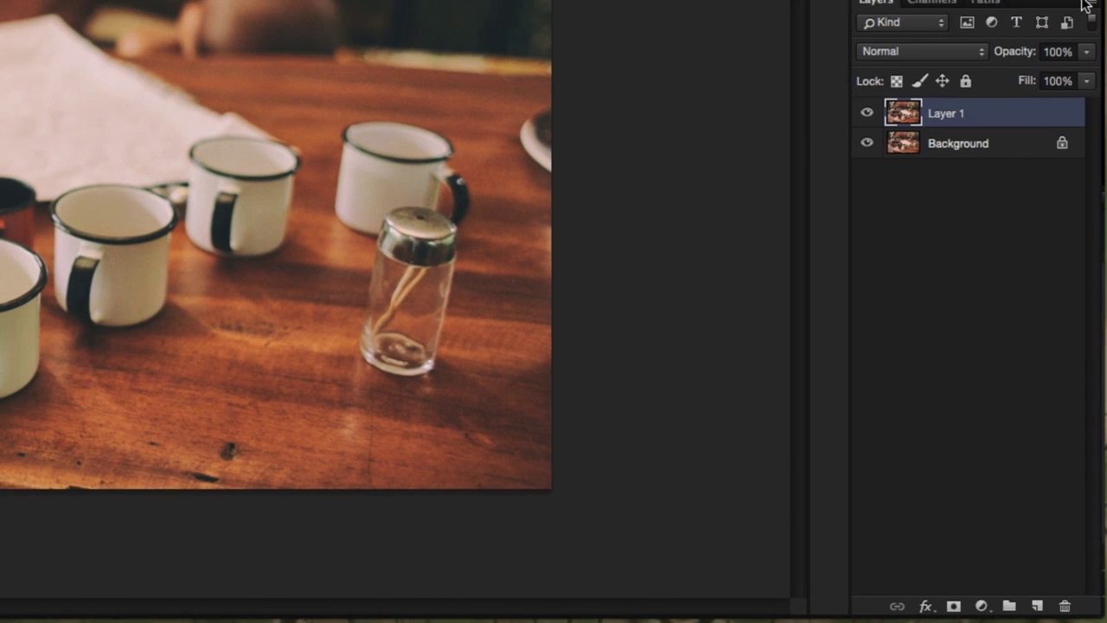
click(1088, 1)
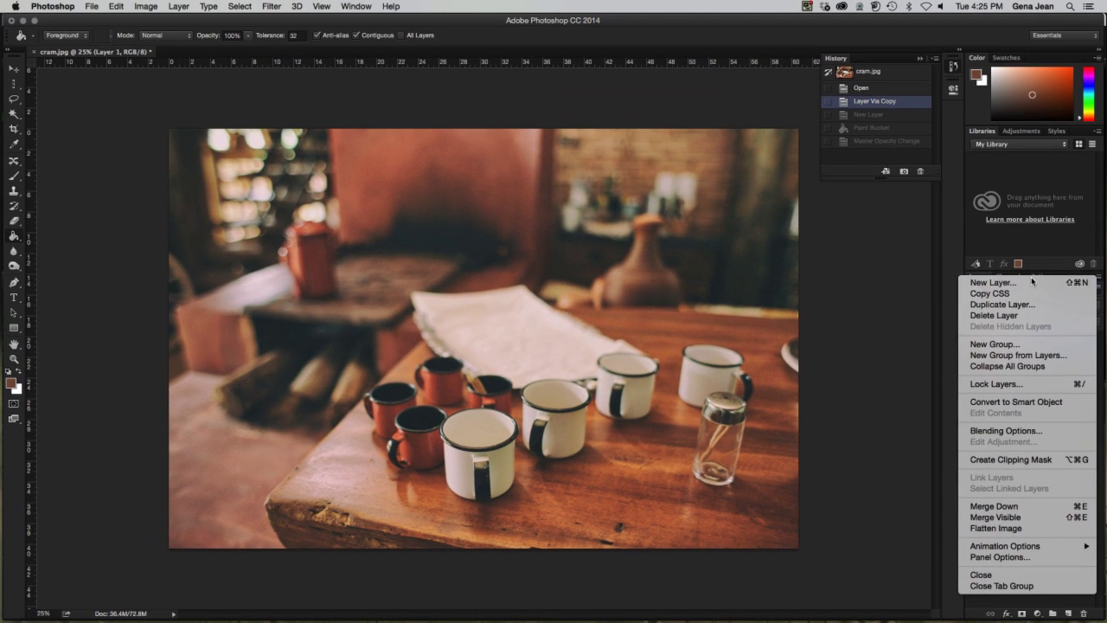
Step: Create a new empty layer named 'Fill Layer' via the Layers panel's New Layer command
click(996, 126)
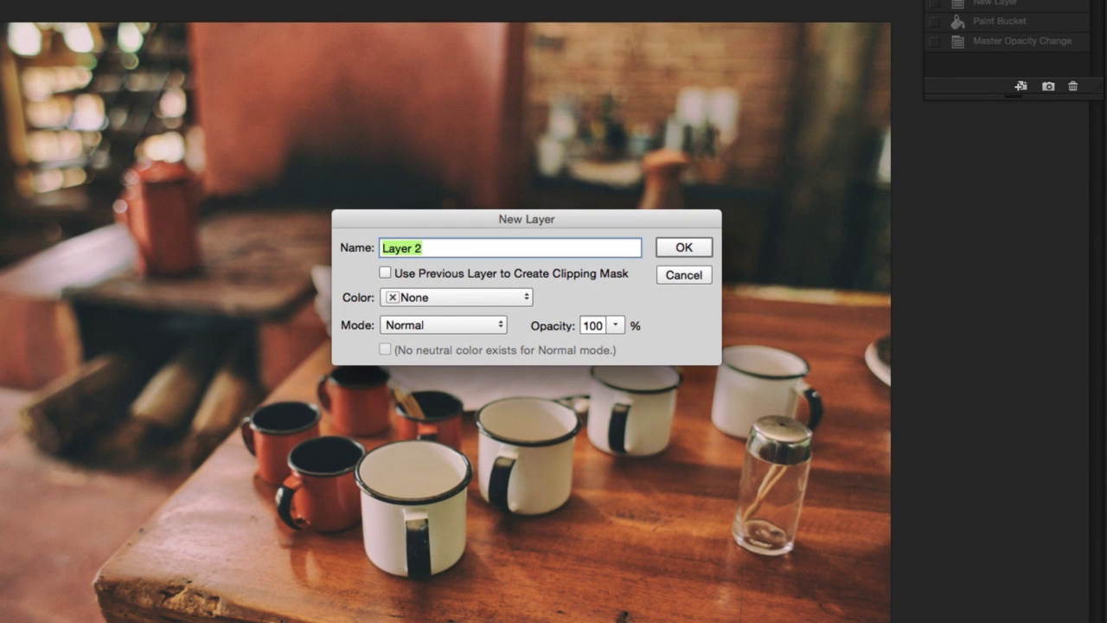
text(Fill Layyer)
key(BackSpace)
key(BackSpace)
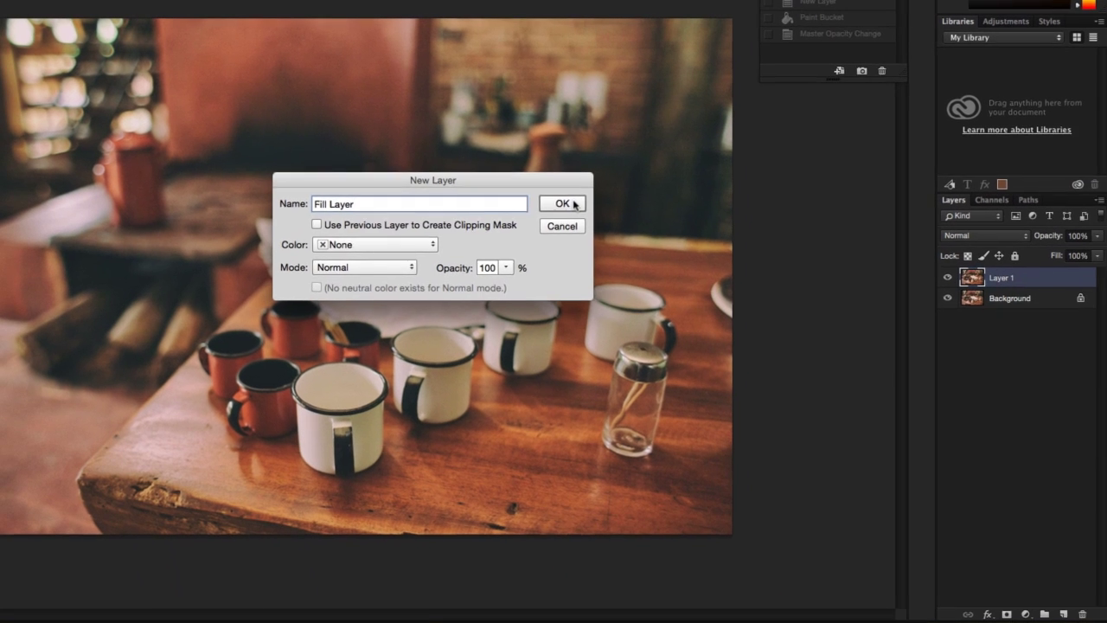
click(620, 221)
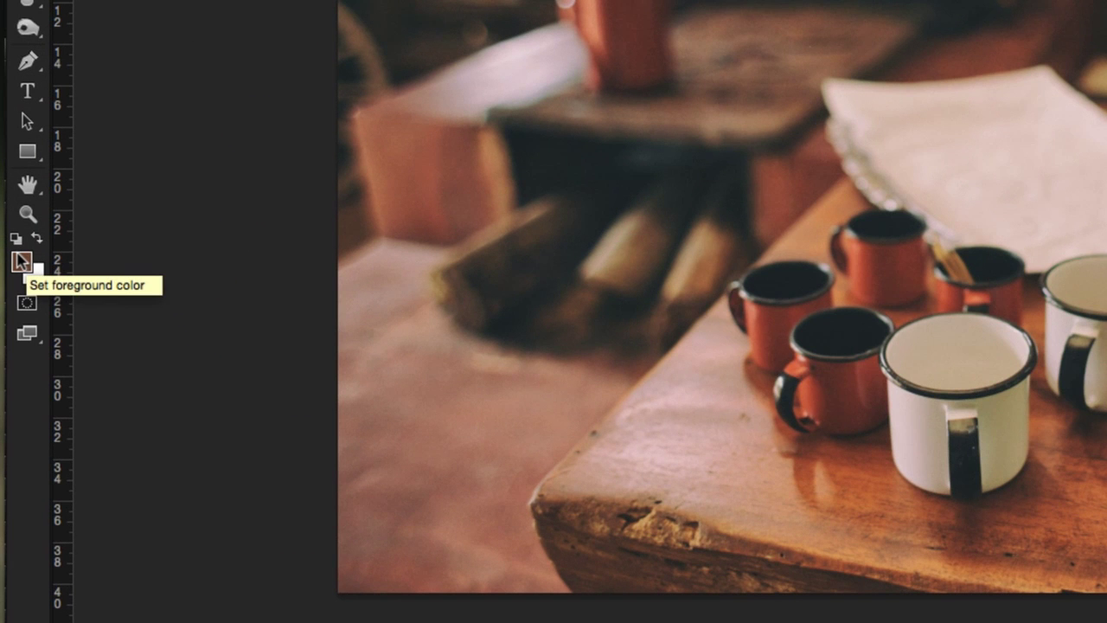
Step: Sample the darker reddish brown 673b32 from the mug as the foreground colour
click(23, 262)
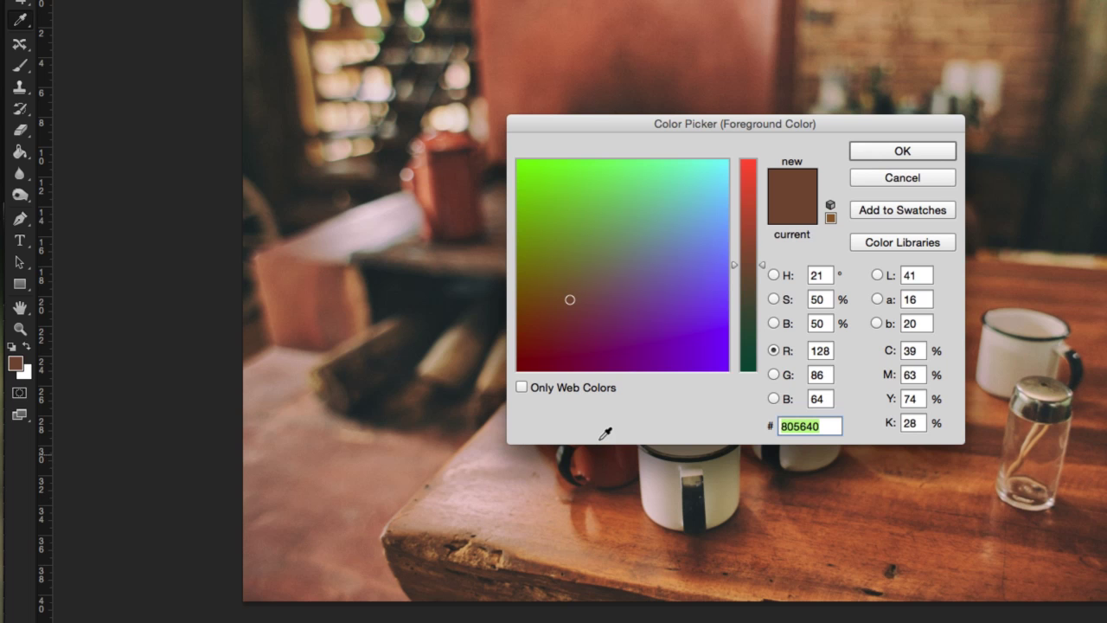
click(596, 459)
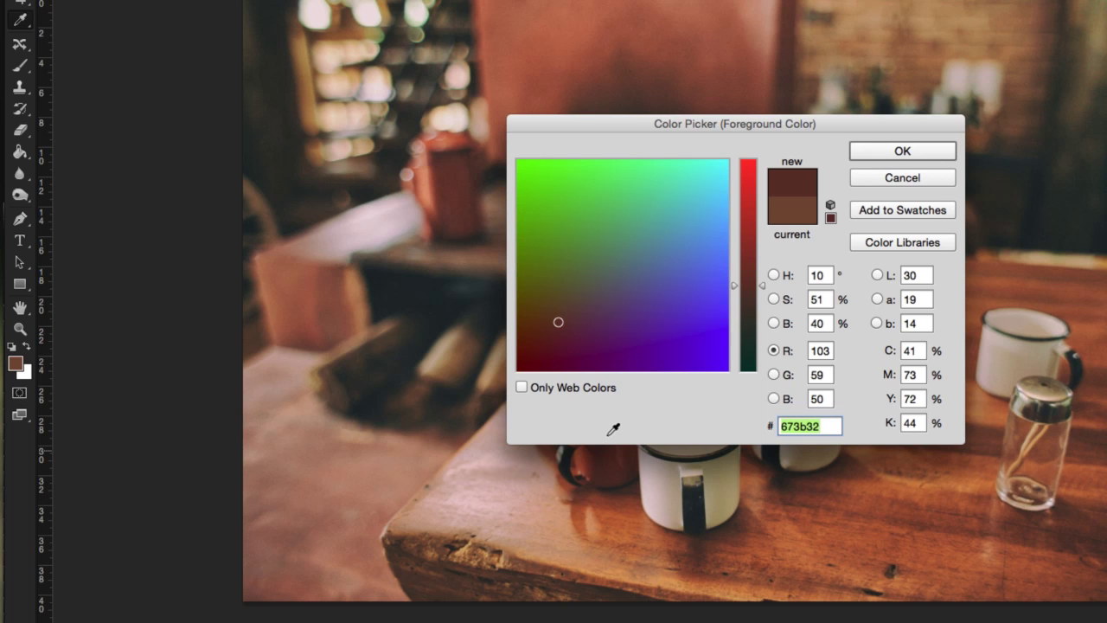
click(889, 152)
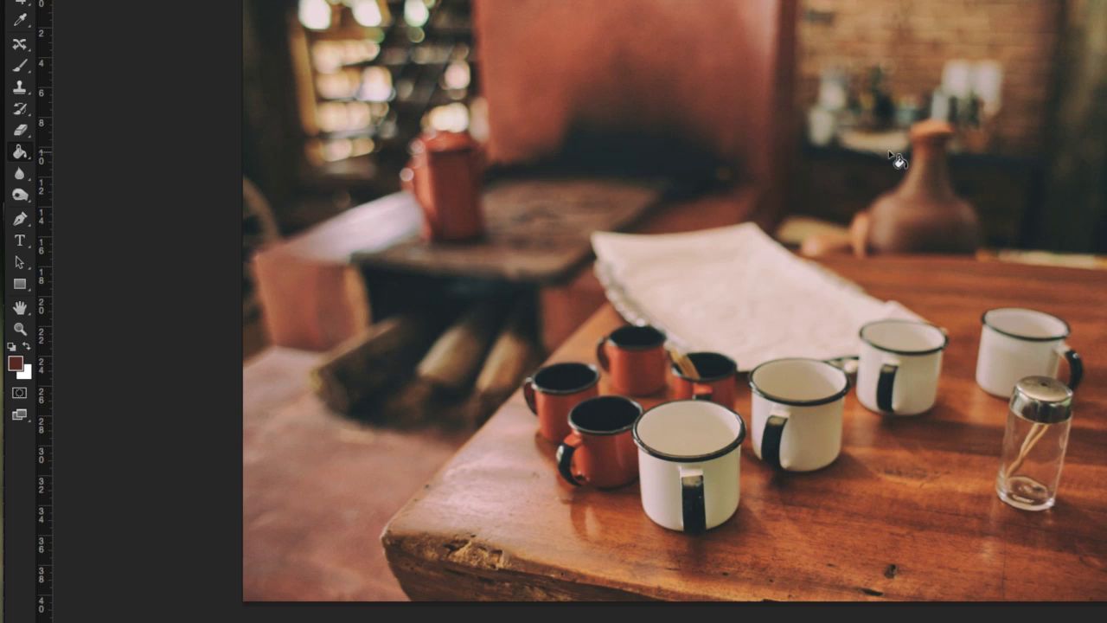
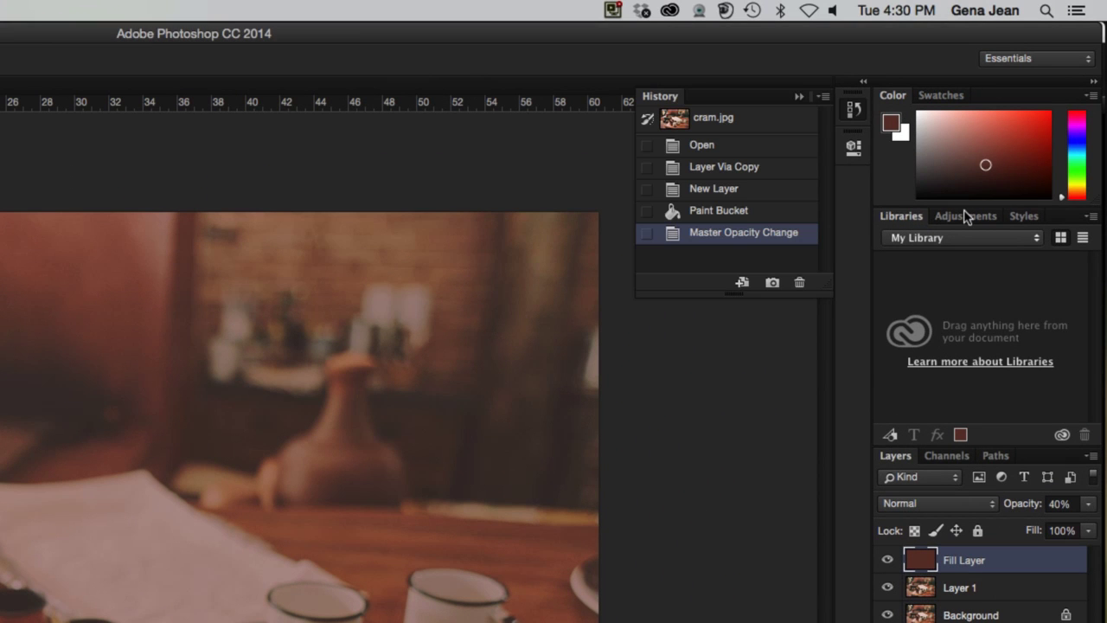
Step: Show the Adjustments panel above the Layers panel, checking the Window menu
click(967, 217)
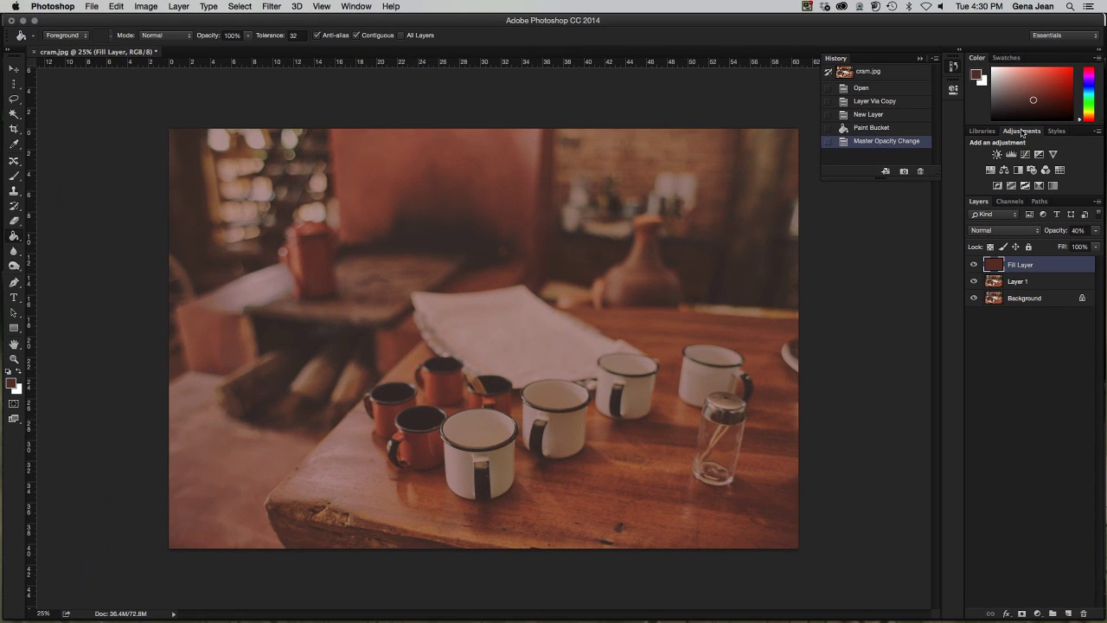
click(345, 7)
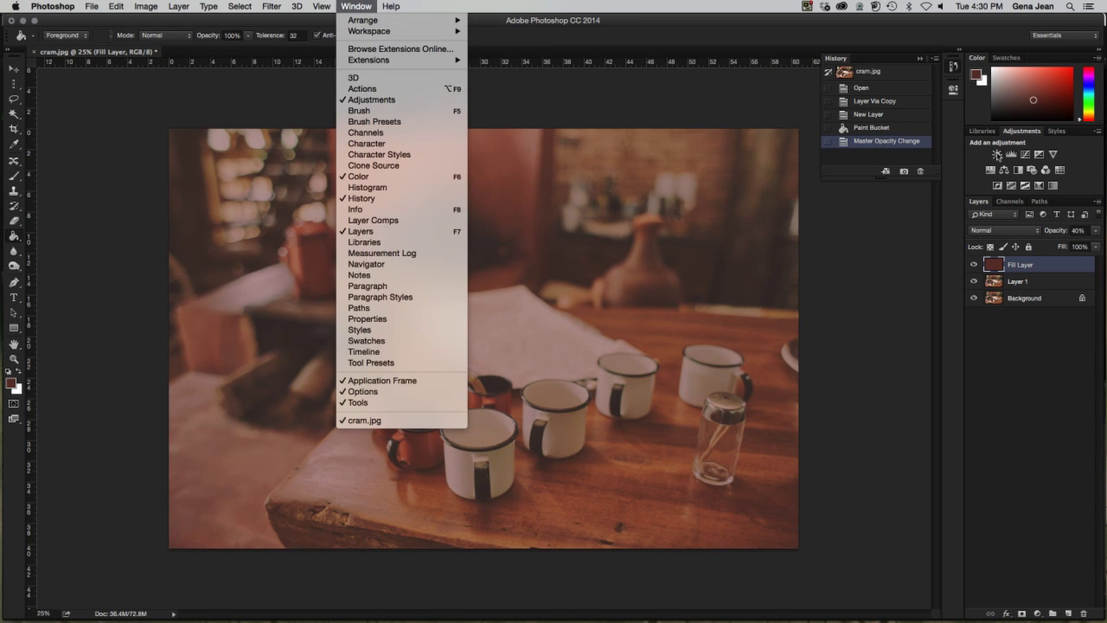
click(977, 158)
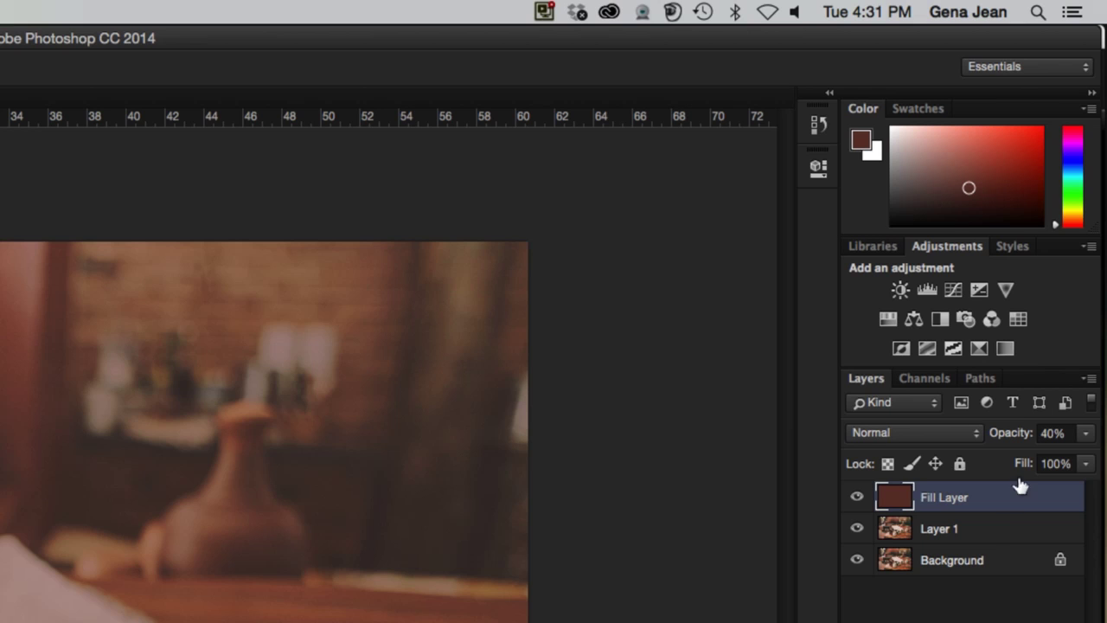
Step: Select Layer 1 and add a default Black & White adjustment layer above it
click(1006, 528)
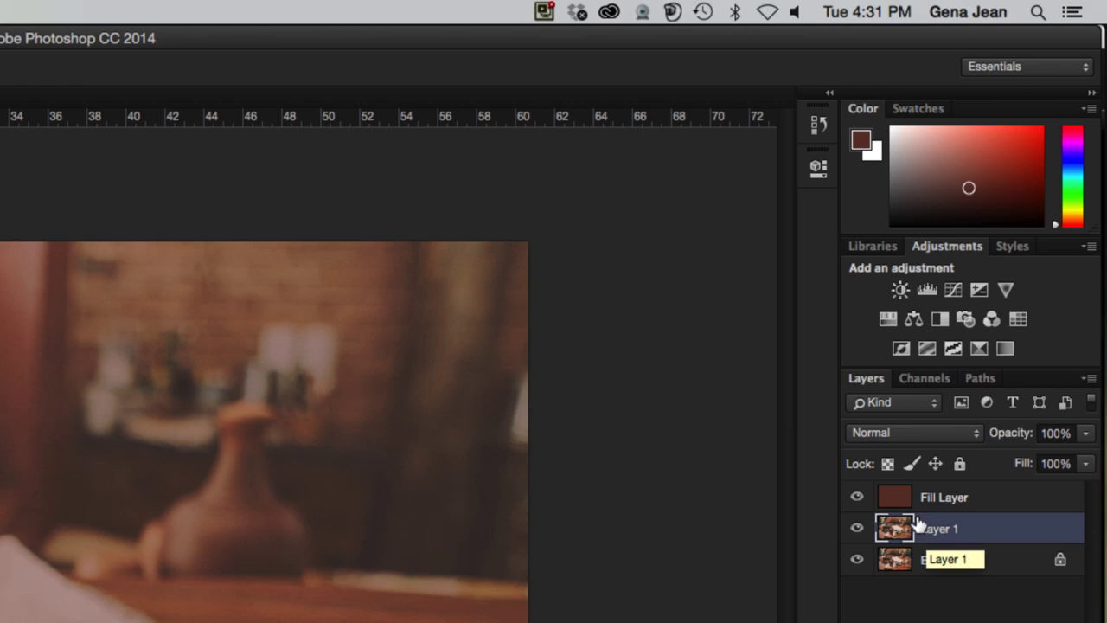
click(939, 321)
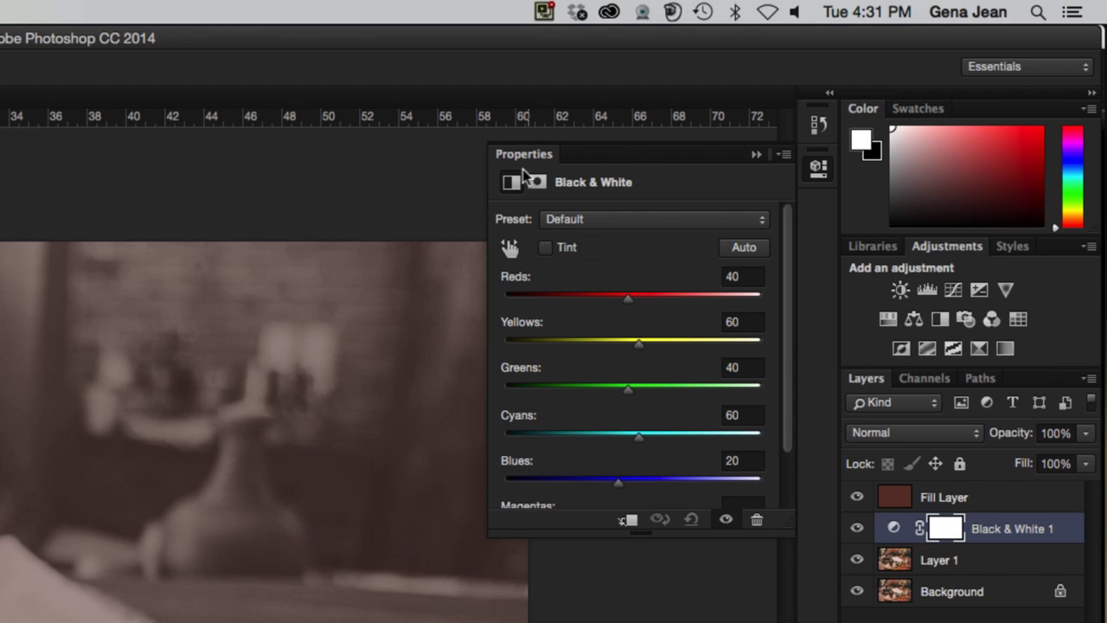
Step: Try the High Contrast Blue Filter, Maximum Black and Red Filter black-and-white presets
scroll(598, 421, down, 3)
scroll(598, 424, up, 3)
click(585, 218)
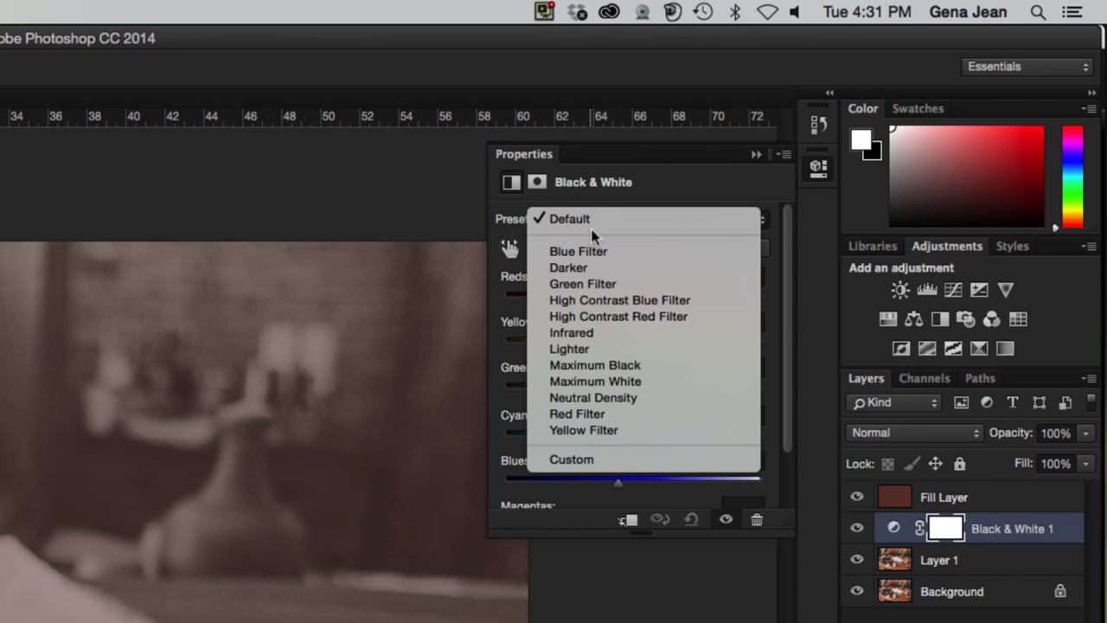
click(601, 293)
click(593, 217)
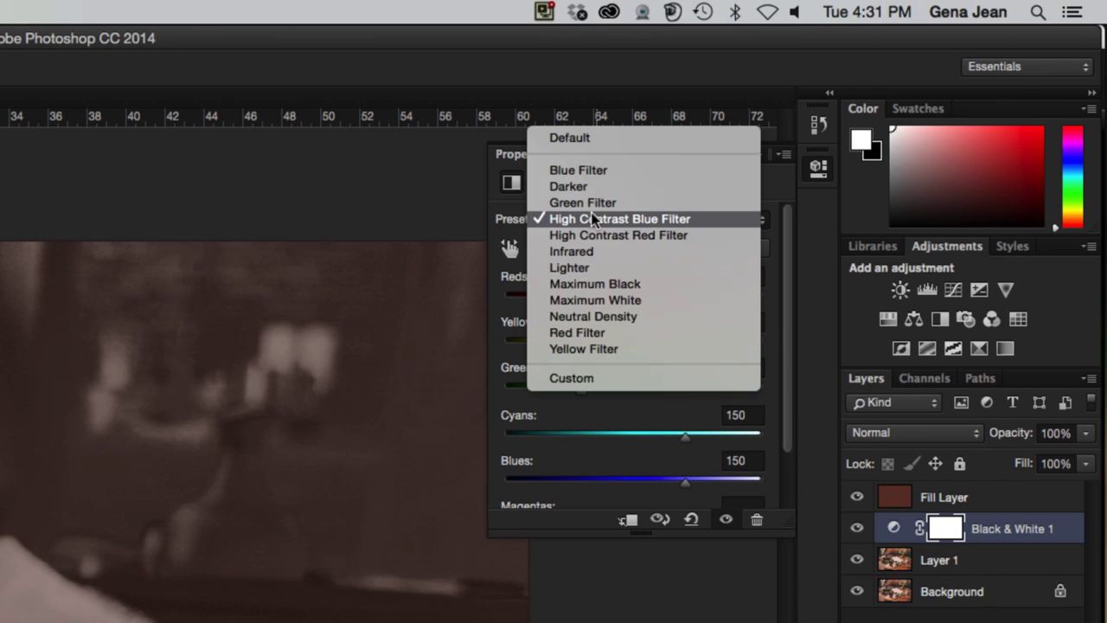
click(585, 275)
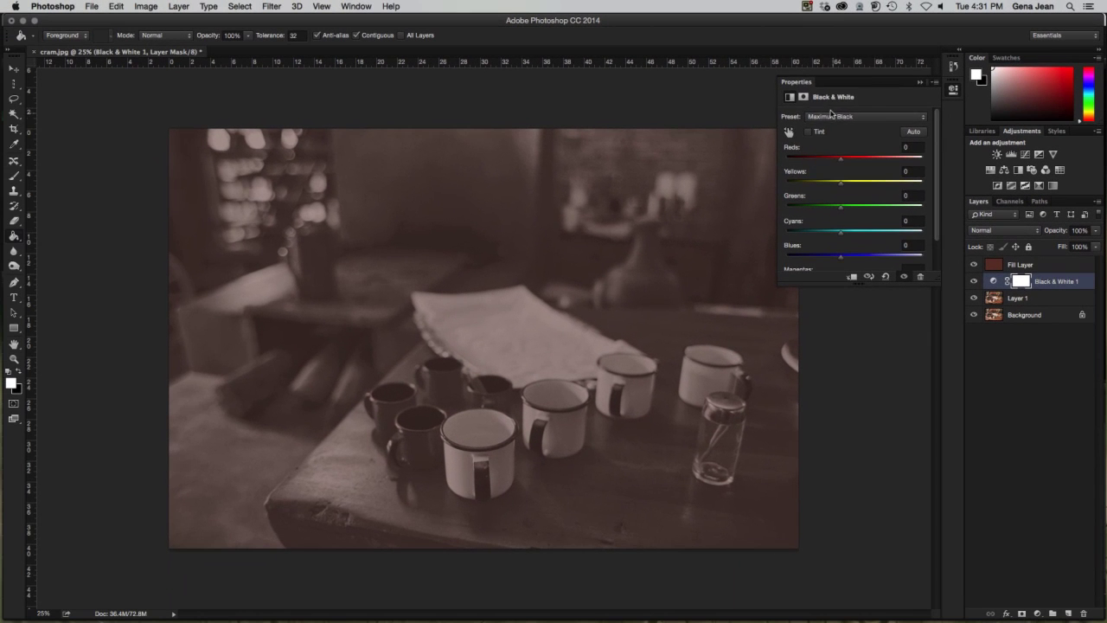
click(830, 115)
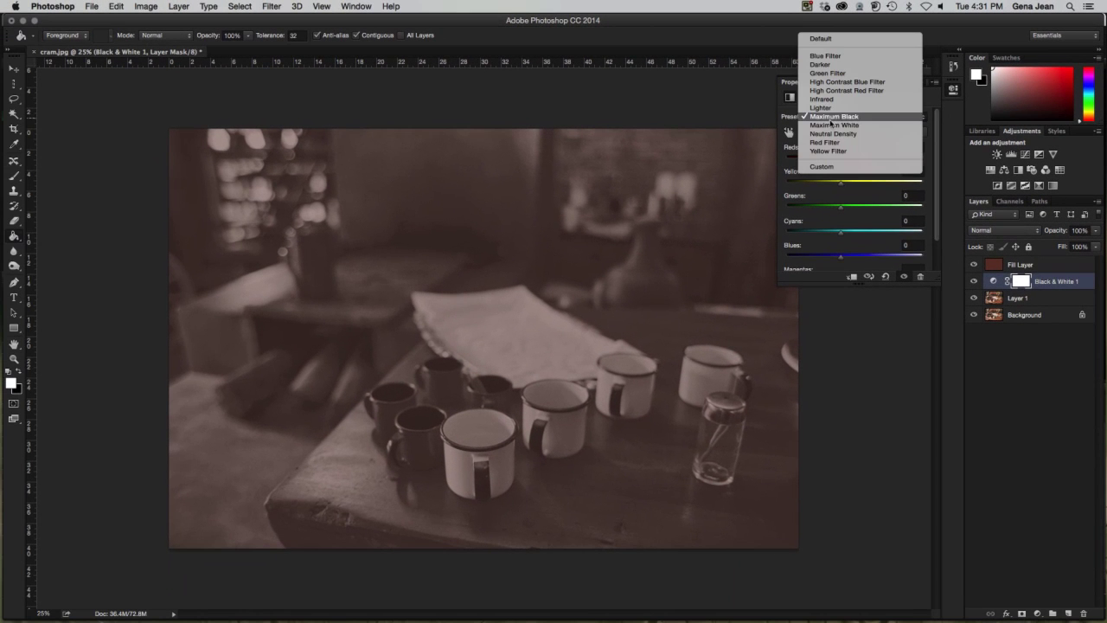
click(830, 144)
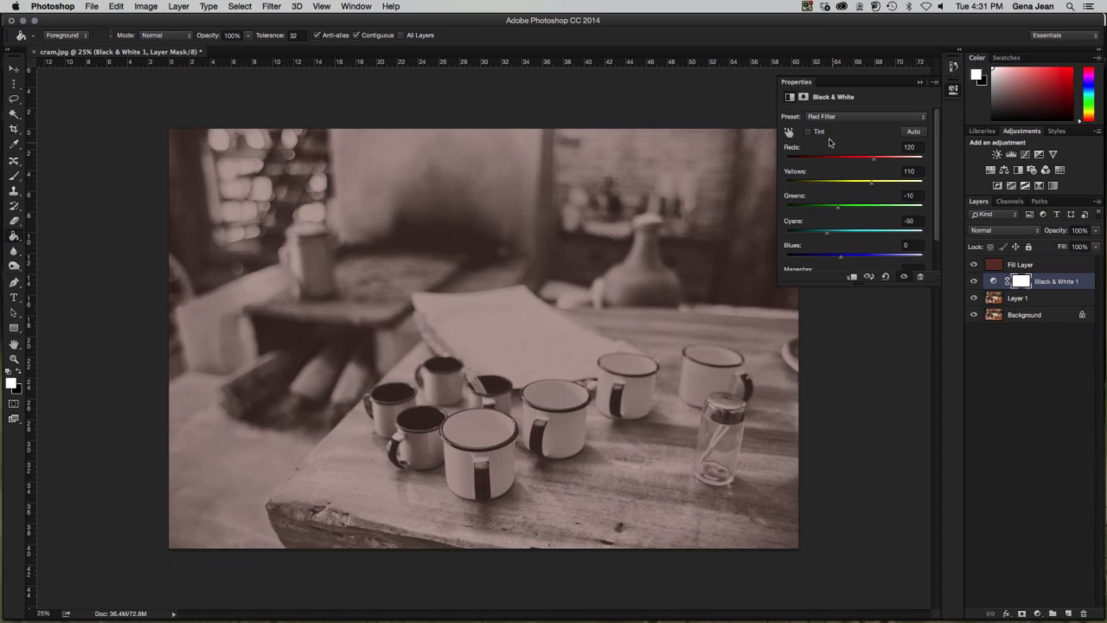
Step: Try the Infrared and Green Filter presets, then settle on Blue Filter
click(832, 116)
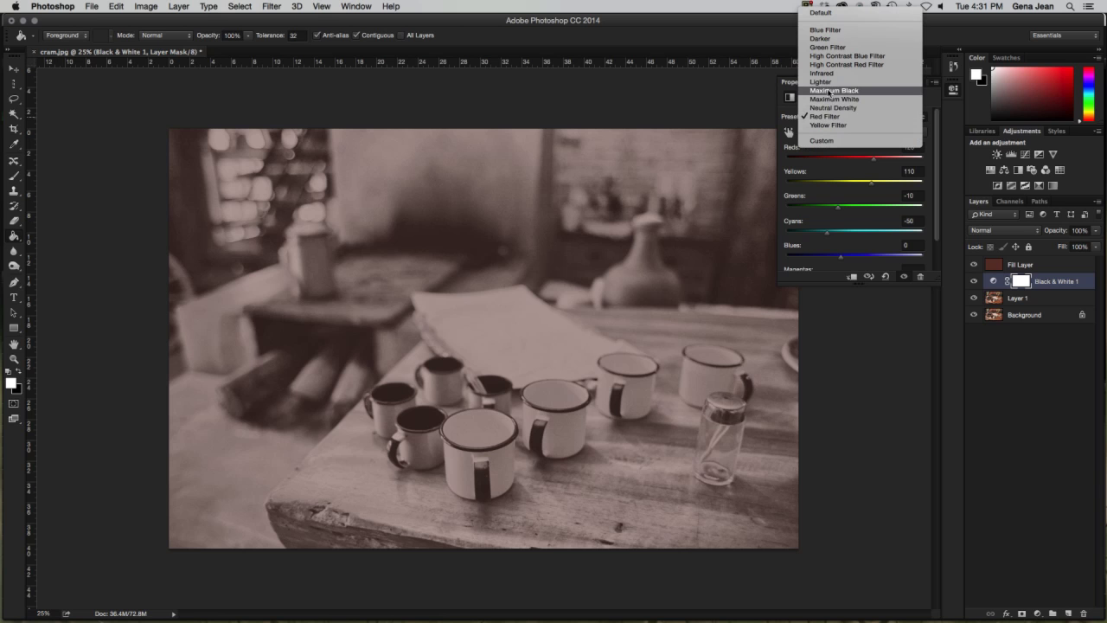
click(826, 75)
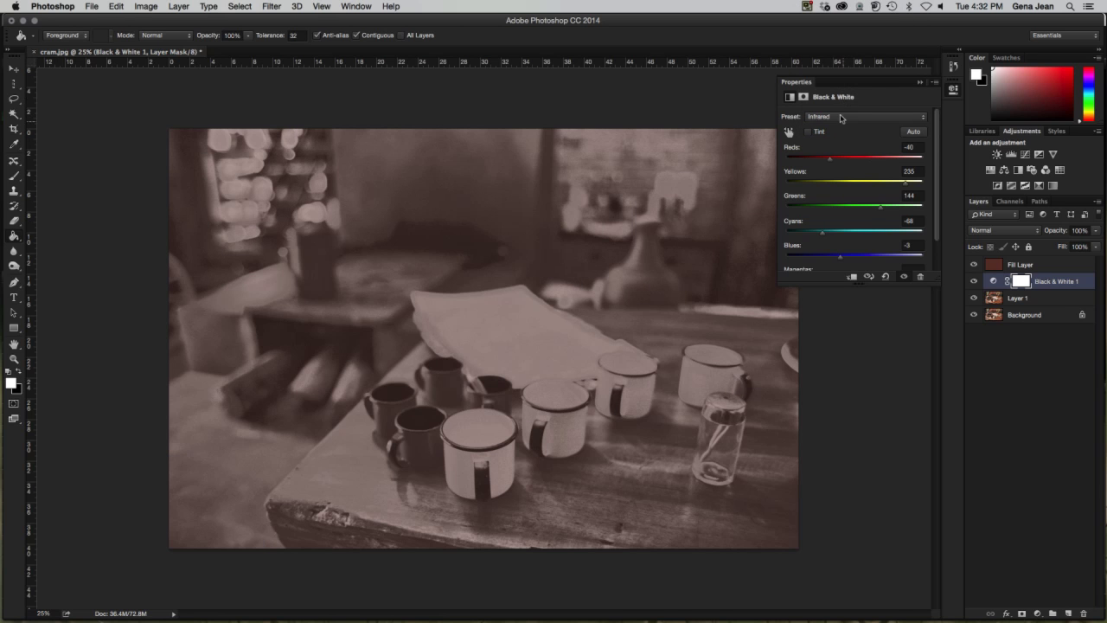
click(844, 119)
click(828, 91)
click(837, 119)
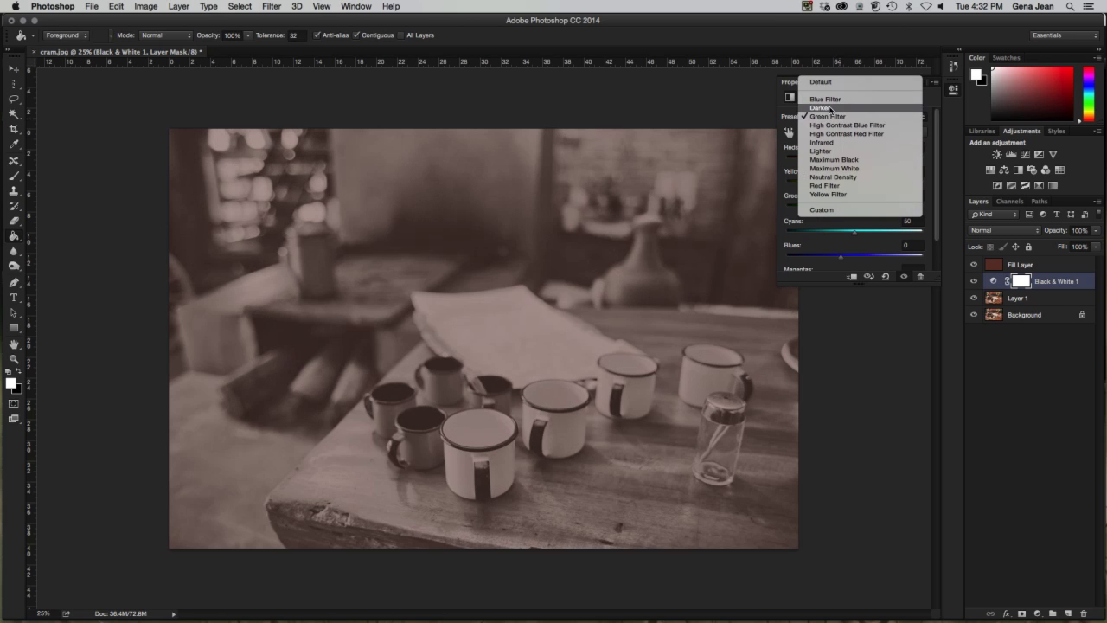
click(826, 99)
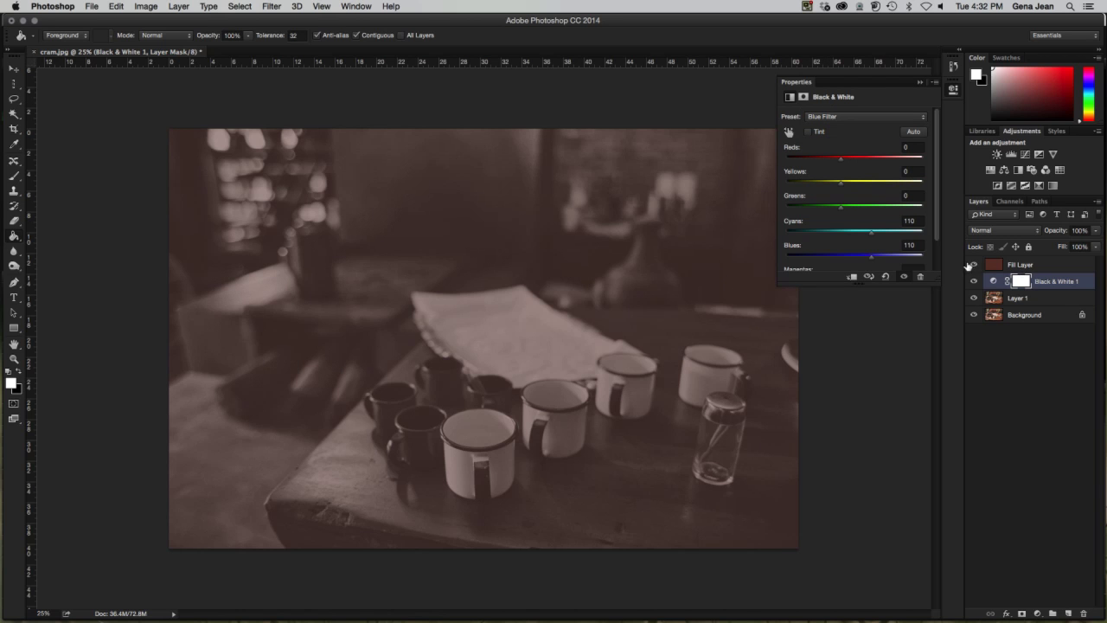
Step: Hide the brown Fill Layer to see neutral greyscale, keeping the Blue Filter preset
click(973, 265)
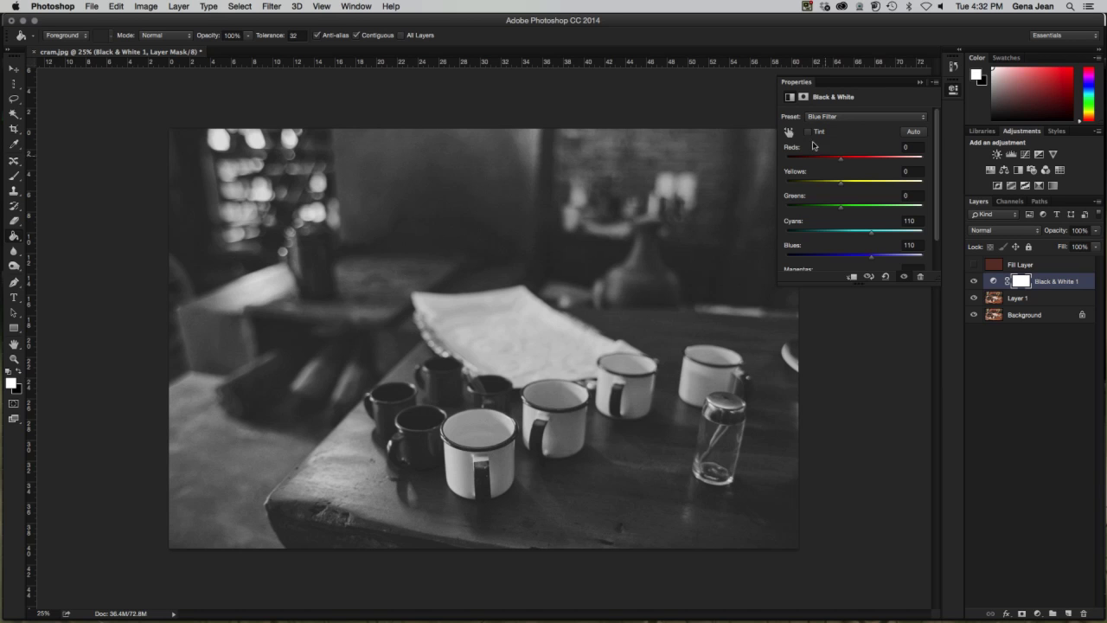
click(841, 116)
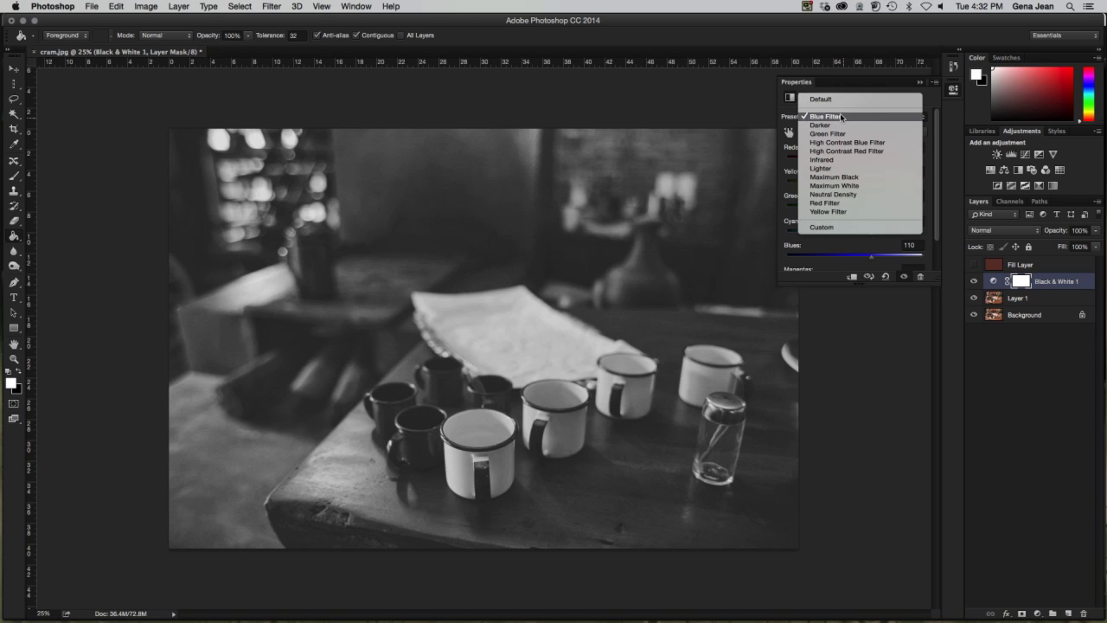
click(840, 116)
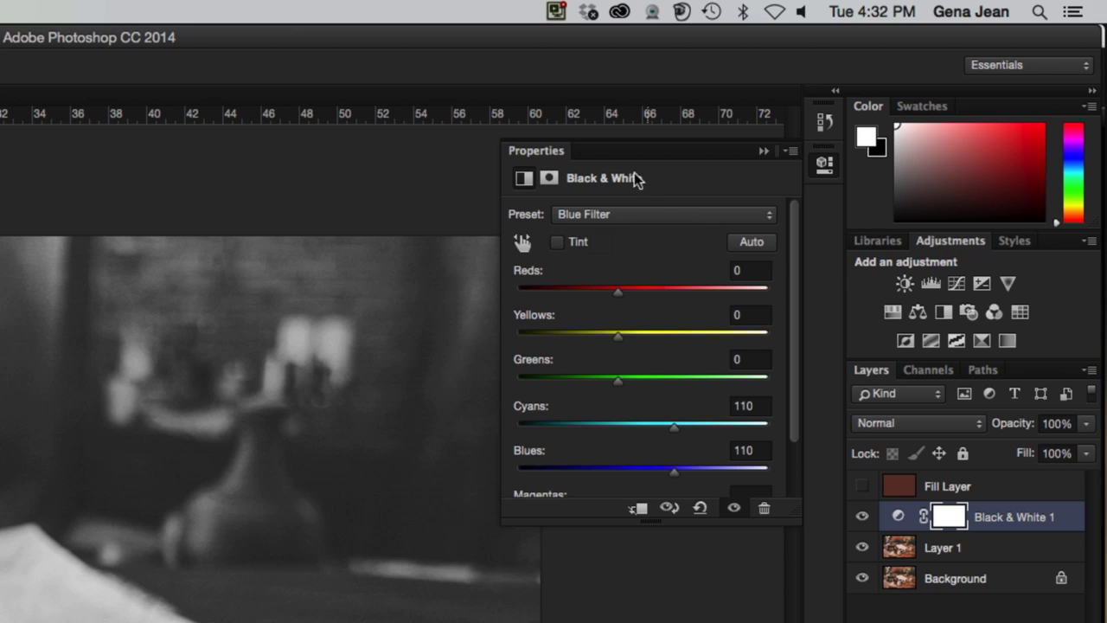
Step: Show the brown Fill Layer, toggling Black & White 1 off and on to compare
click(861, 486)
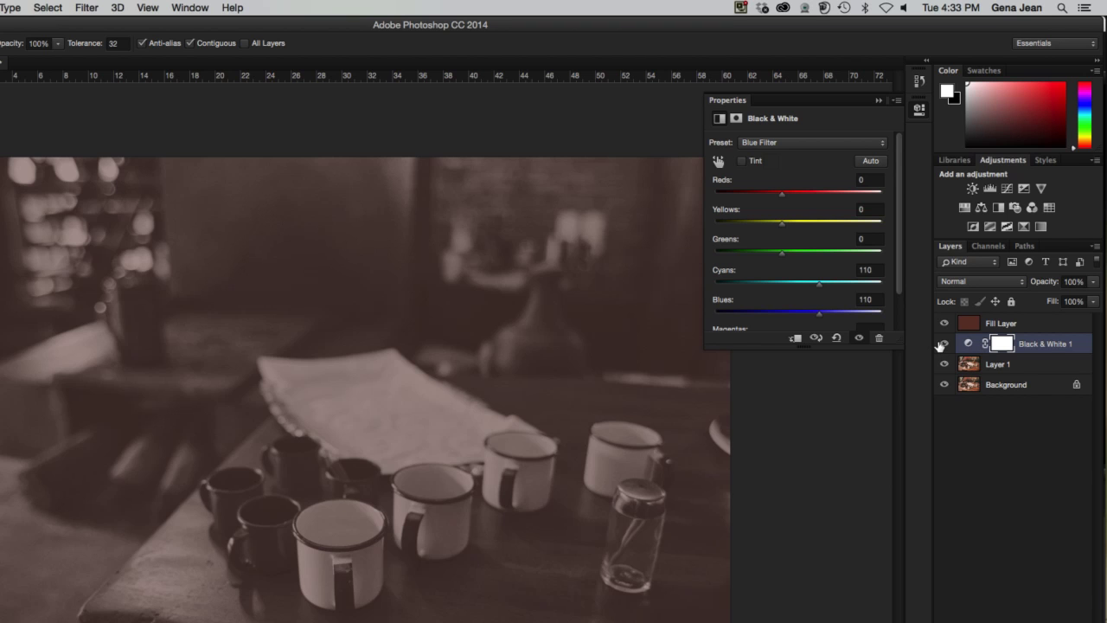
click(944, 344)
click(943, 344)
click(943, 343)
click(943, 343)
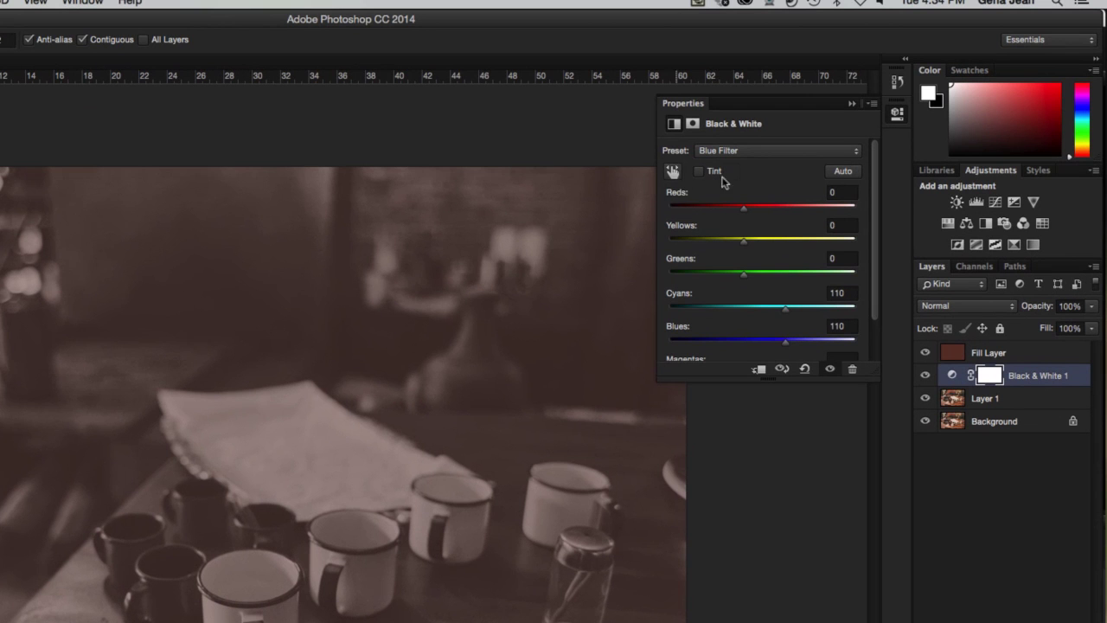
Step: Scroll the Layers panel and make Layer 1 the target layer
scroll(766, 321, down, 2)
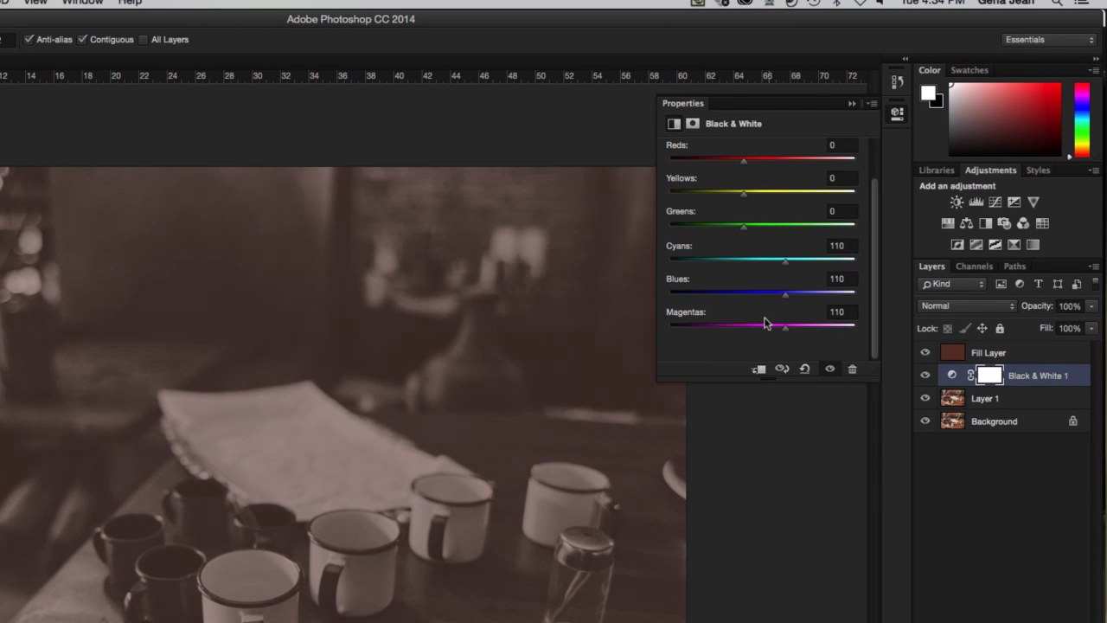
scroll(766, 320, up, 2)
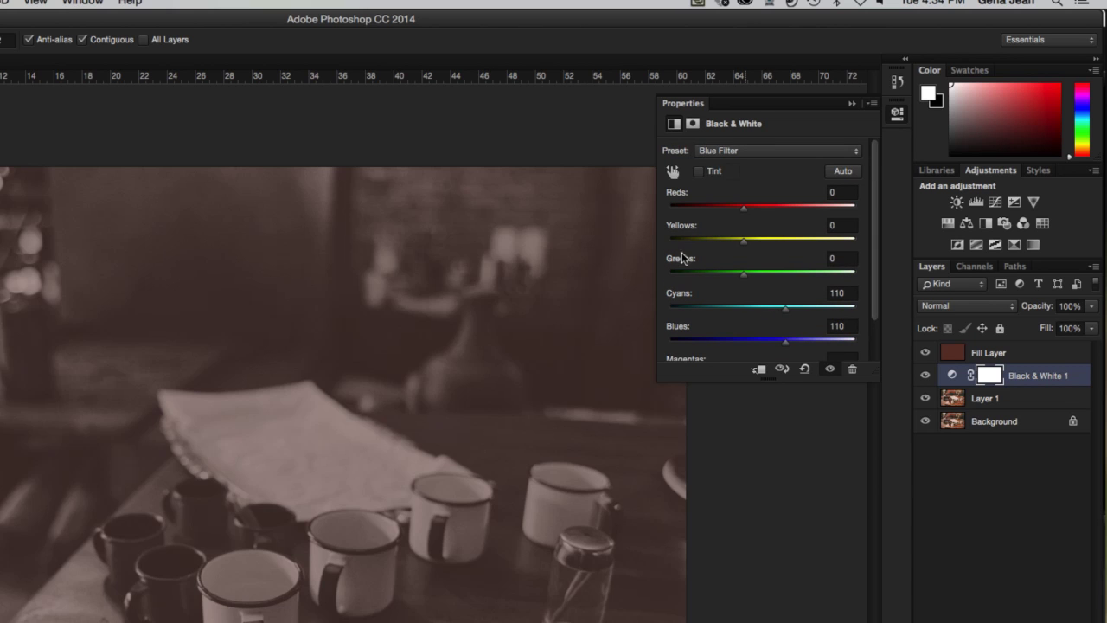
scroll(803, 210, down, 2)
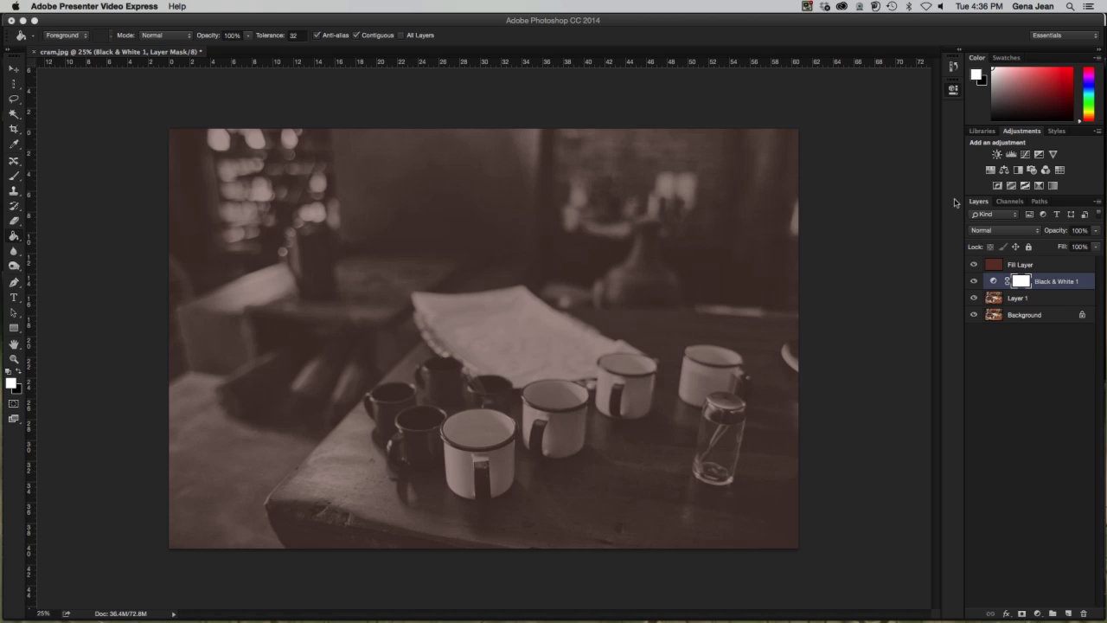
click(1025, 301)
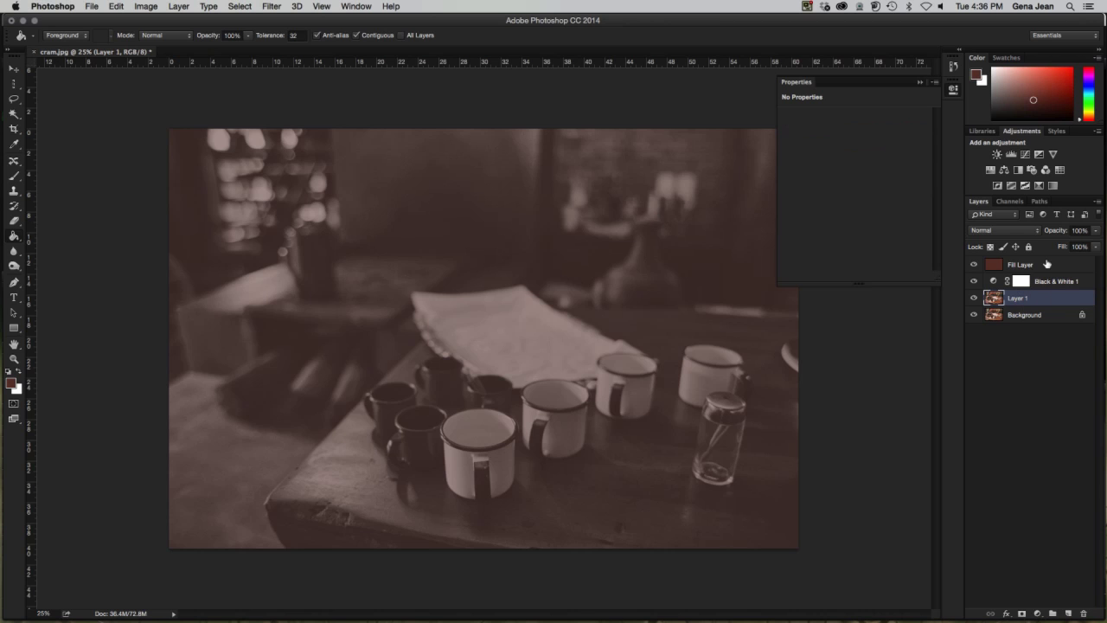
click(1045, 266)
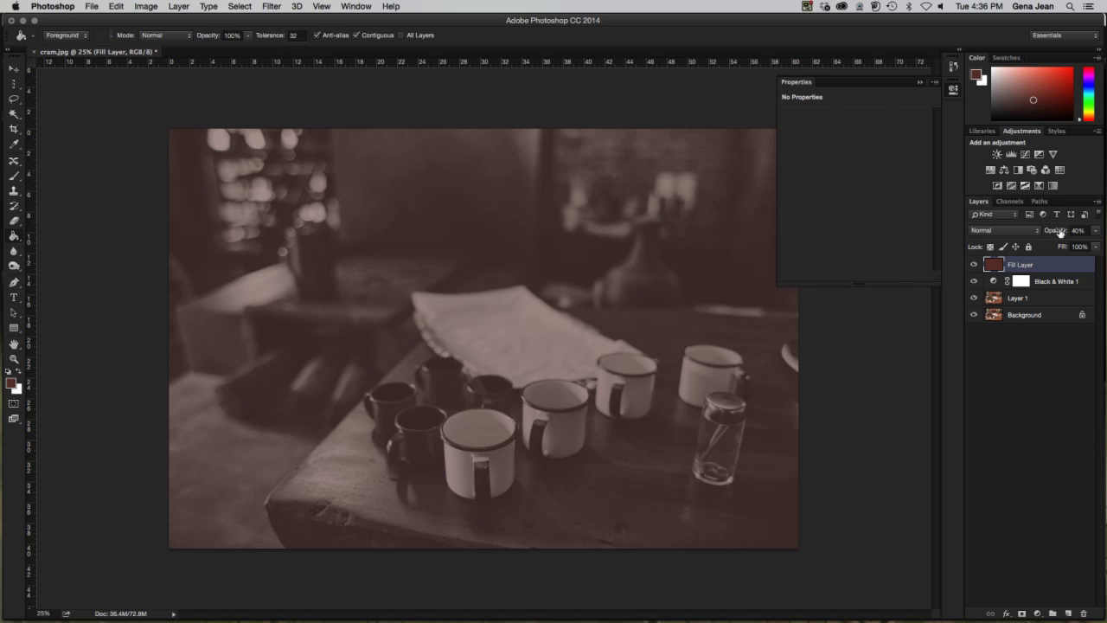
click(1027, 298)
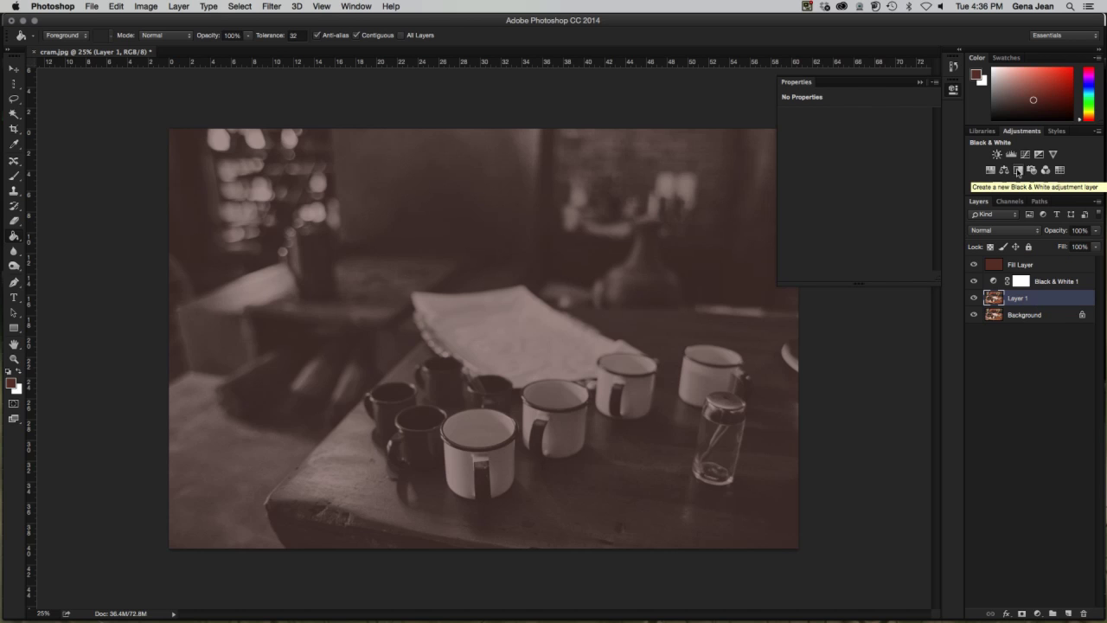
click(1016, 282)
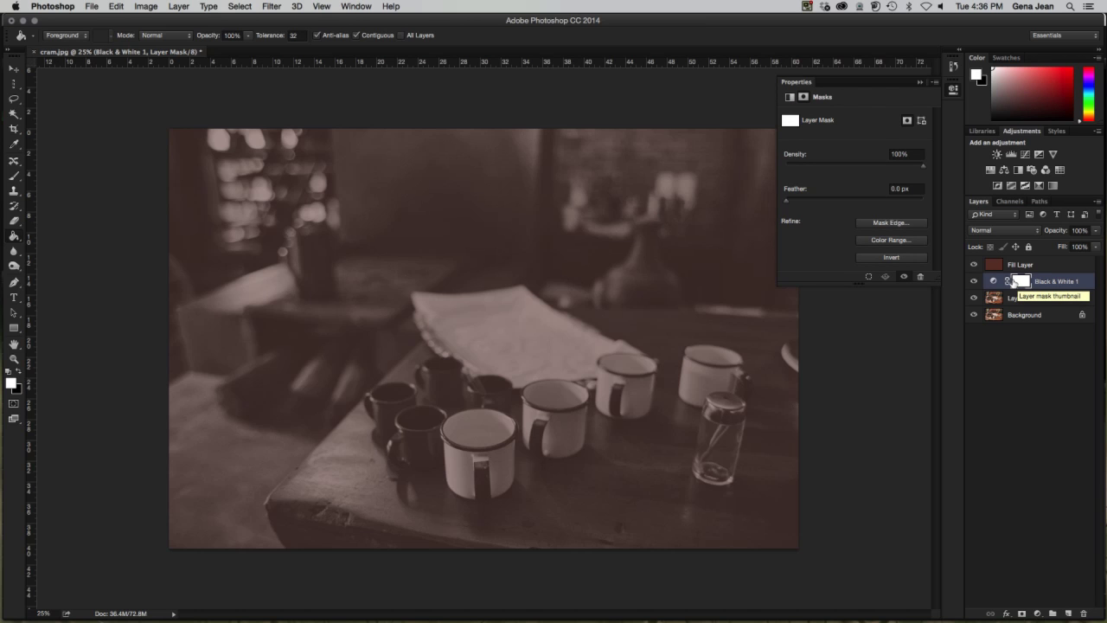
click(993, 281)
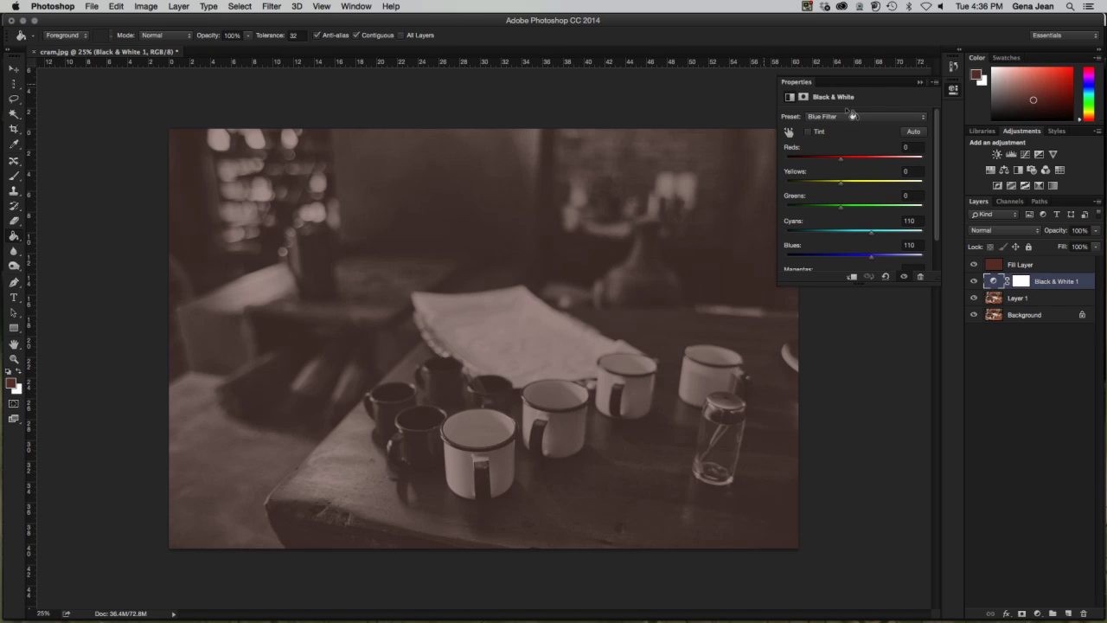
click(847, 115)
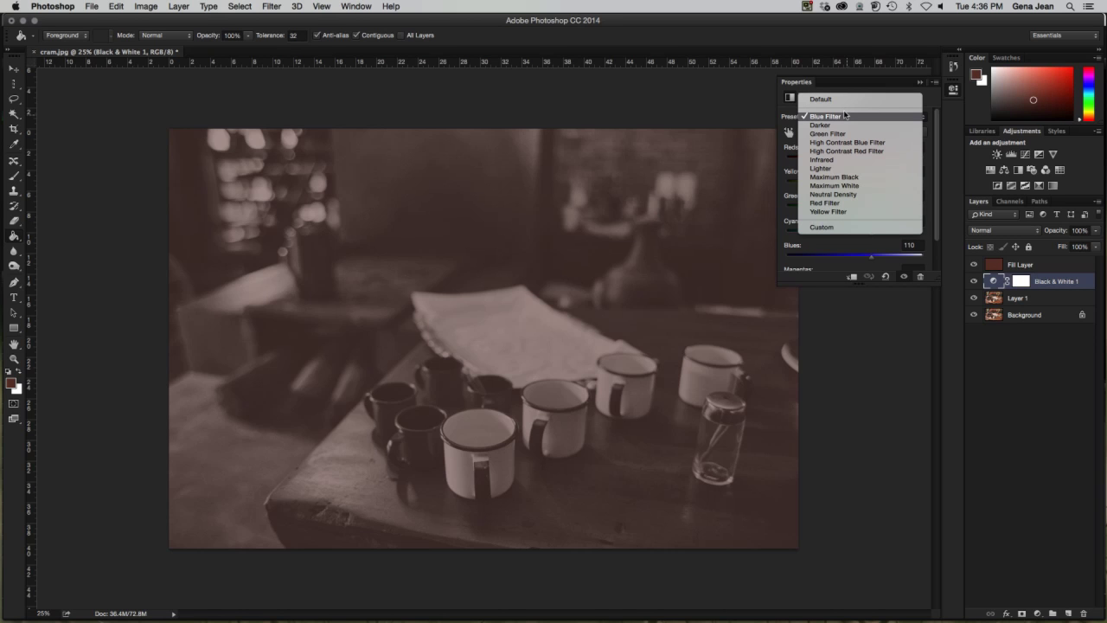
click(784, 109)
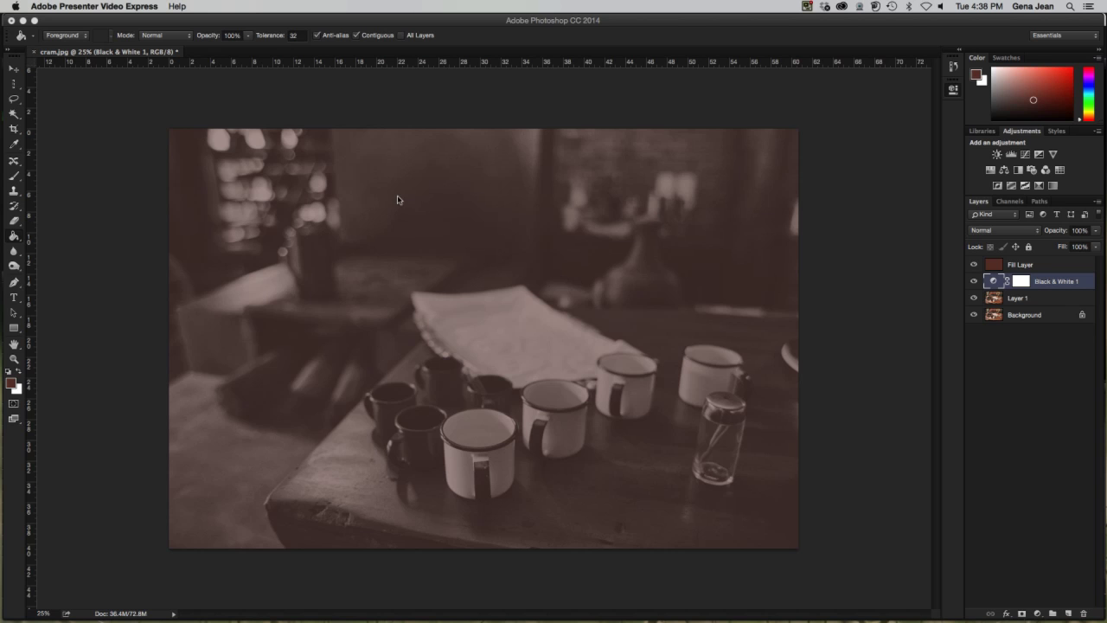
click(90, 163)
Step: Save the image as 3Acram.psd on the Desktop and close the Black & White properties
click(89, 7)
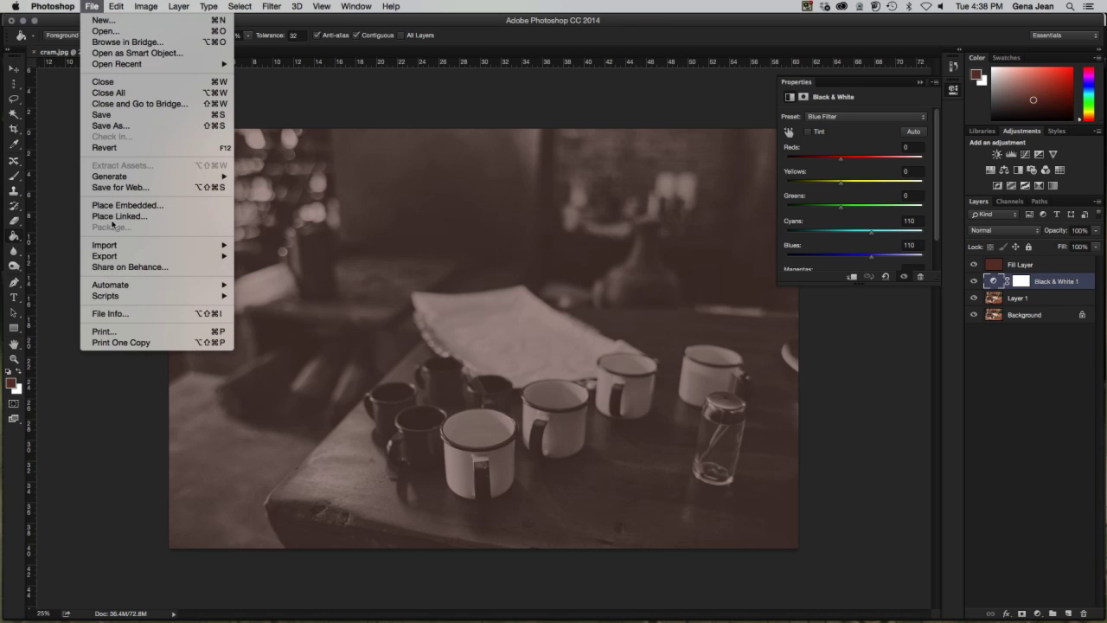
click(293, 174)
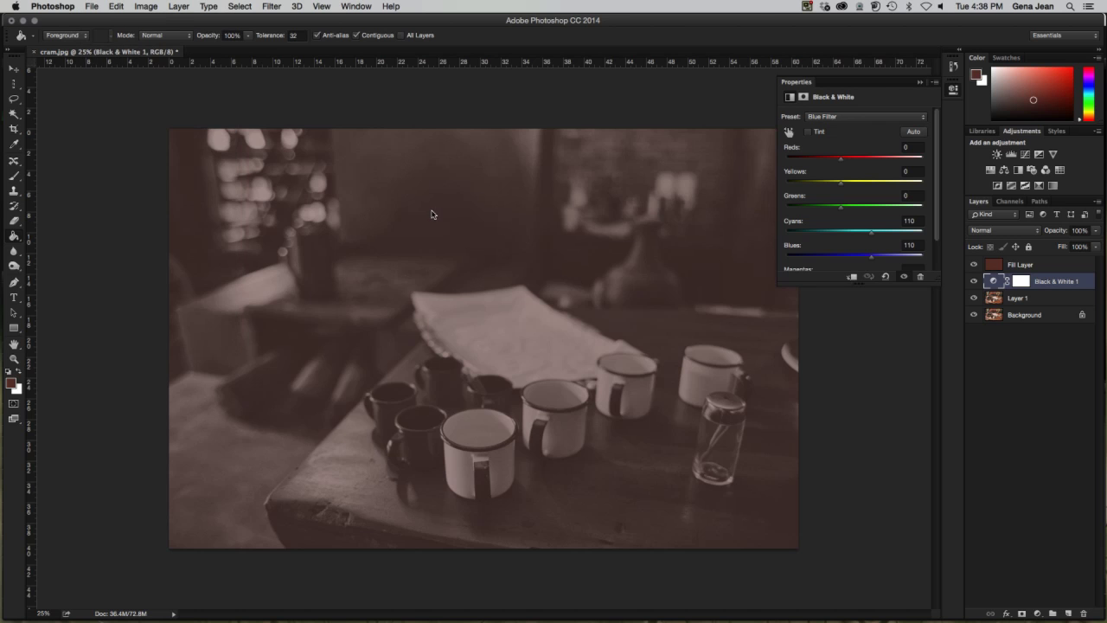
key(super+shift+s)
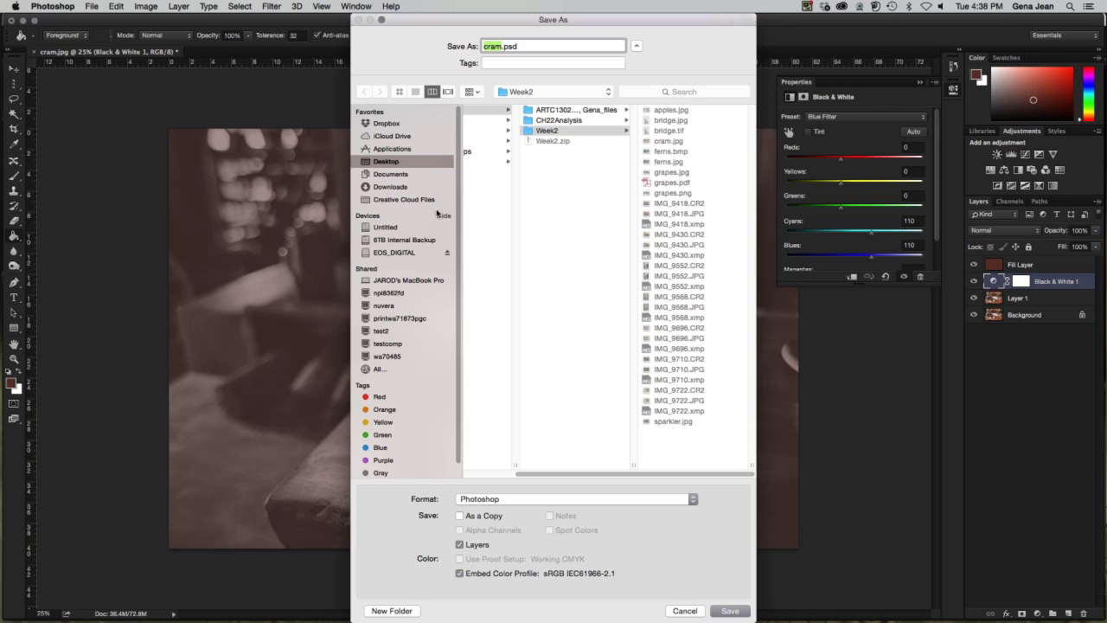
click(377, 159)
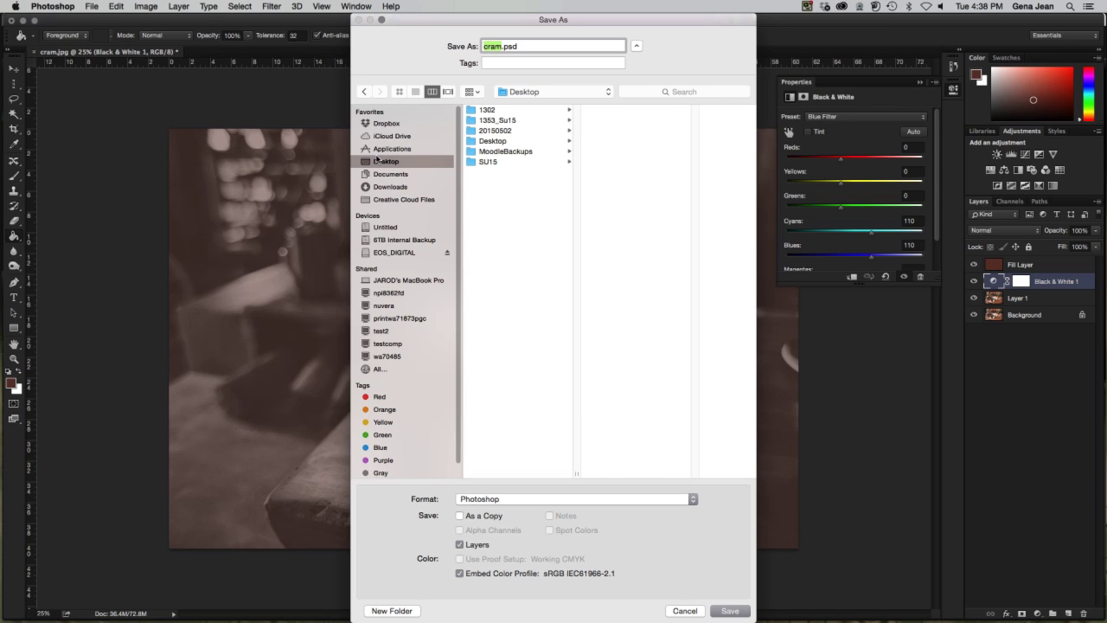
click(497, 40)
text(3A)
click(730, 611)
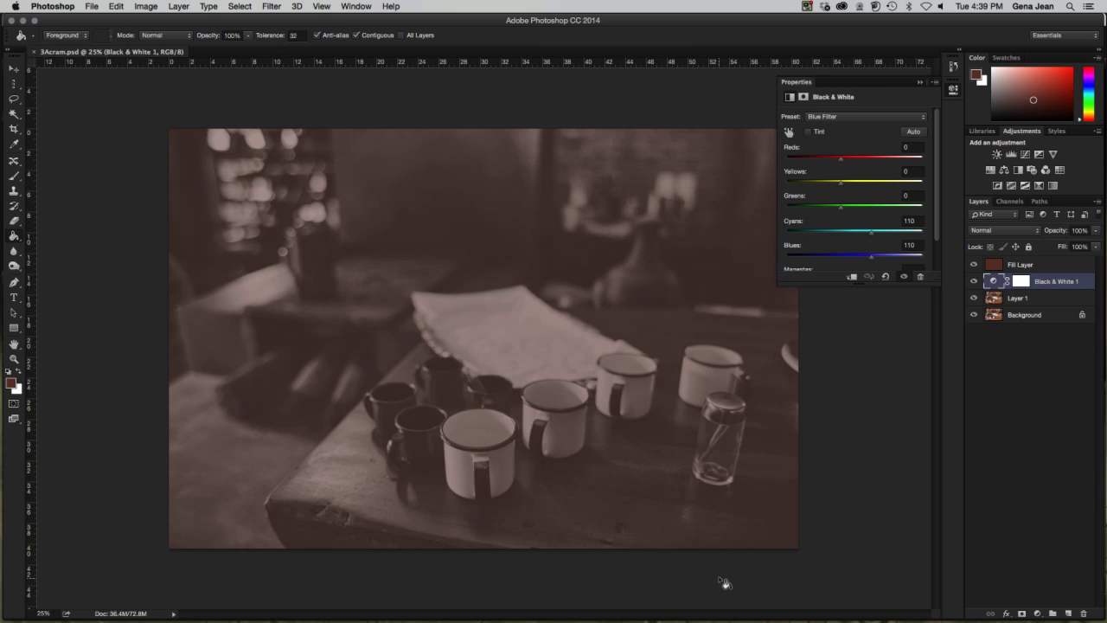
click(917, 83)
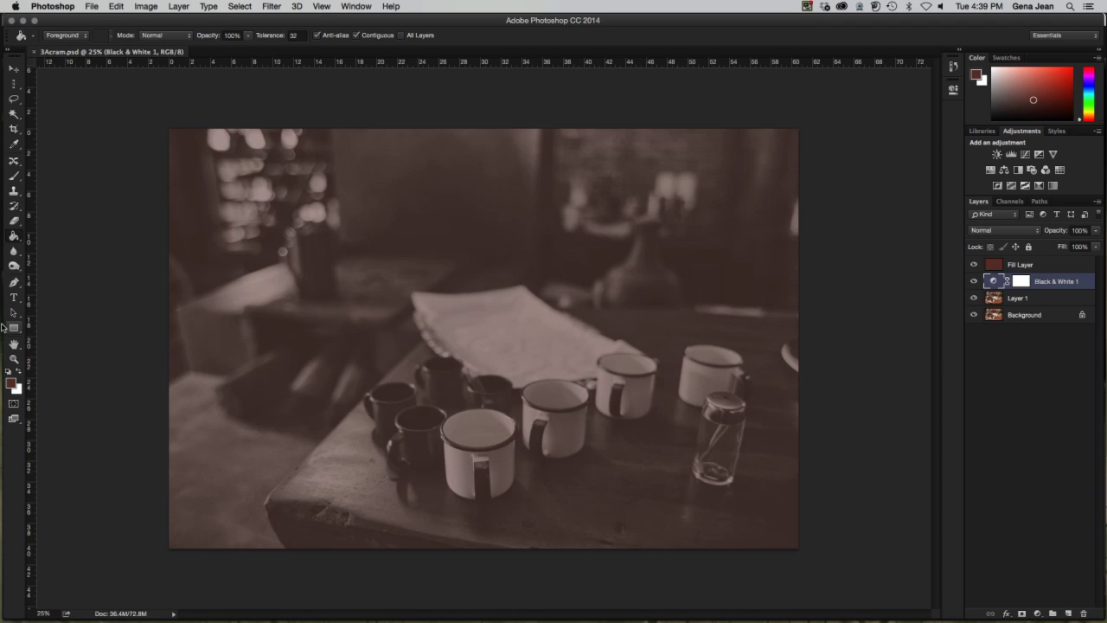
Step: Switch between the Rounded Rectangle and Rectangle tools in the shape tool flyout
click(11, 327)
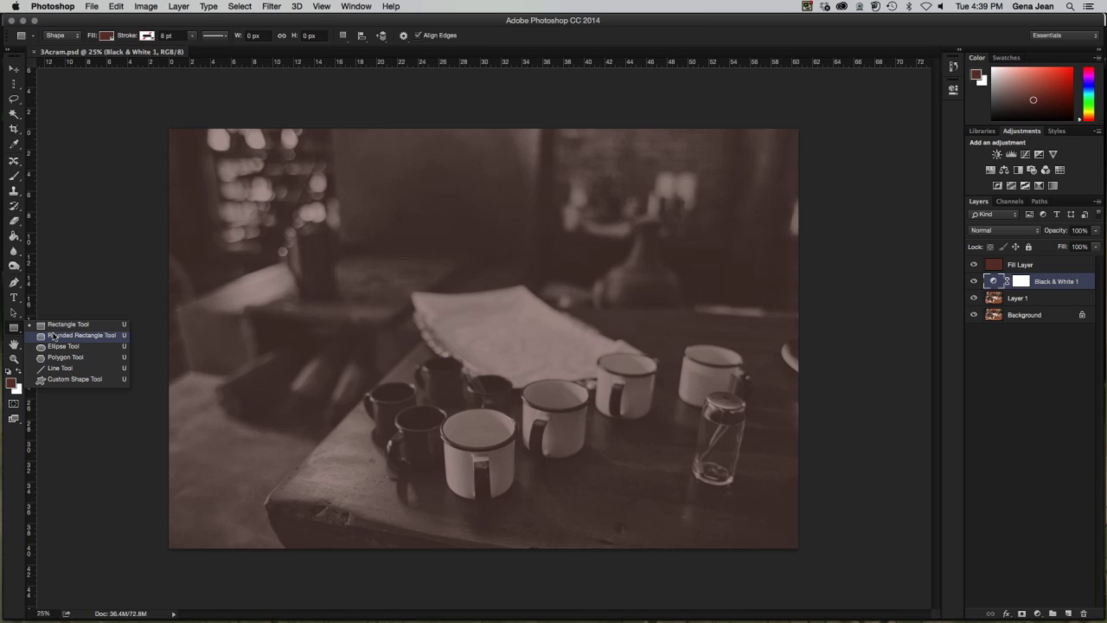
click(53, 336)
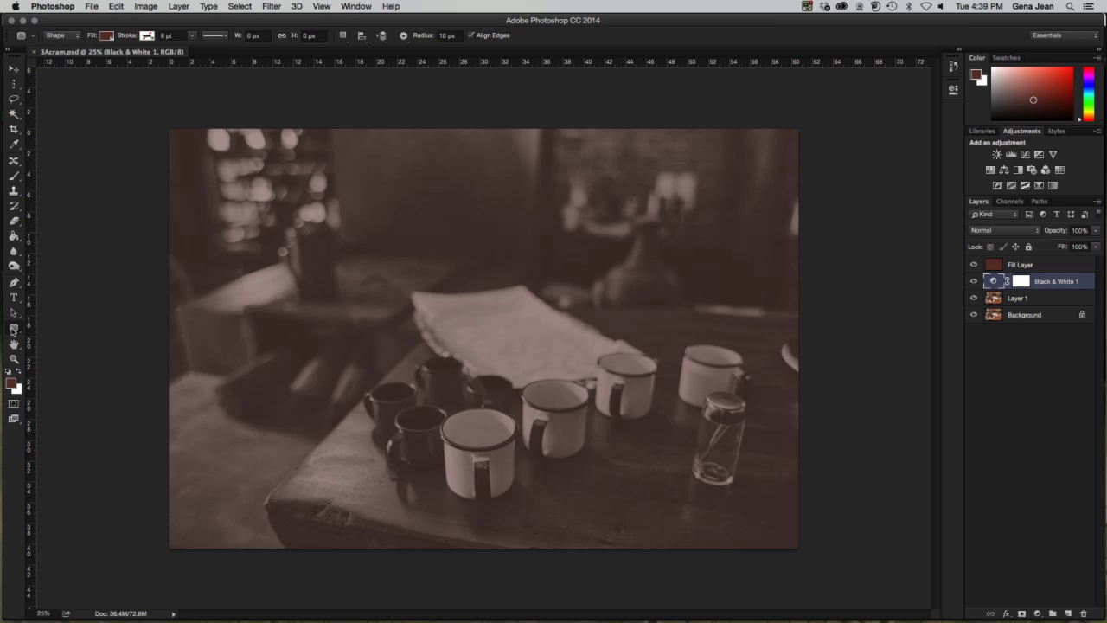
click(14, 329)
click(28, 328)
click(14, 329)
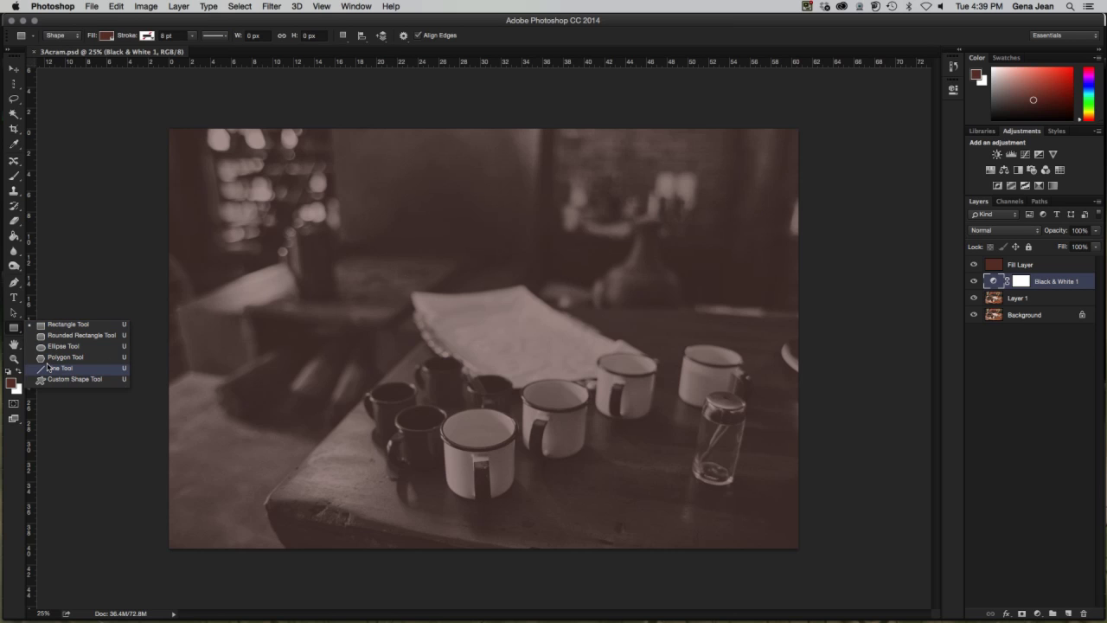
click(14, 327)
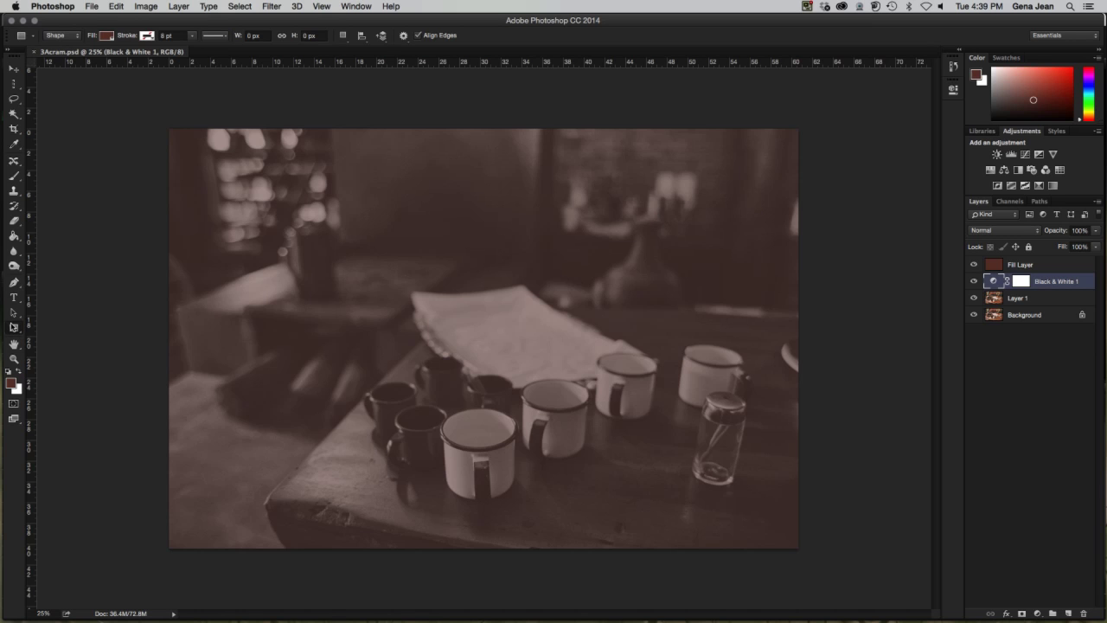
click(14, 327)
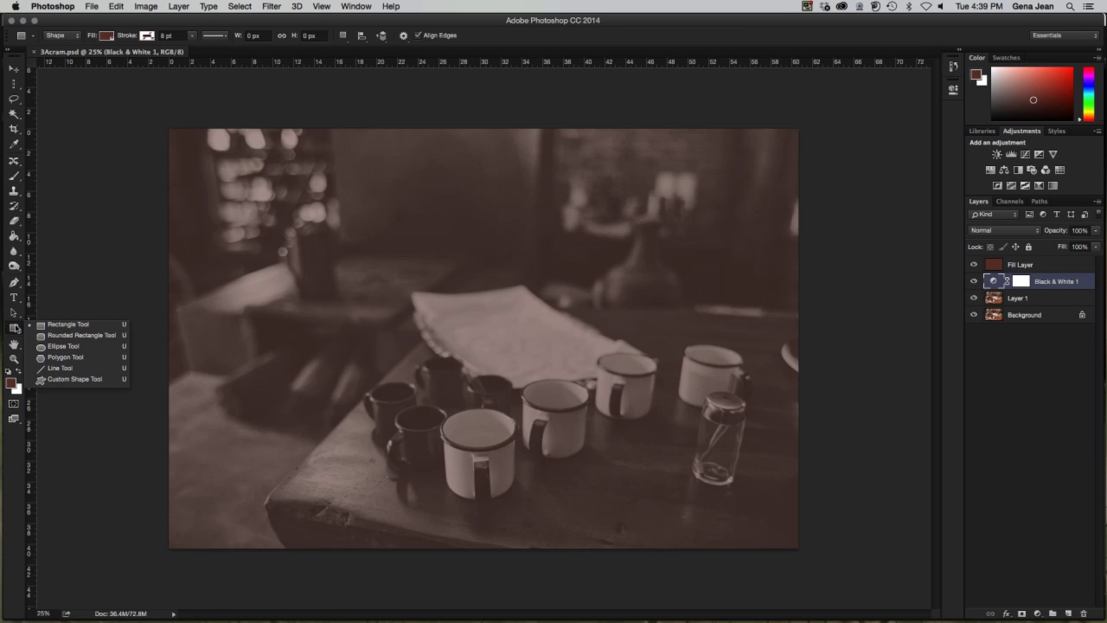
click(16, 328)
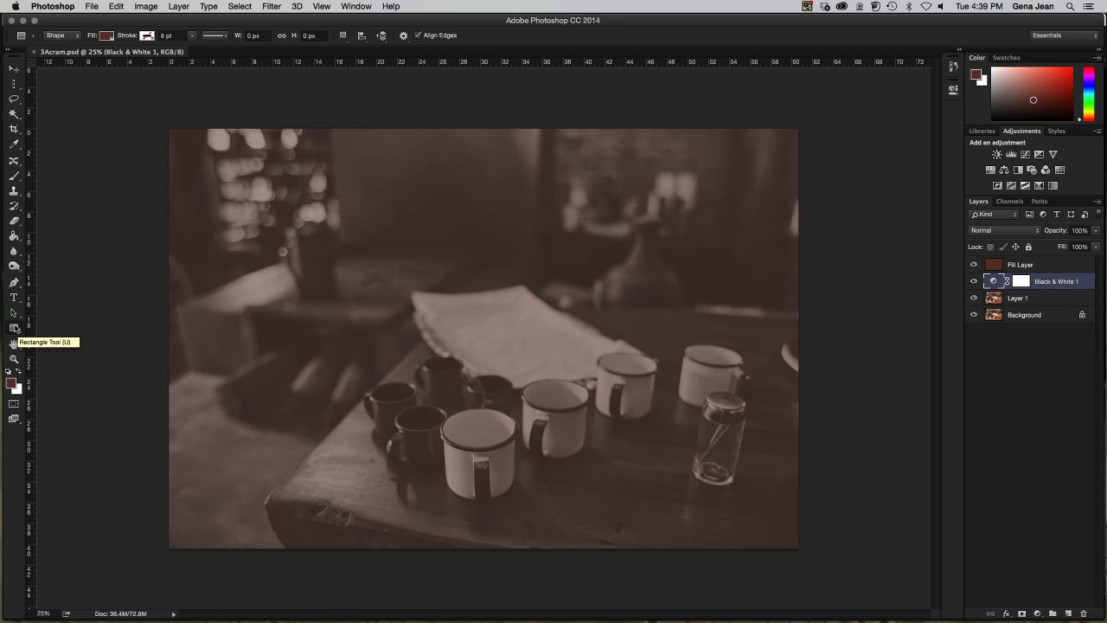
Step: Switch to the Ellipse tool, then cycle through the Polygon and Custom Shape tools
click(14, 328)
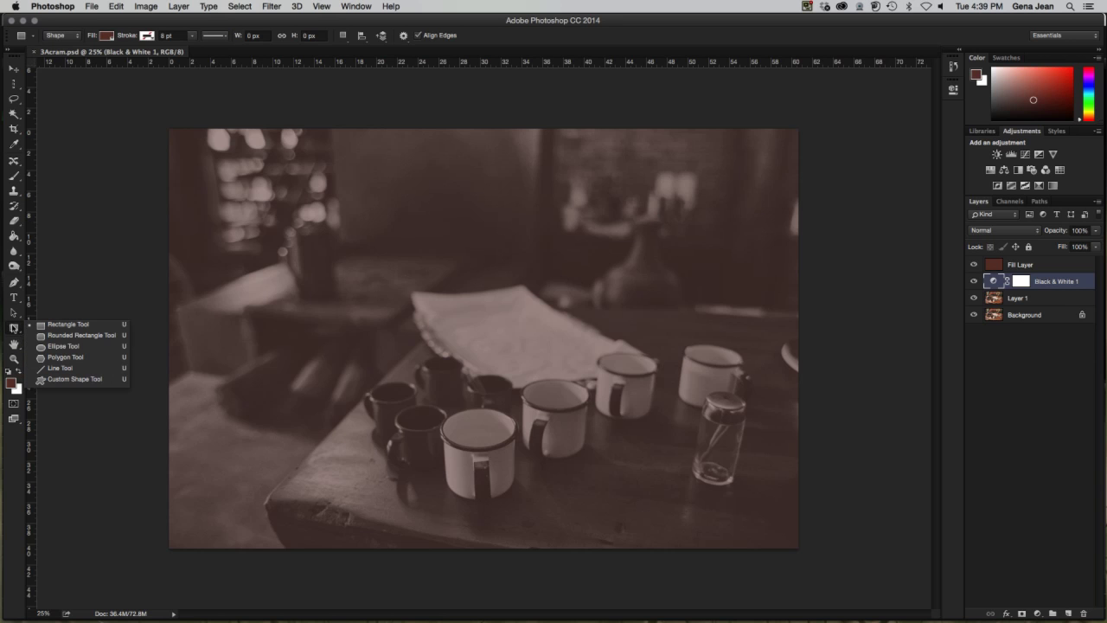
click(65, 353)
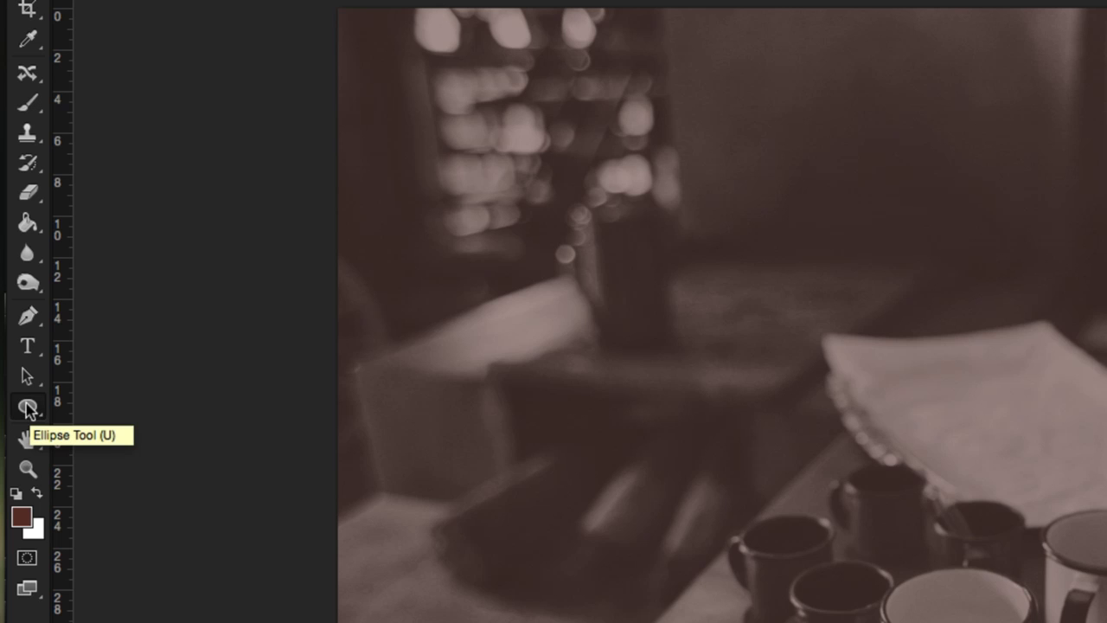
key(shift+u)
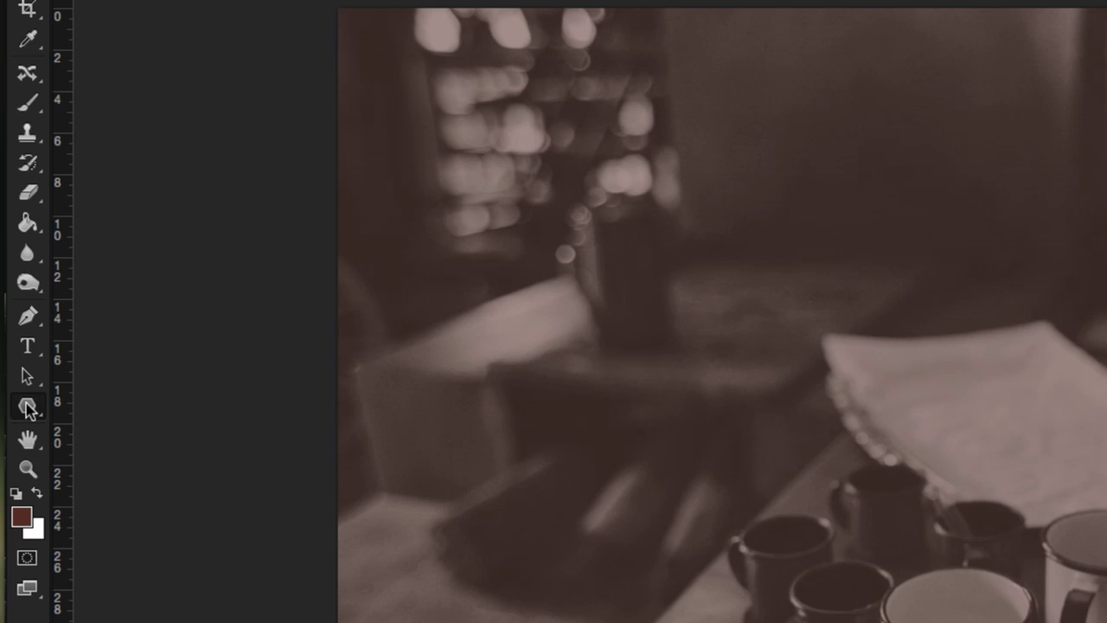
key(shift+u)
key(shift+u)
key(shift+u)
key(shift+u)
key(shift+u)
key(shift+u)
key(shift+u)
key(shift+u)
key(shift+u)
key(shift+u)
key(shift+u)
key(shift+u)
key(shift+u)
key(shift+u)
key(shift+u)
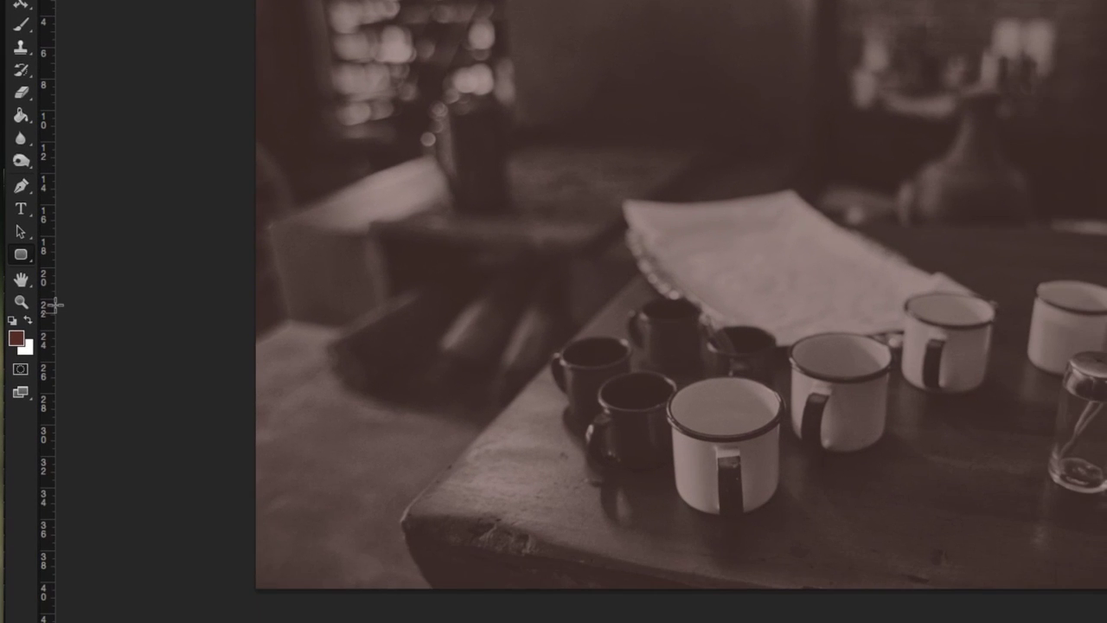
Step: Set the foreground colour to white (ffffff) in the Color Picker
click(16, 339)
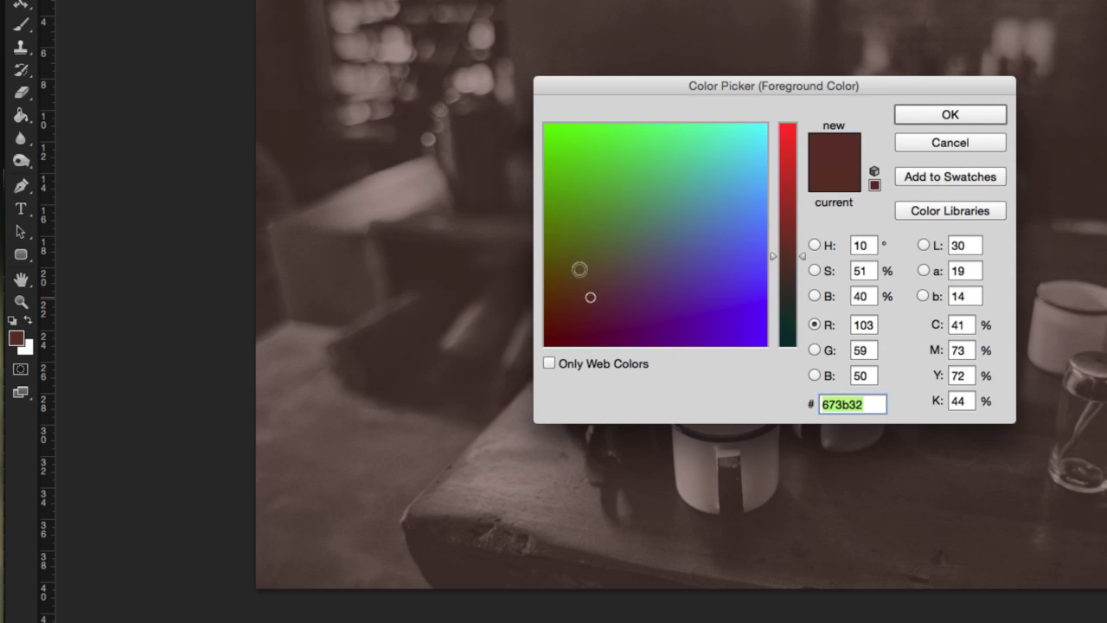
click(551, 154)
drag(543, 134, 793, 116)
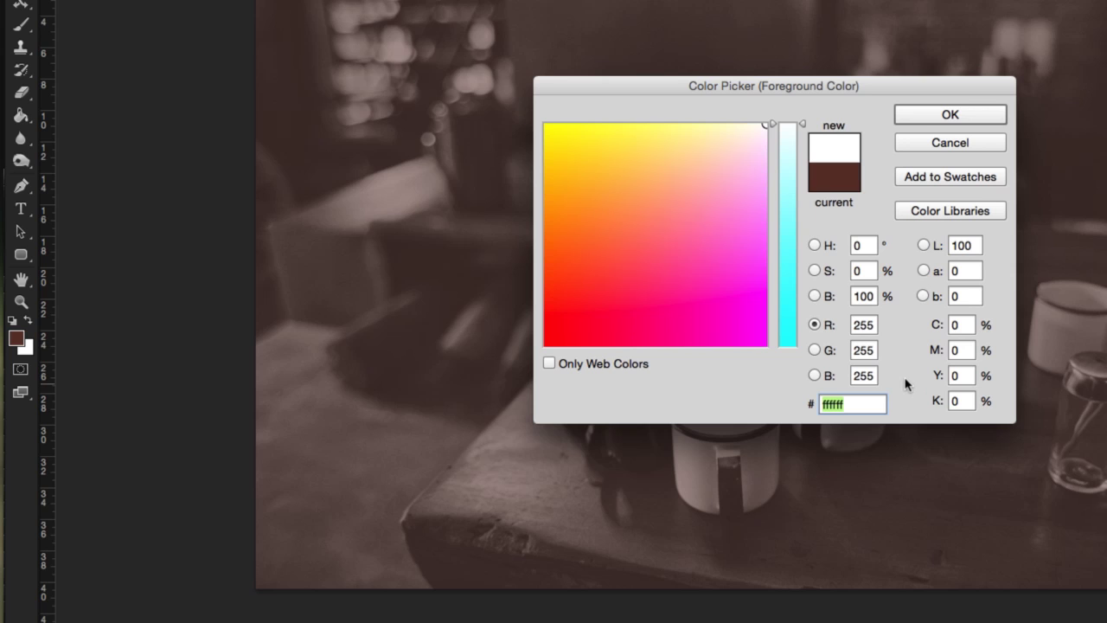
click(950, 114)
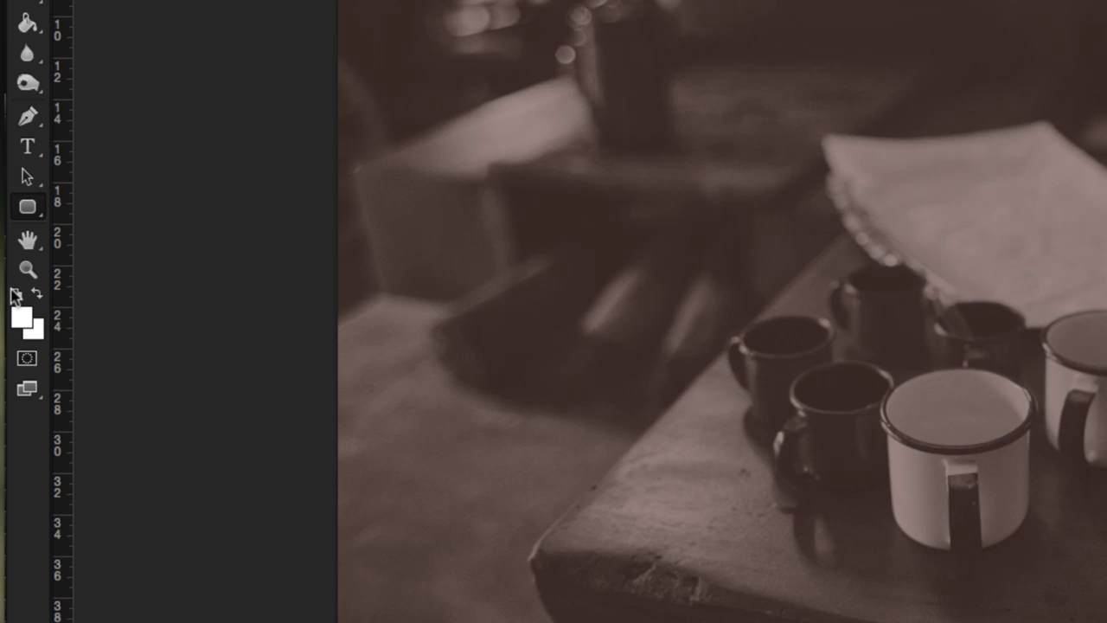
Step: Reset to default colours and swap them, ending with white foreground and black background
click(16, 296)
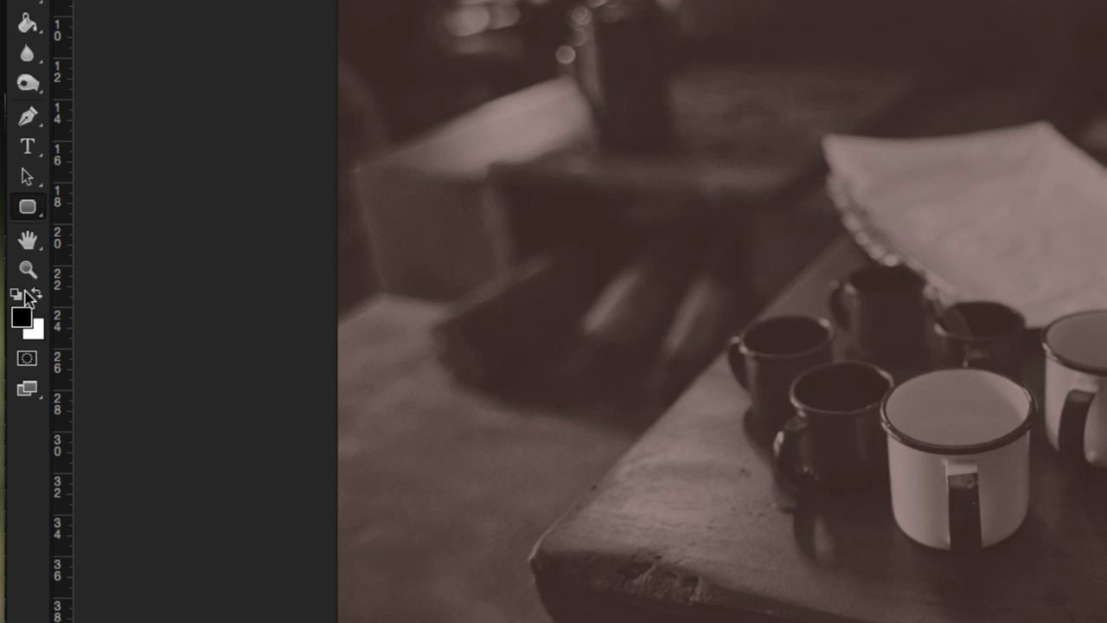
click(34, 294)
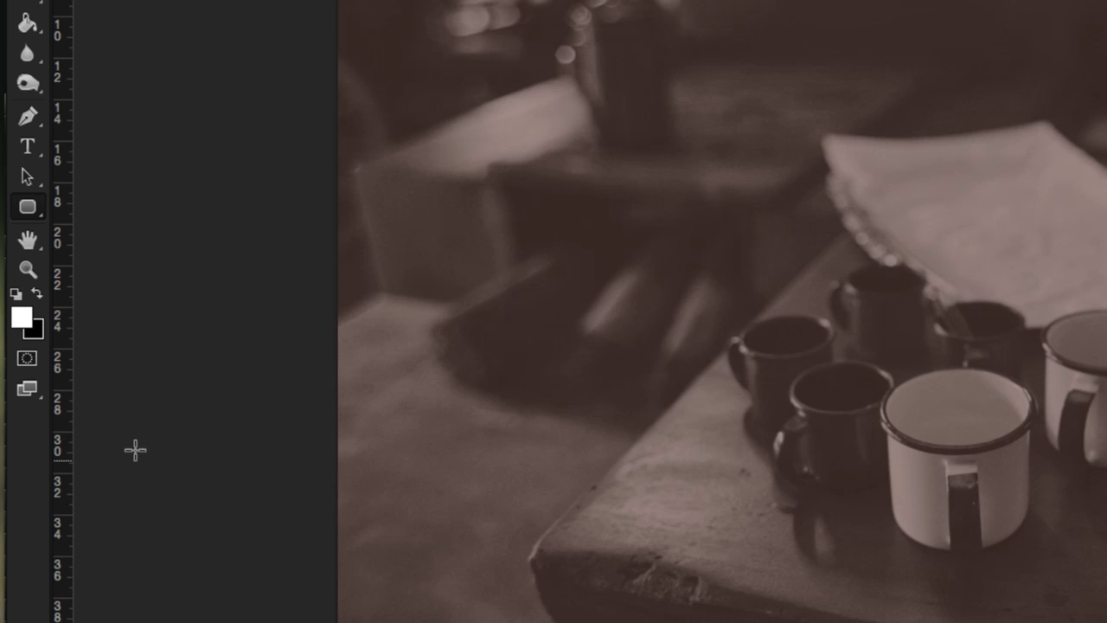
key(x)
key(x)
key(x)
key(x)
key(x)
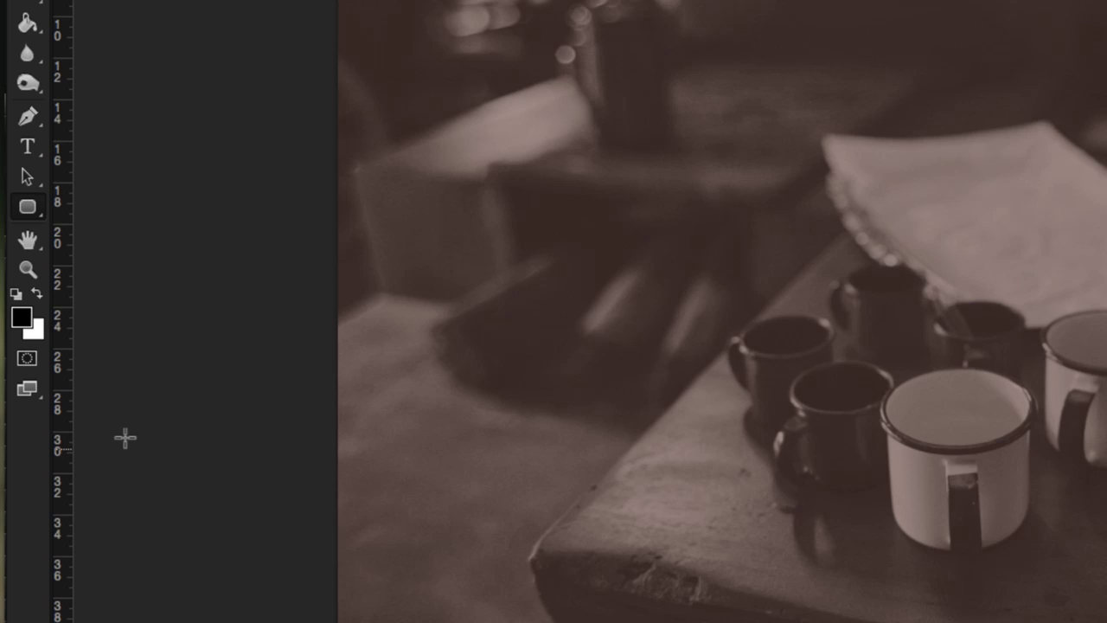
key(x)
key(x)
key(x)
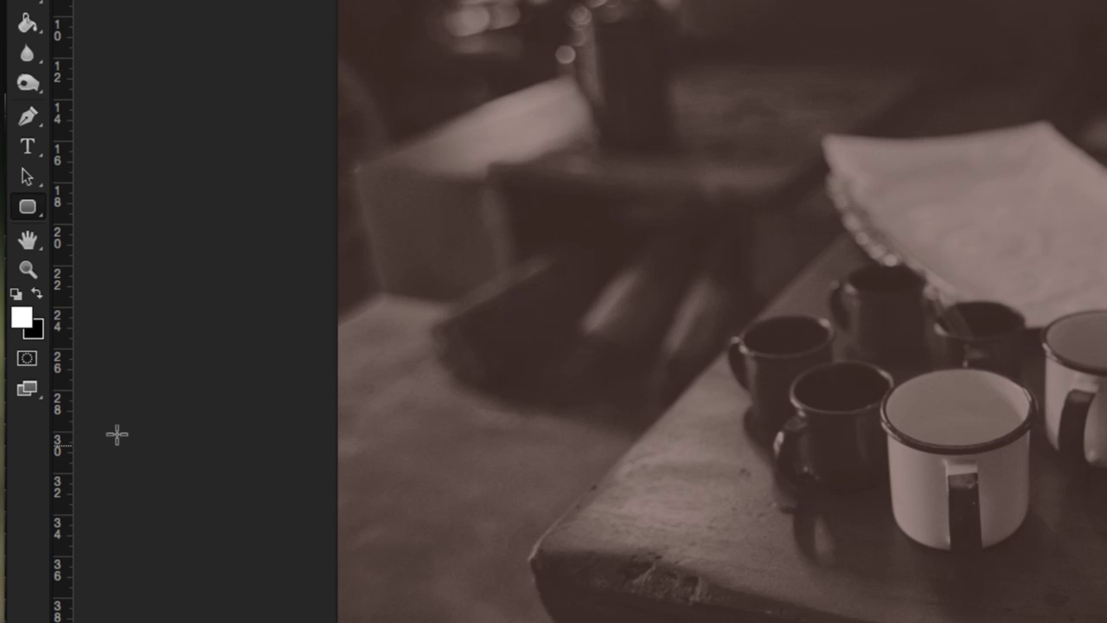
key(x)
key(x)
key(x)
key(x)
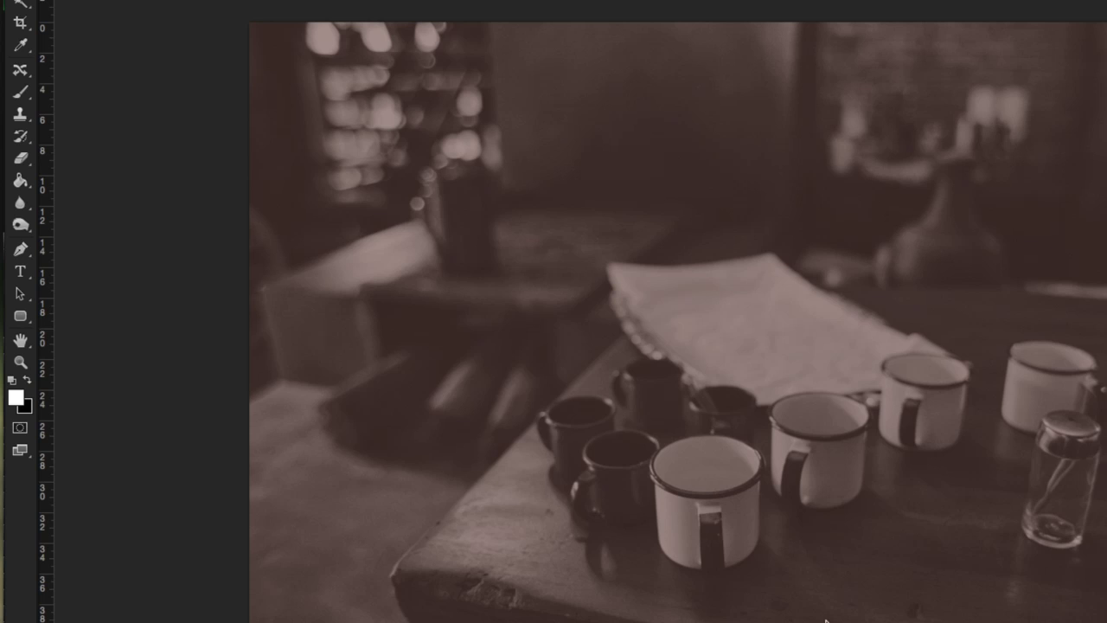
Step: Create a 2400 × 500 px rounded rectangle via the Create Rounded Rectangle dialog
click(20, 316)
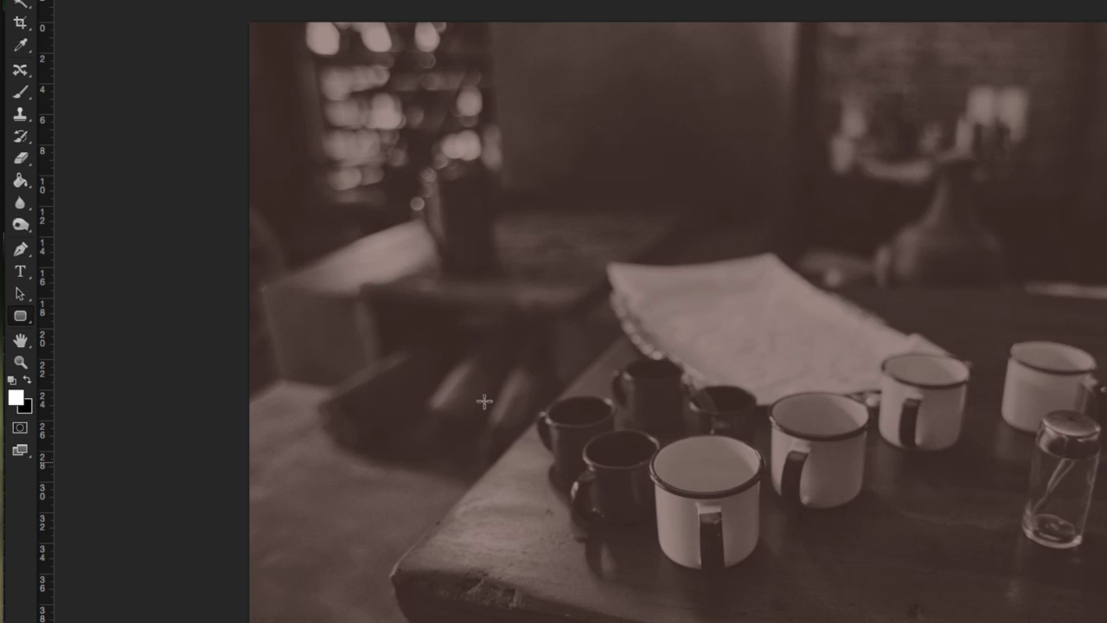
click(490, 225)
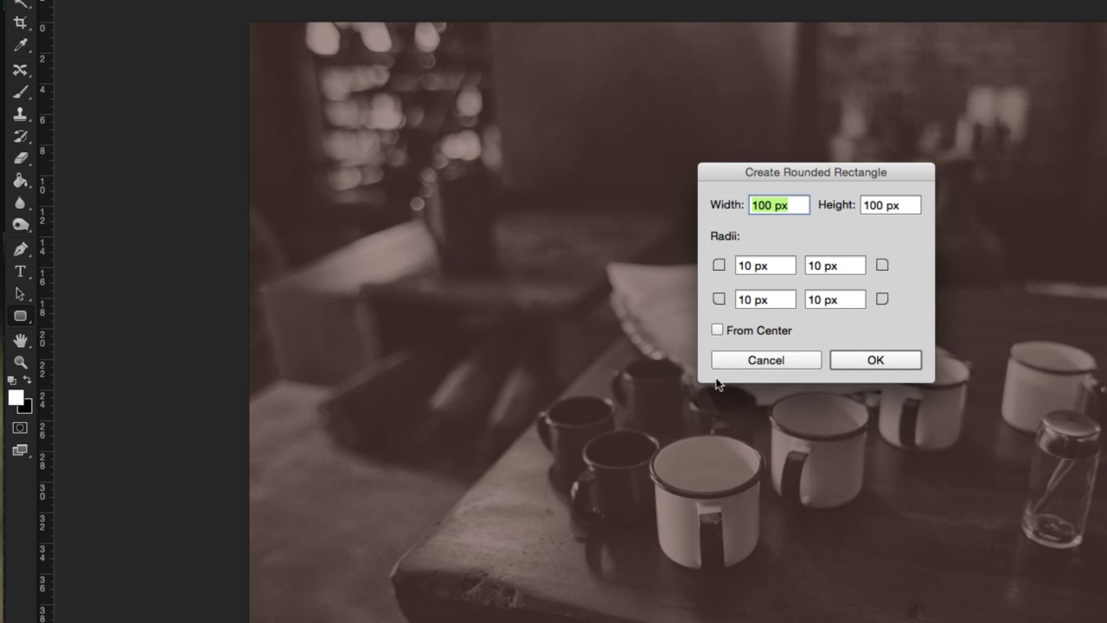
text(2400px)
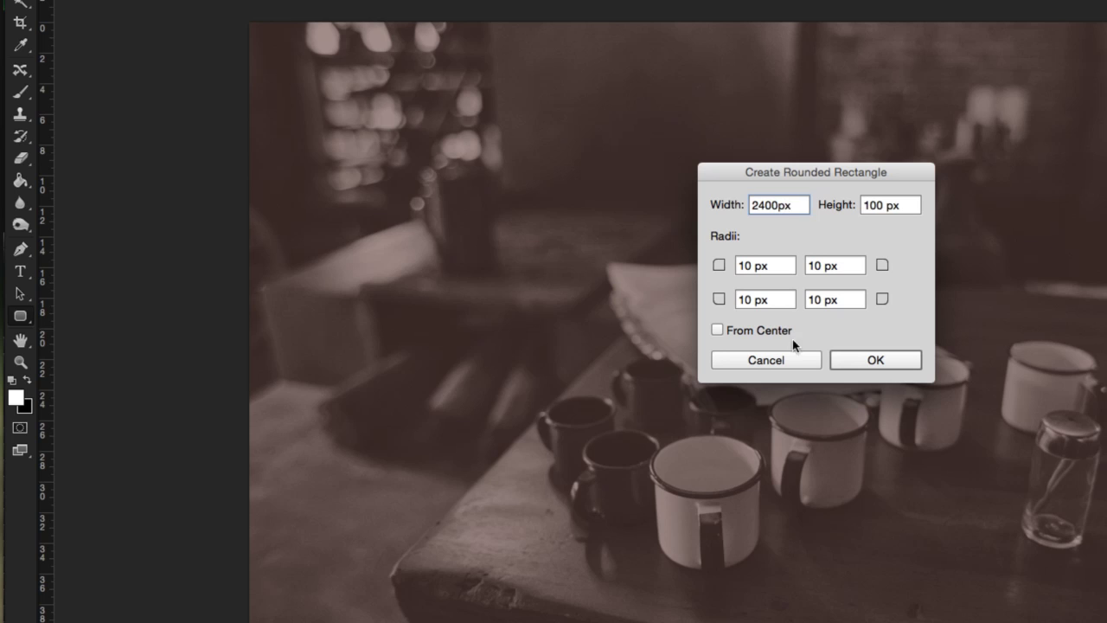
click(868, 199)
click(866, 202)
drag(866, 194, 851, 193)
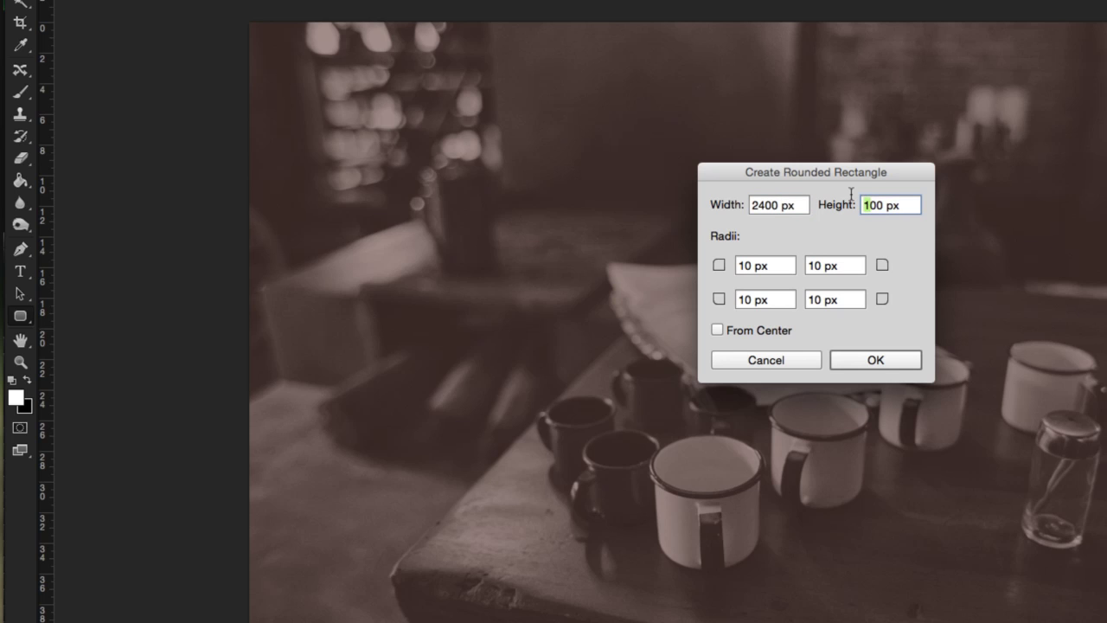
text(5)
click(875, 358)
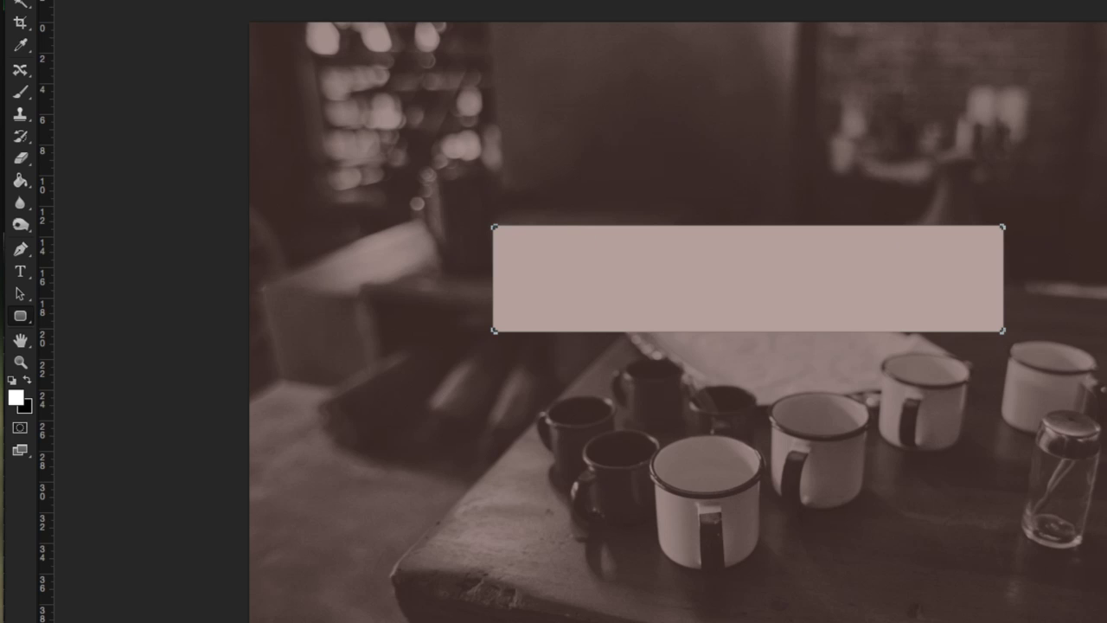
key(v)
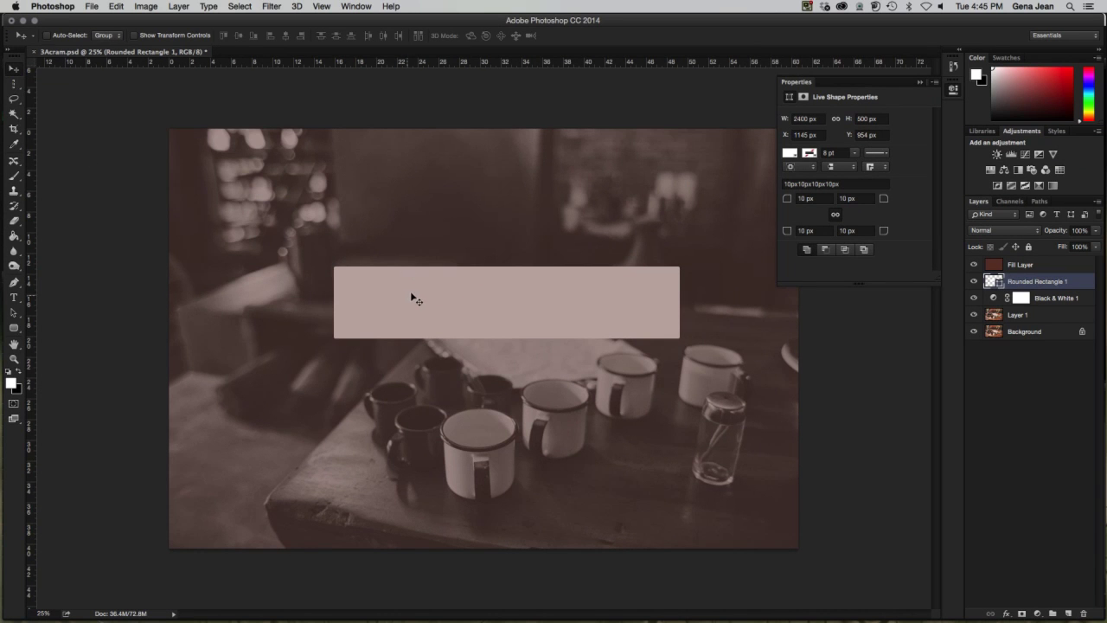
Step: Drag the rounded rectangle near the photo's top, aligned to the centre, collapsing Properties
drag(462, 300, 529, 224)
click(920, 82)
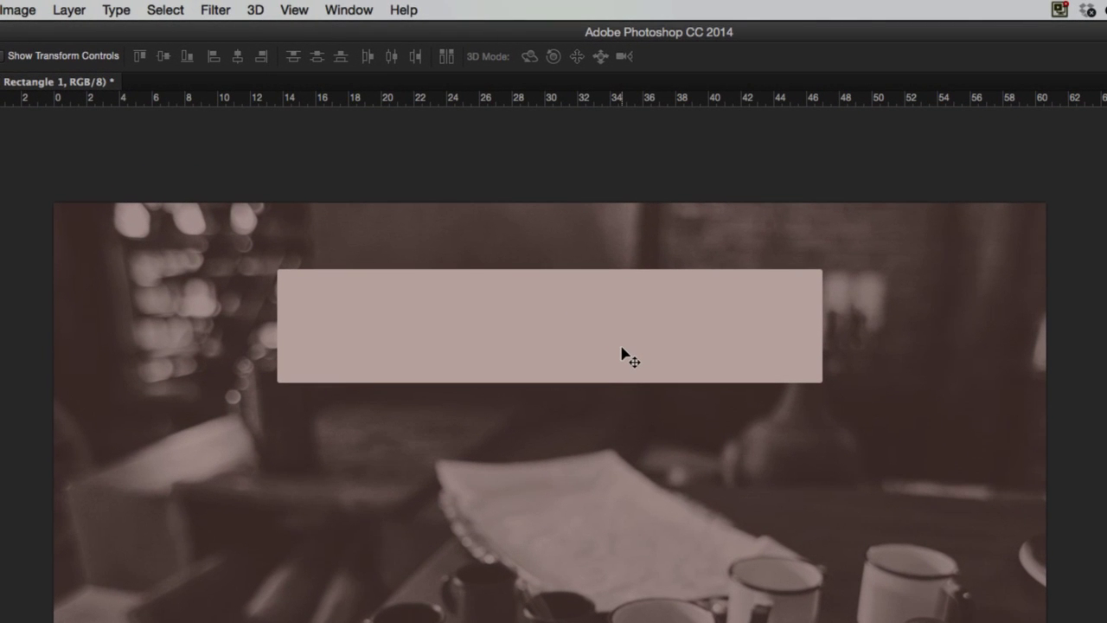
drag(630, 370, 598, 342)
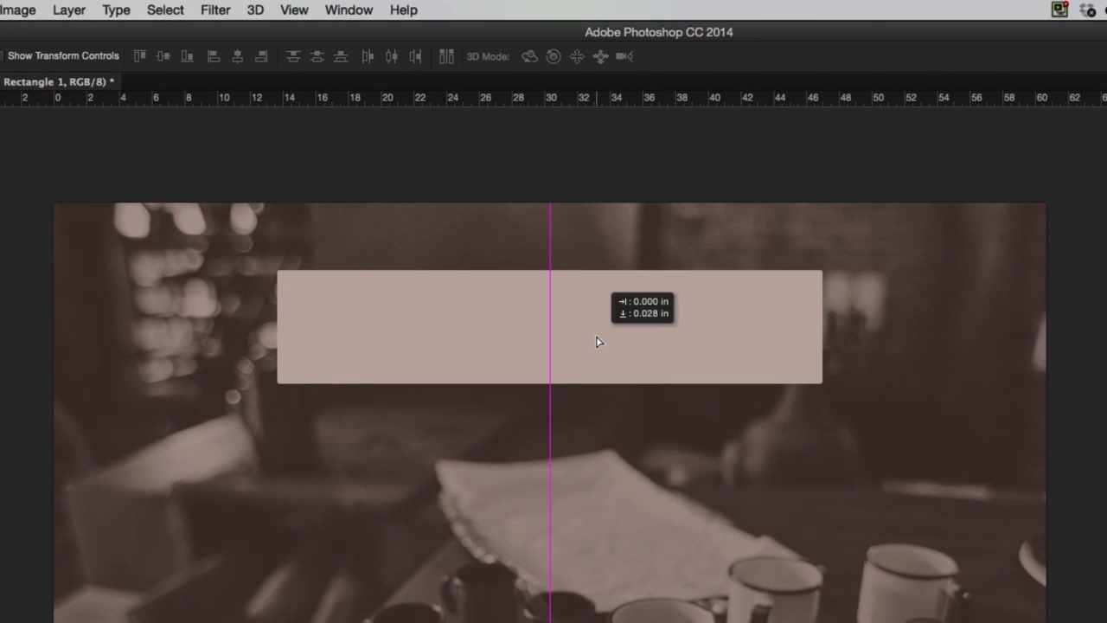
drag(598, 342, 597, 339)
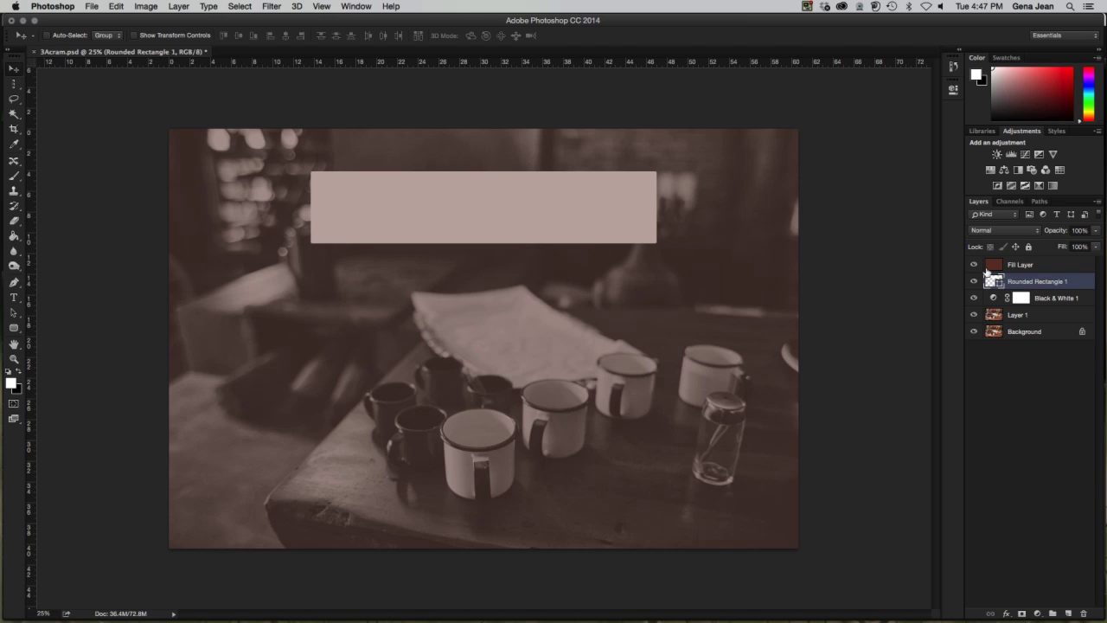
click(1041, 265)
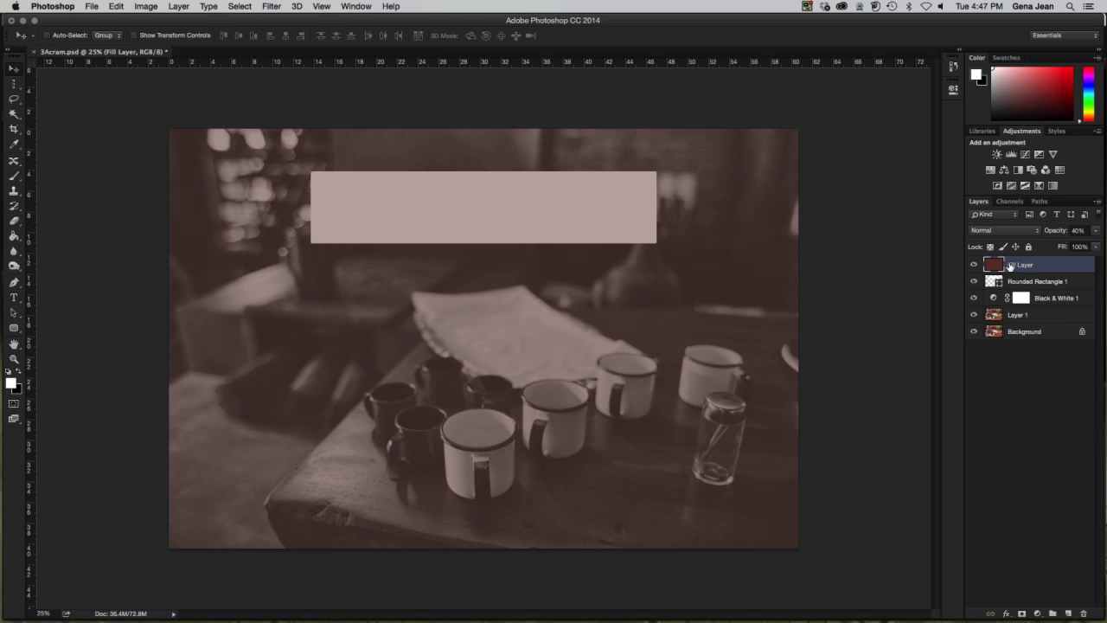
double_click(1009, 265)
key(Return)
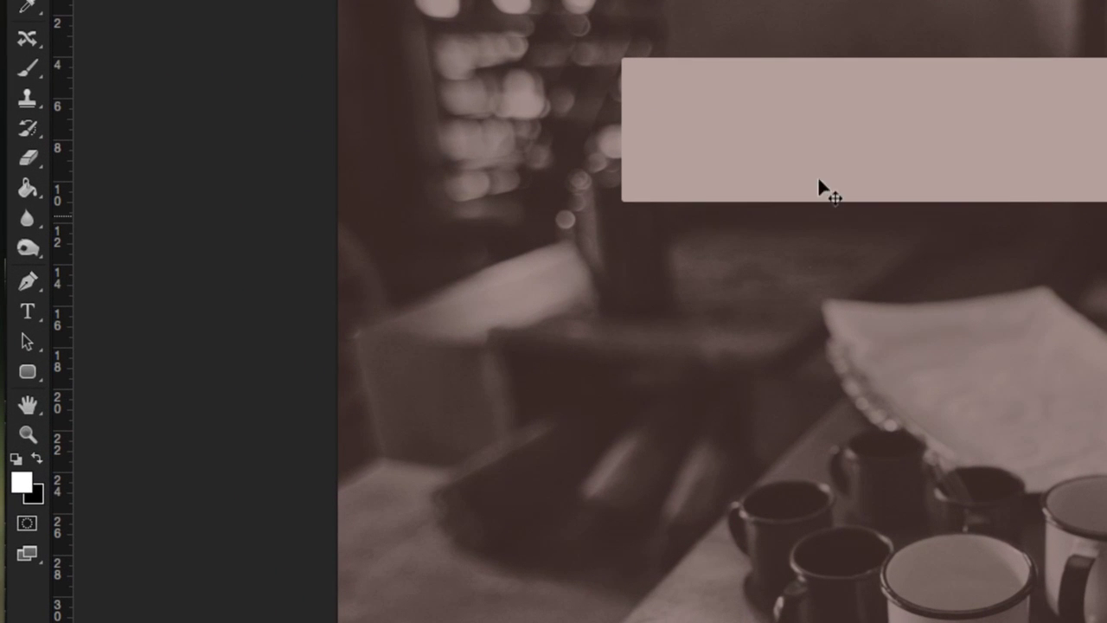
click(27, 311)
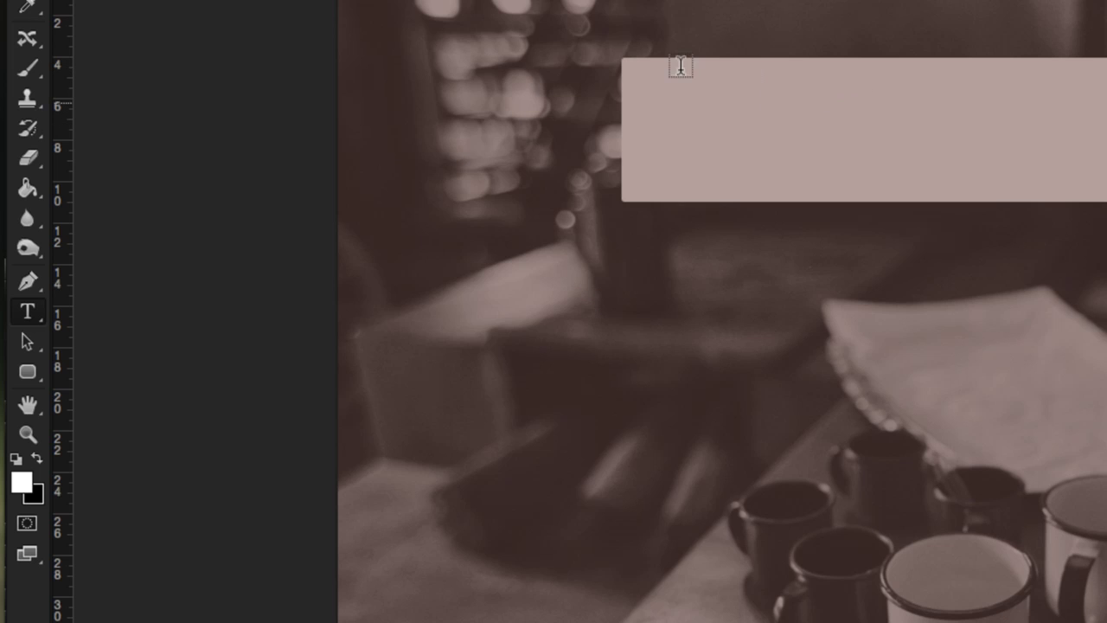
drag(606, 40, 988, 129)
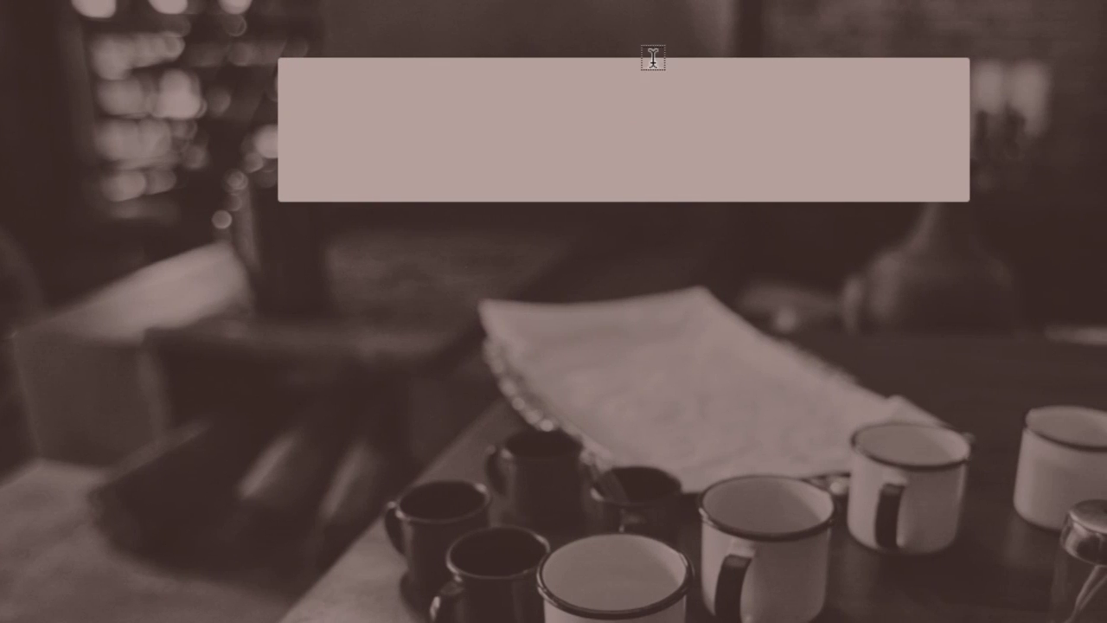
click(602, 281)
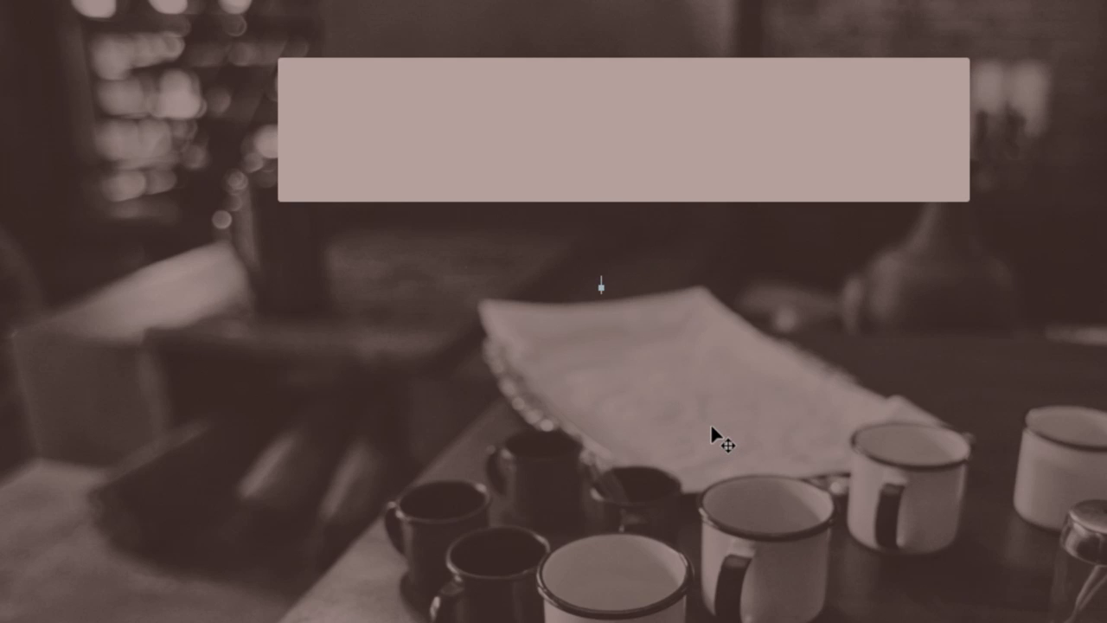
text(jetwitjwait)
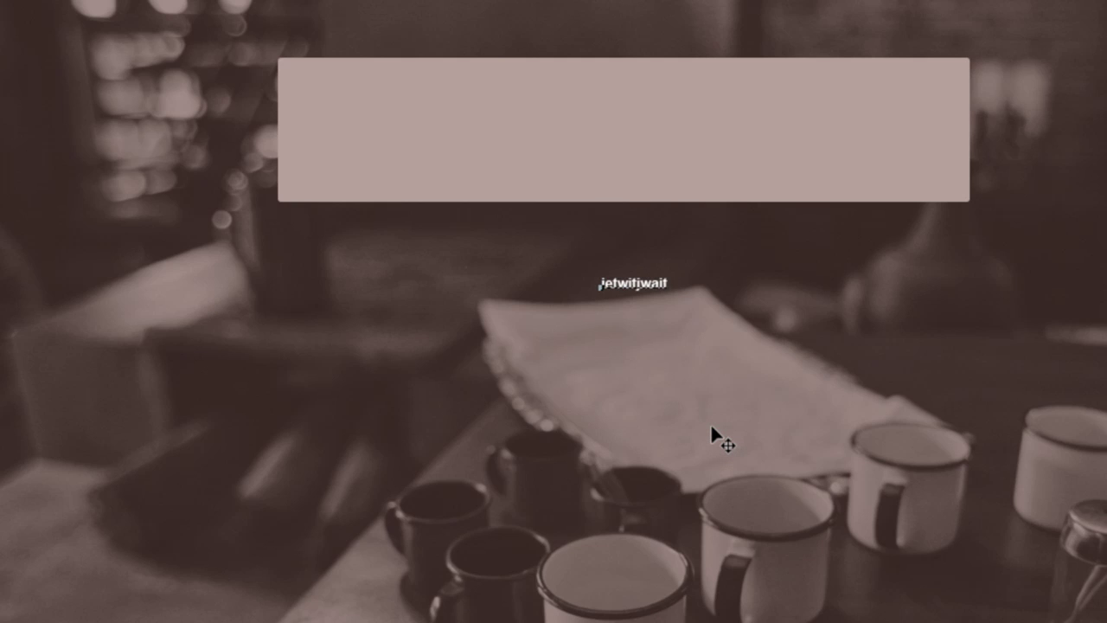
text(awtjapwoiawn)
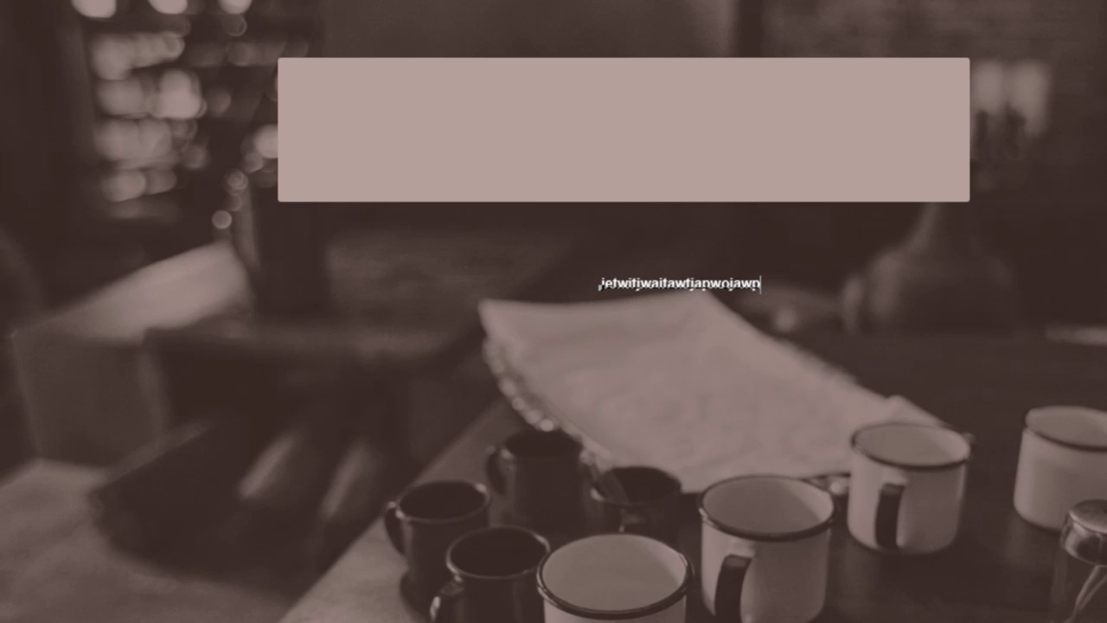
click(604, 249)
drag(604, 243, 586, 269)
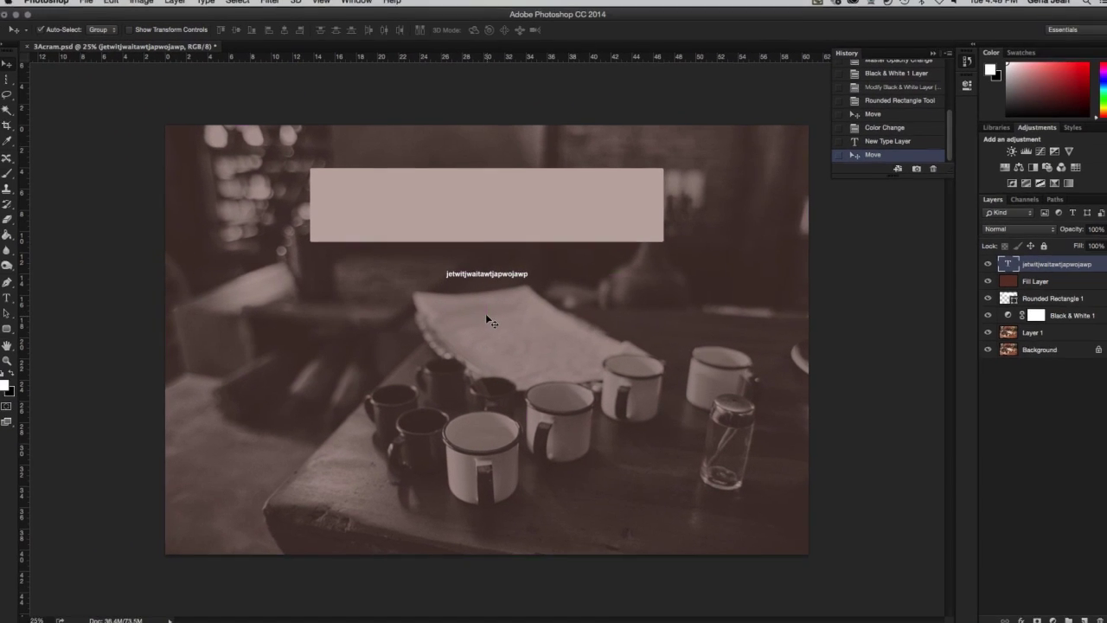
key(super+z)
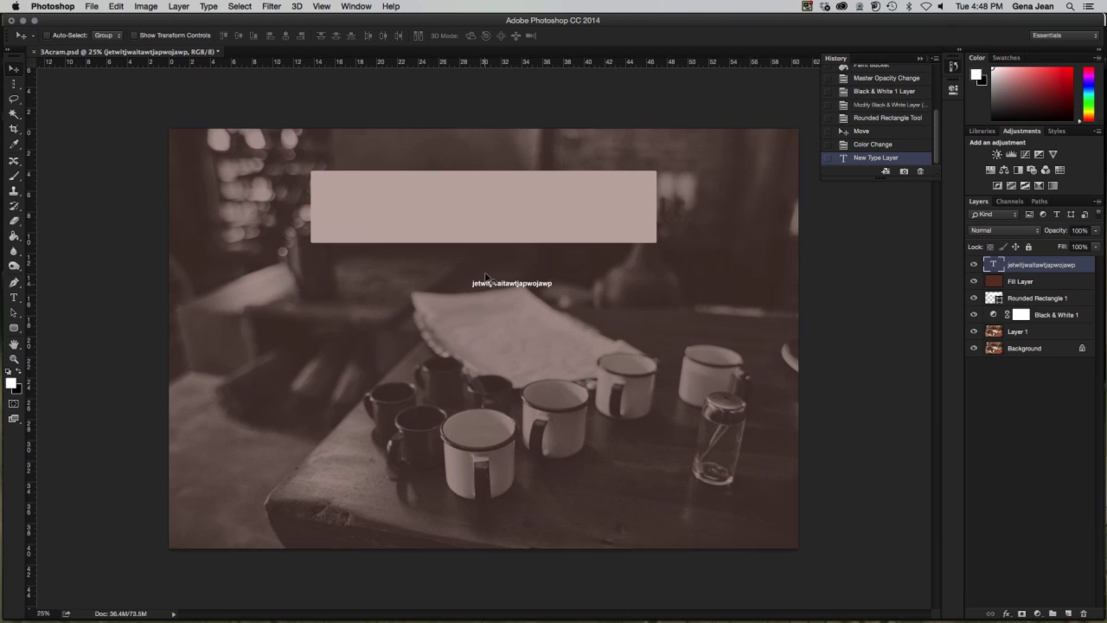
click(872, 144)
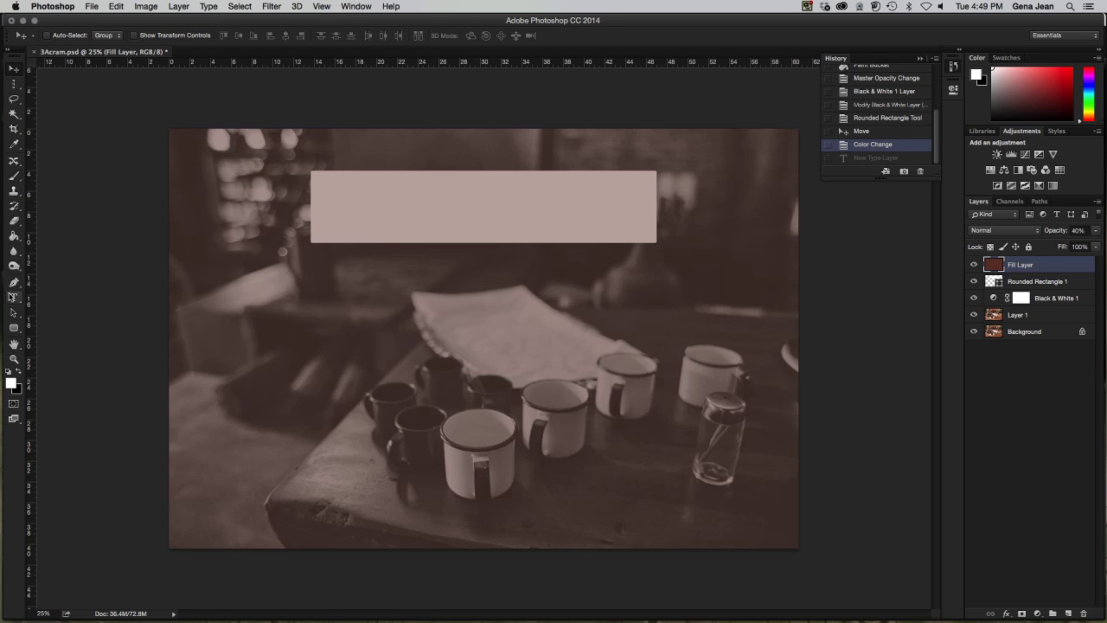
click(14, 296)
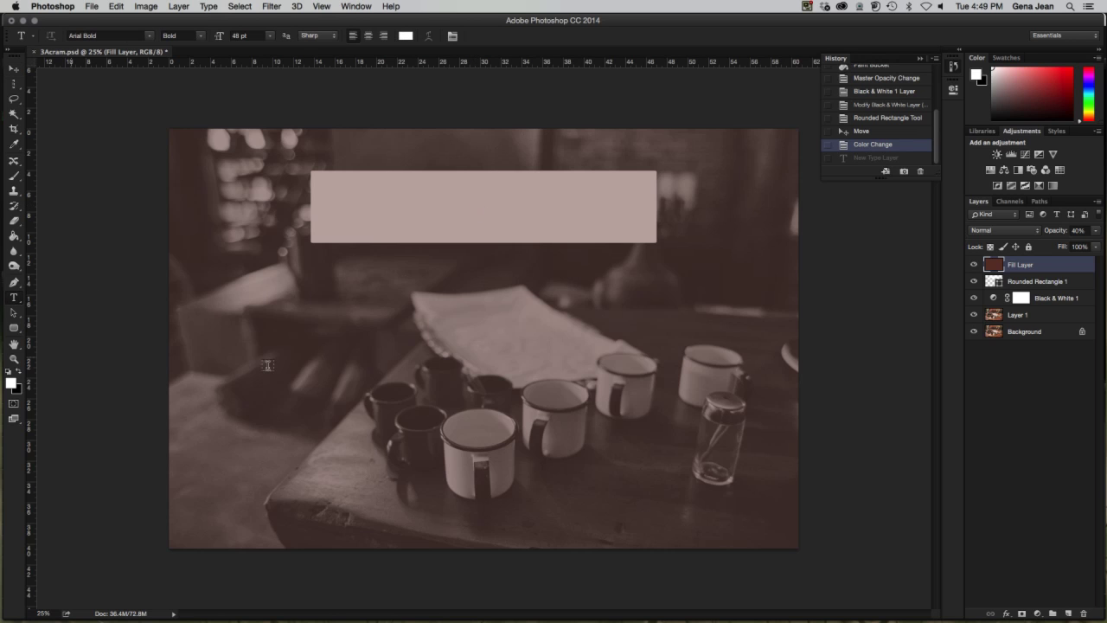
Step: Type the person's name as a new text line inside the banner and commit it
click(424, 211)
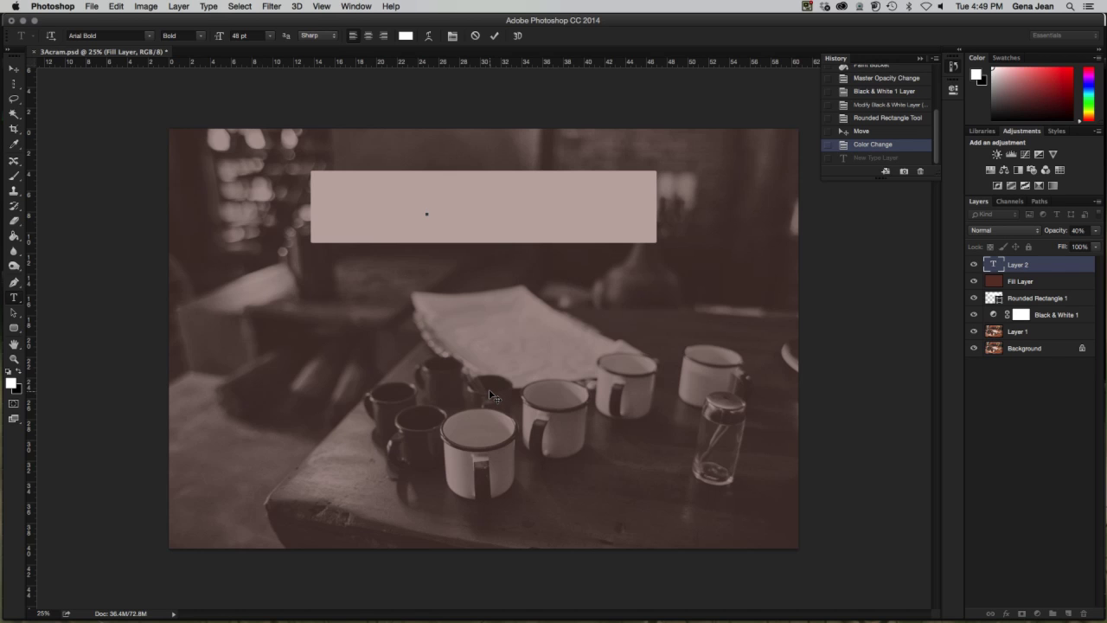
drag(459, 208, 424, 207)
click(15, 69)
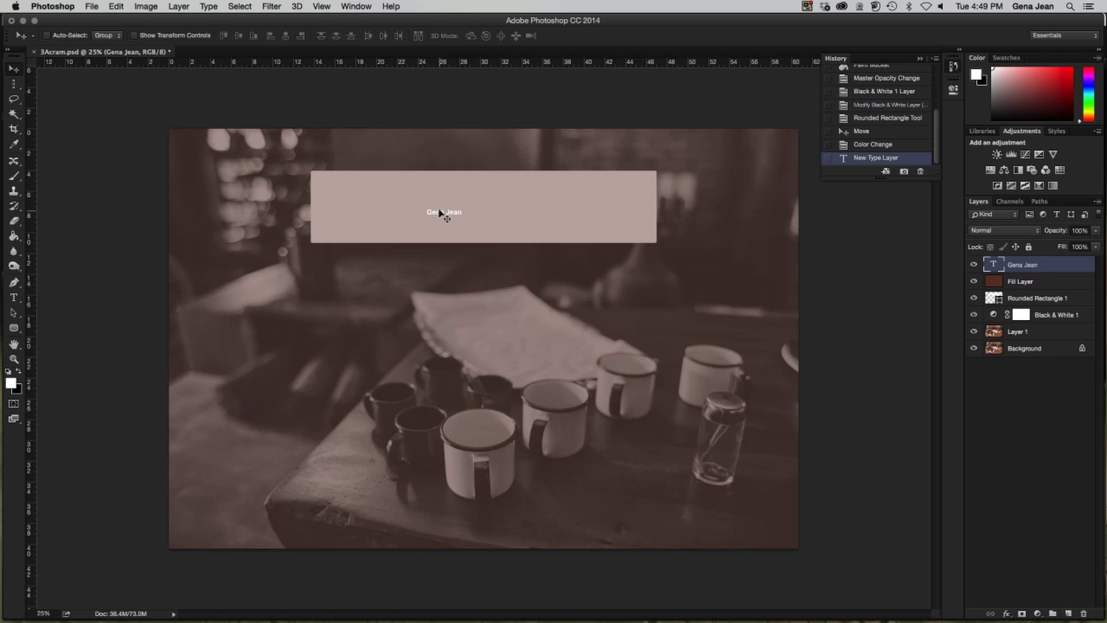
click(14, 297)
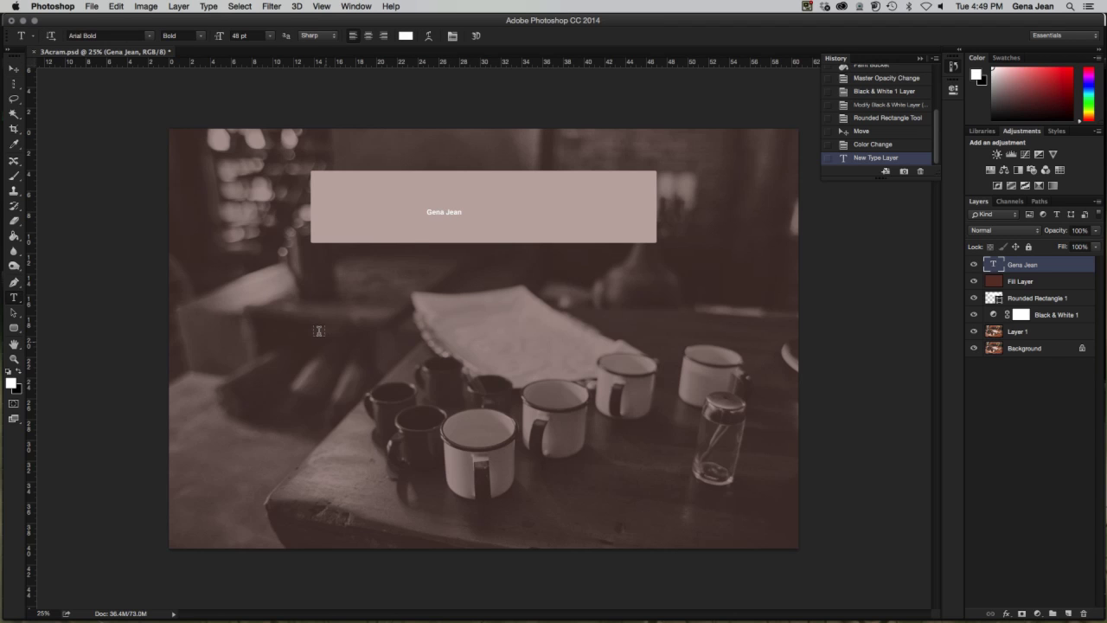
triple_click(435, 208)
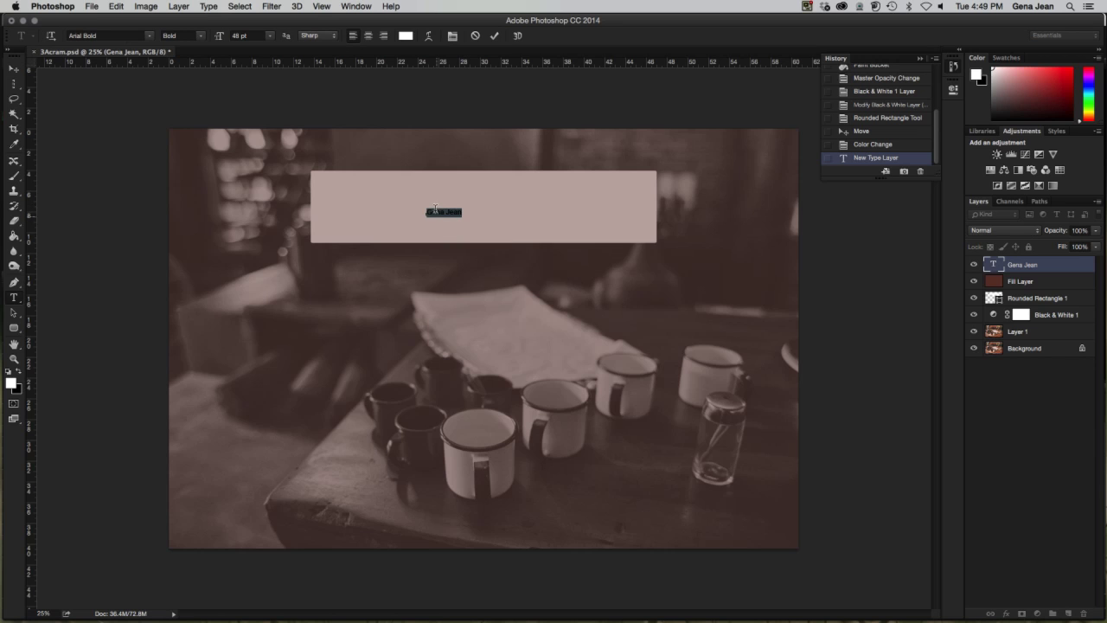
click(424, 211)
drag(426, 210, 462, 212)
click(14, 65)
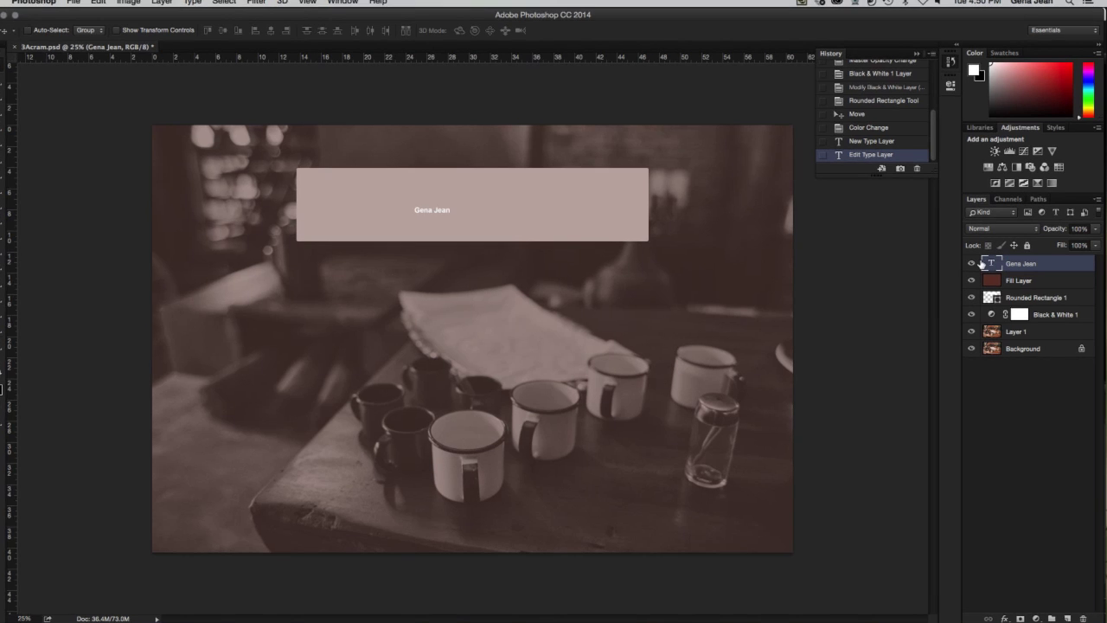
double_click(986, 263)
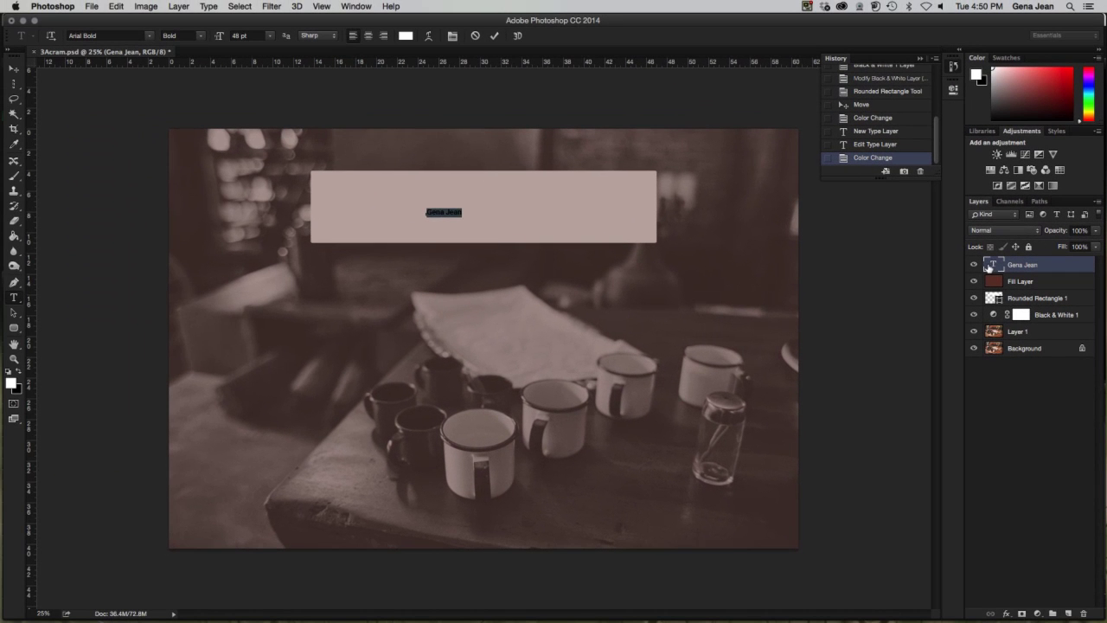
key(super+Return)
key(v)
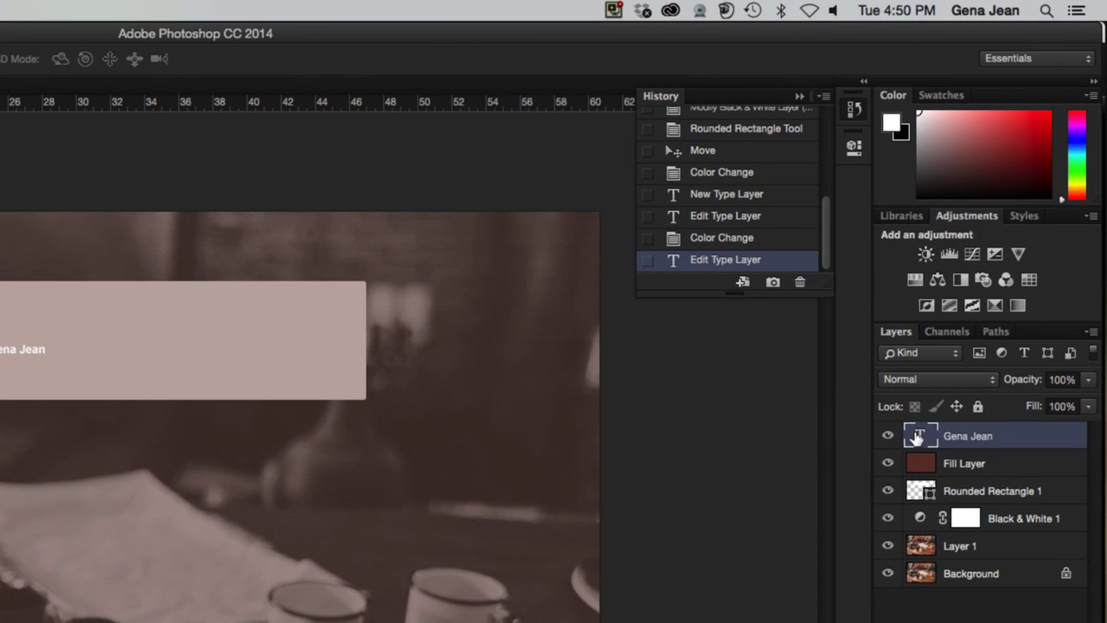
double_click(954, 346)
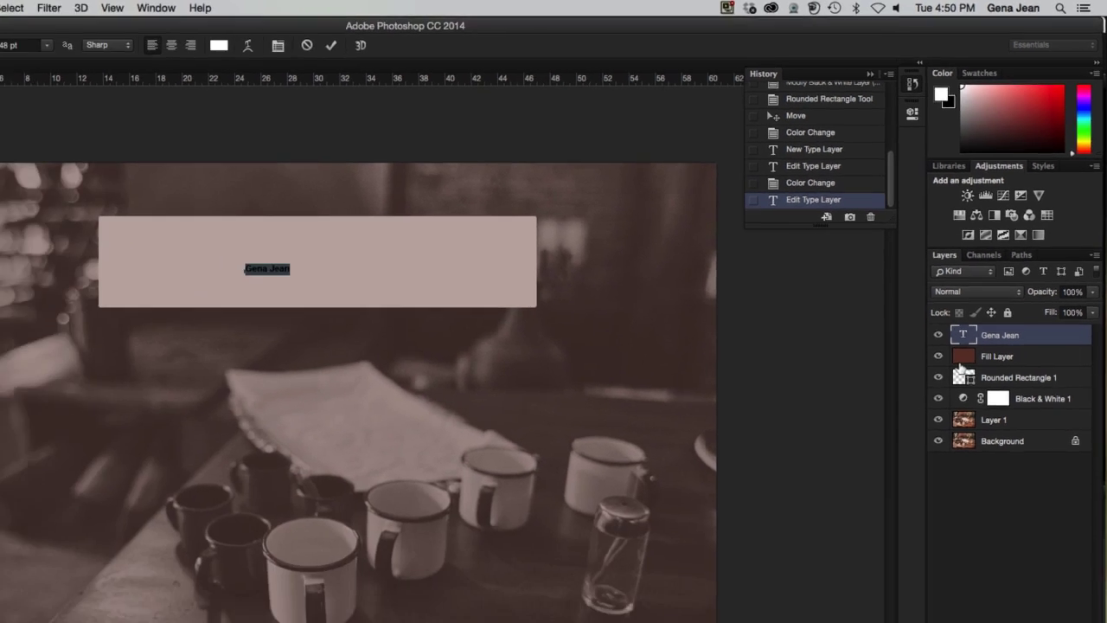
key(Escape)
key(v)
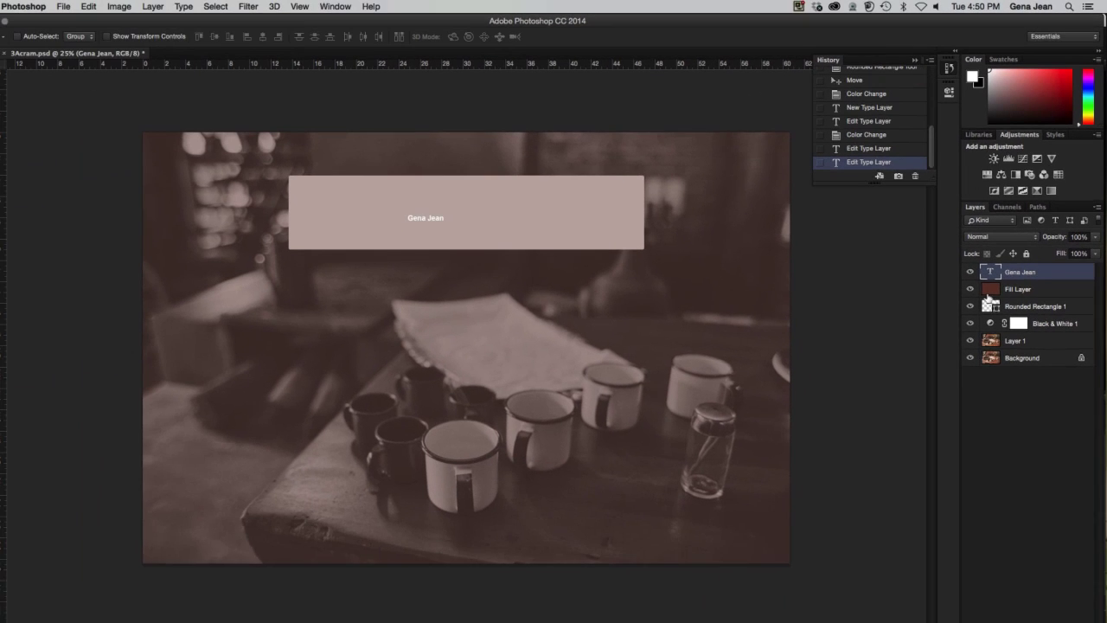
key(t)
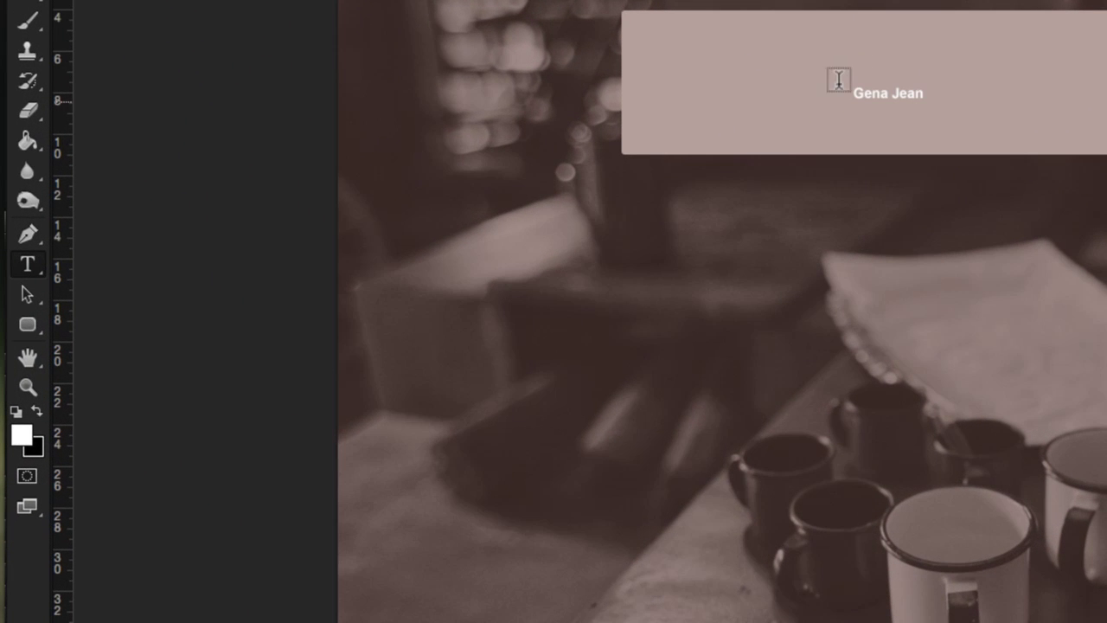
click(851, 81)
drag(852, 91, 924, 93)
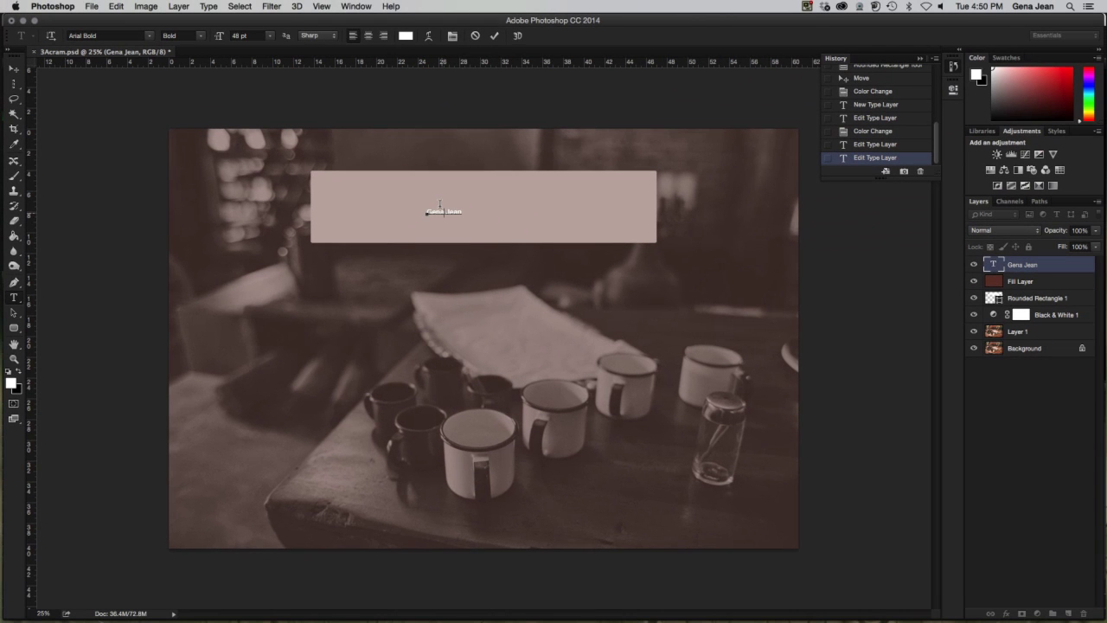
key(alt+shift+Right)
key(alt+shift+Right)
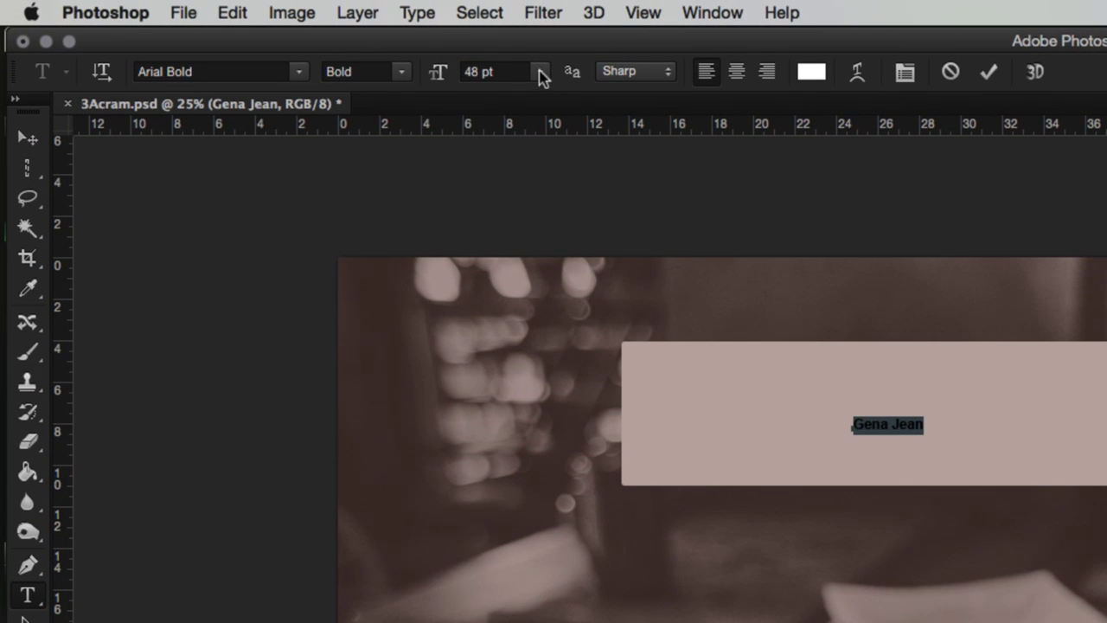
click(540, 75)
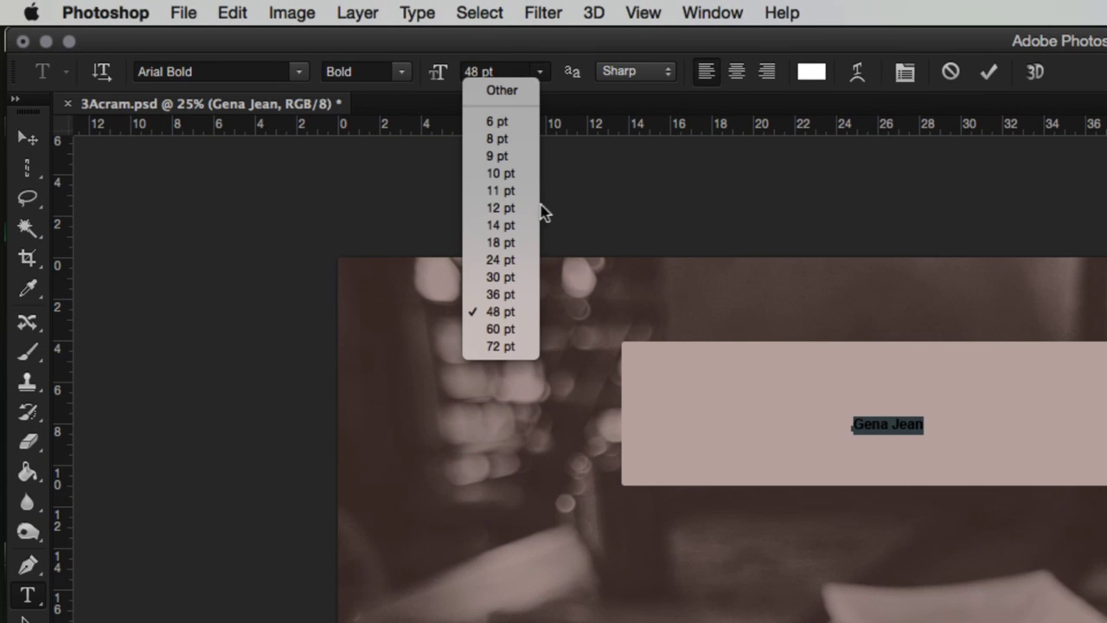
click(522, 347)
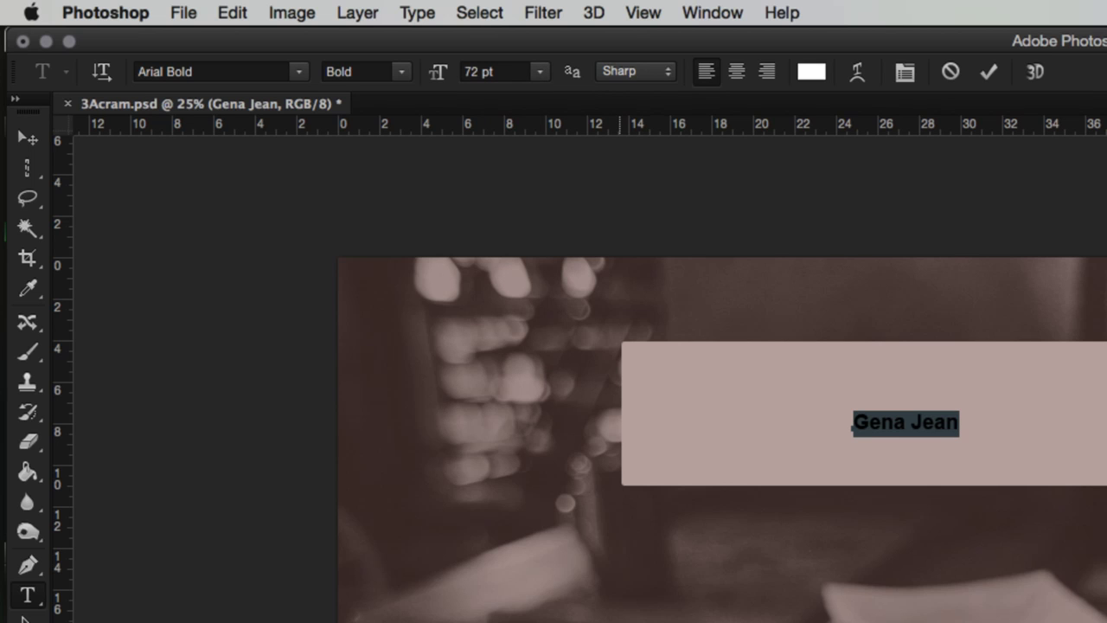
click(506, 69)
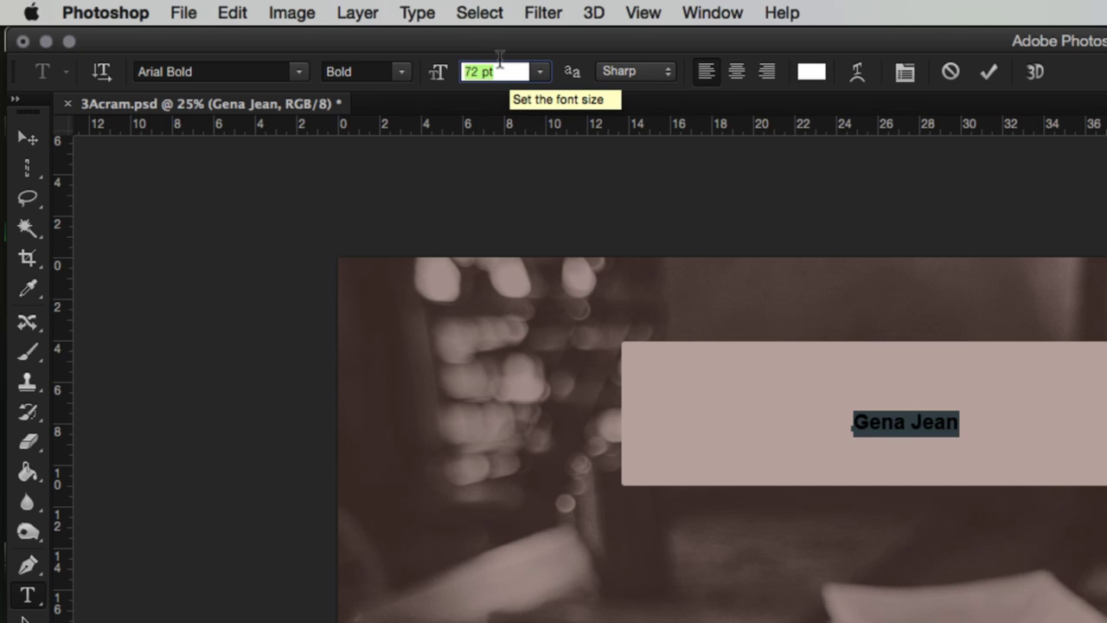
click(499, 61)
text(148)
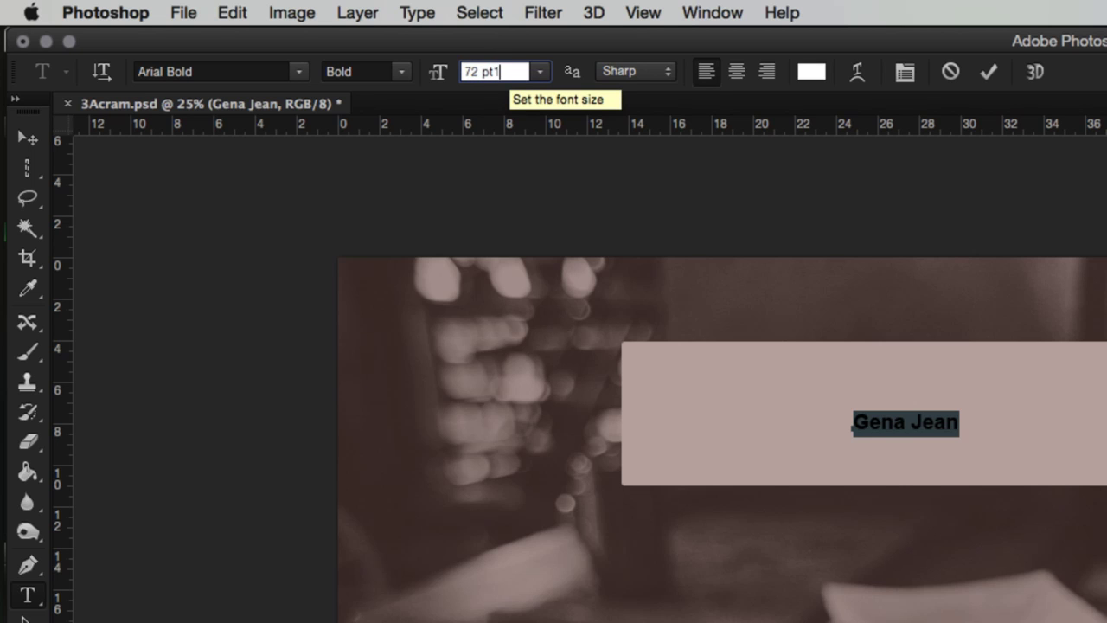
key(BackSpace)
key(BackSpace)
key(BackSpace)
key(BackSpace)
key(BackSpace)
key(BackSpace)
key(BackSpace)
key(BackSpace)
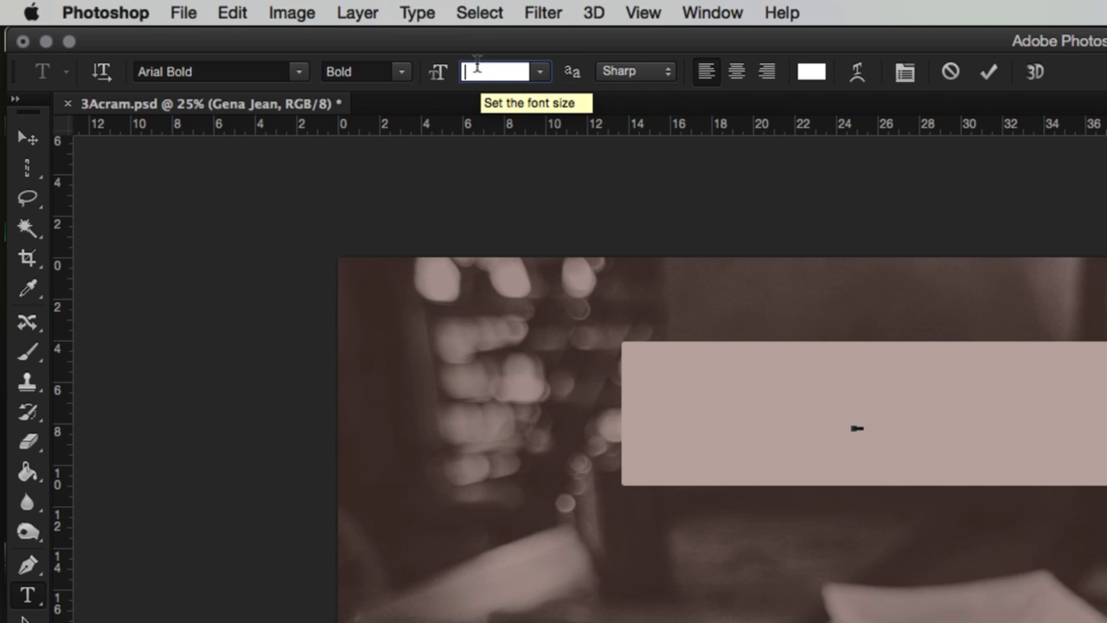
text(148)
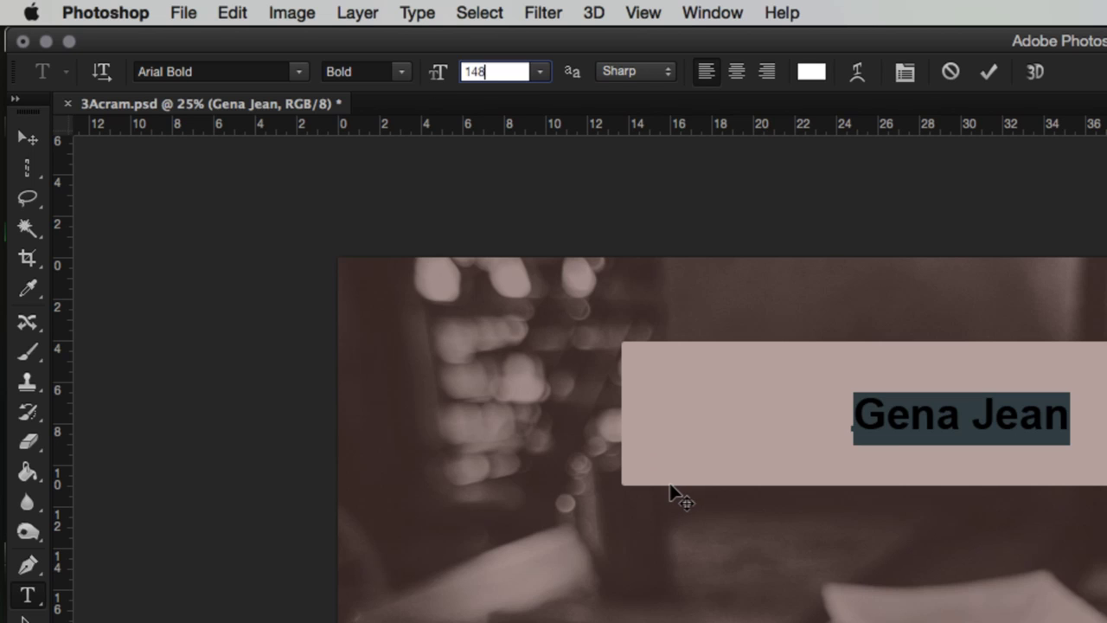
click(296, 73)
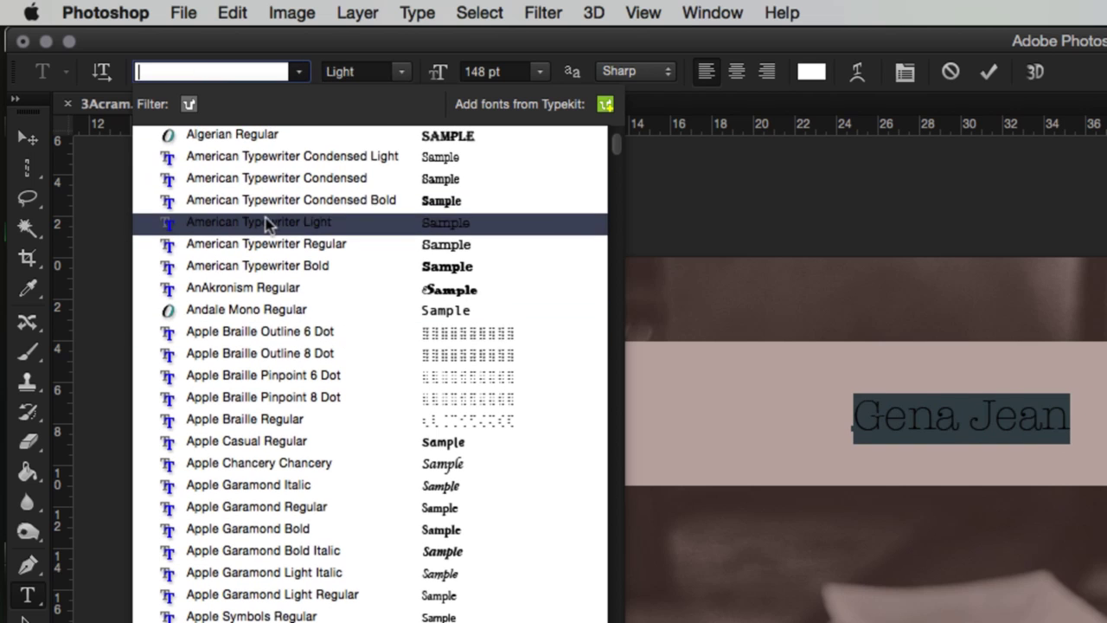
scroll(264, 223, up, 5)
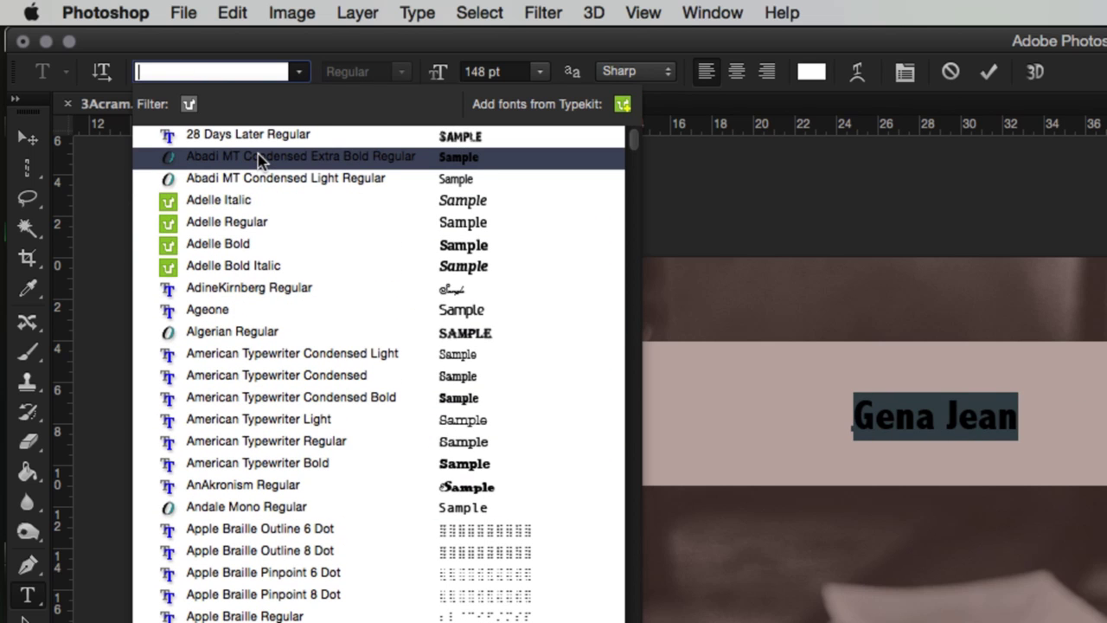
scroll(300, 497, down, 10)
scroll(298, 495, down, 10)
scroll(298, 498, down, 20)
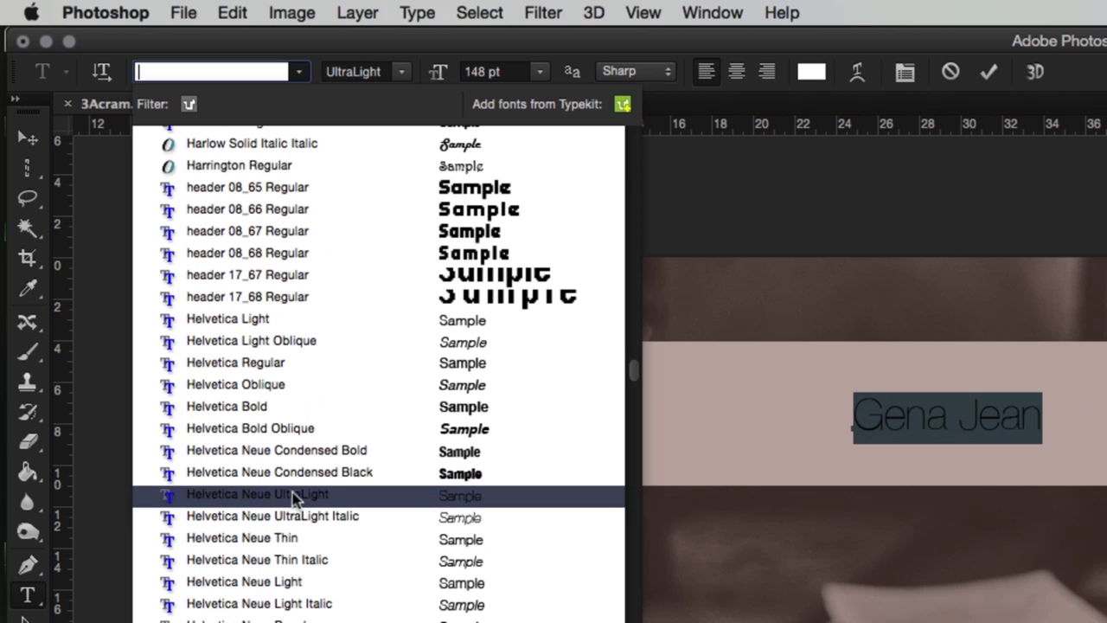
click(297, 407)
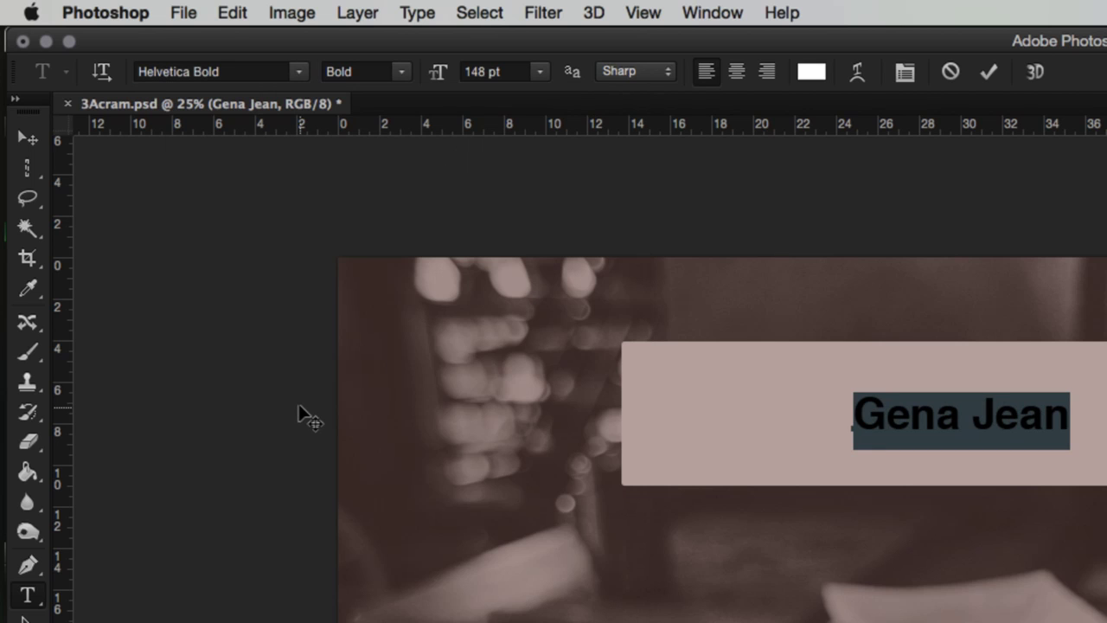
click(206, 71)
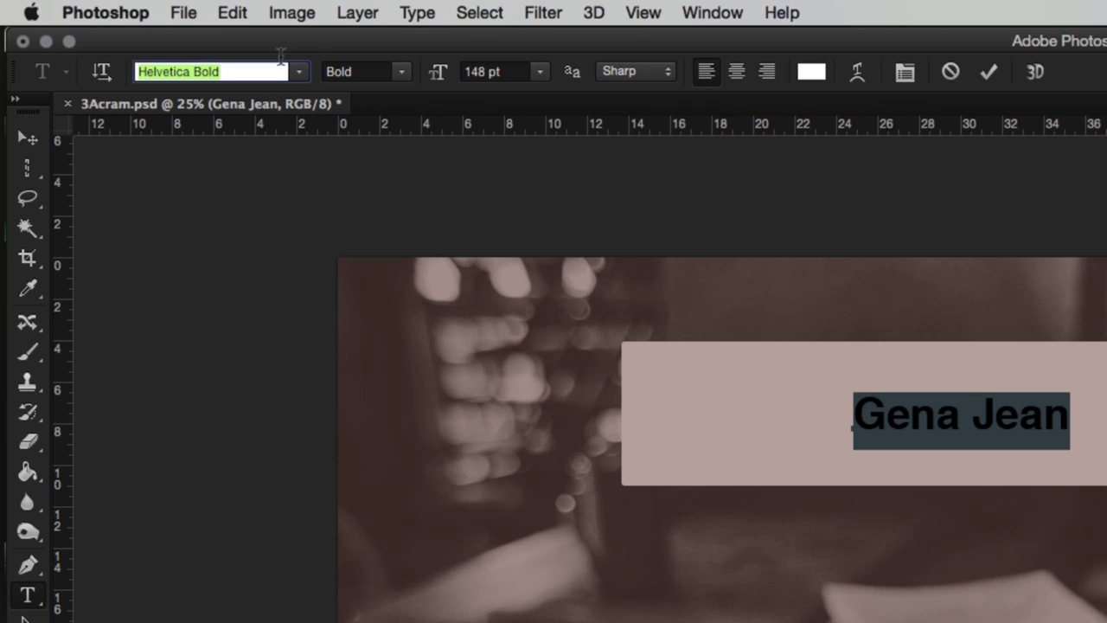
click(380, 69)
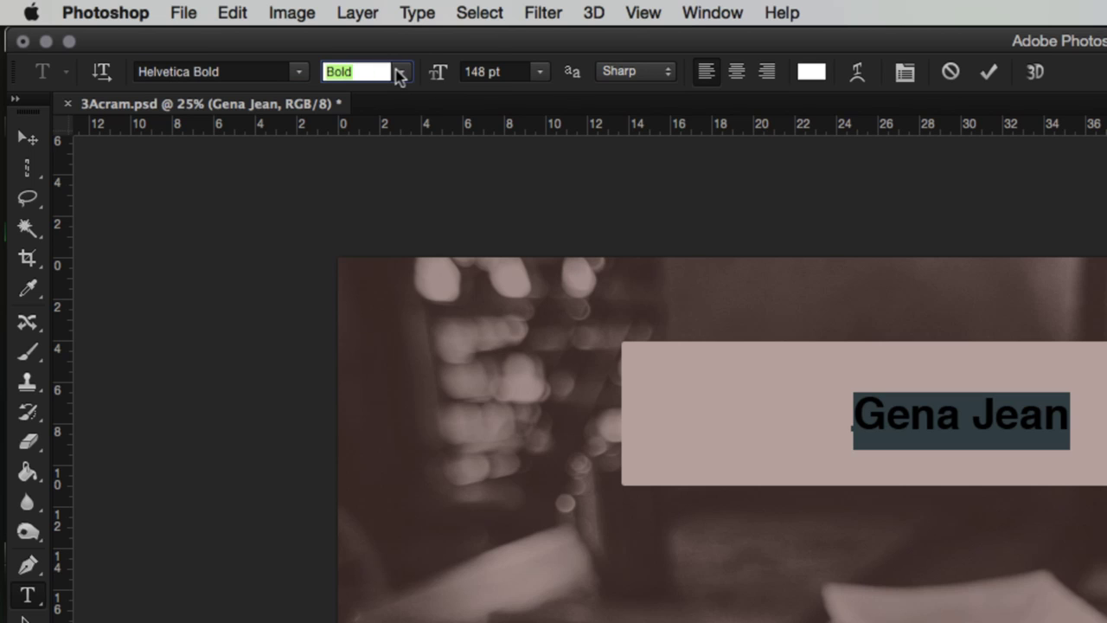
click(395, 73)
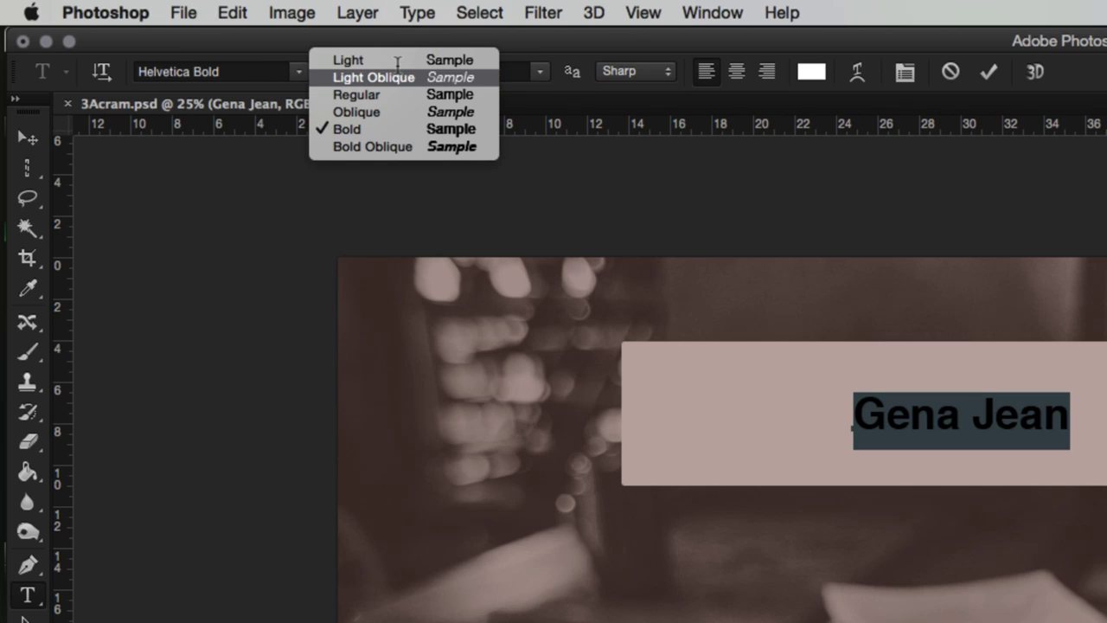
click(347, 129)
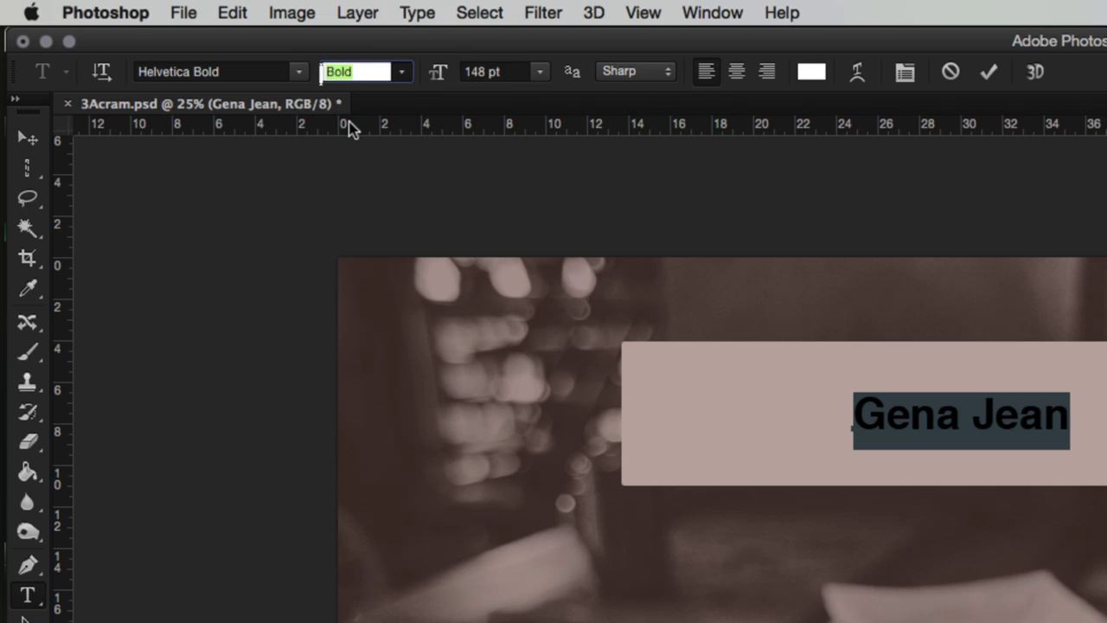
click(534, 71)
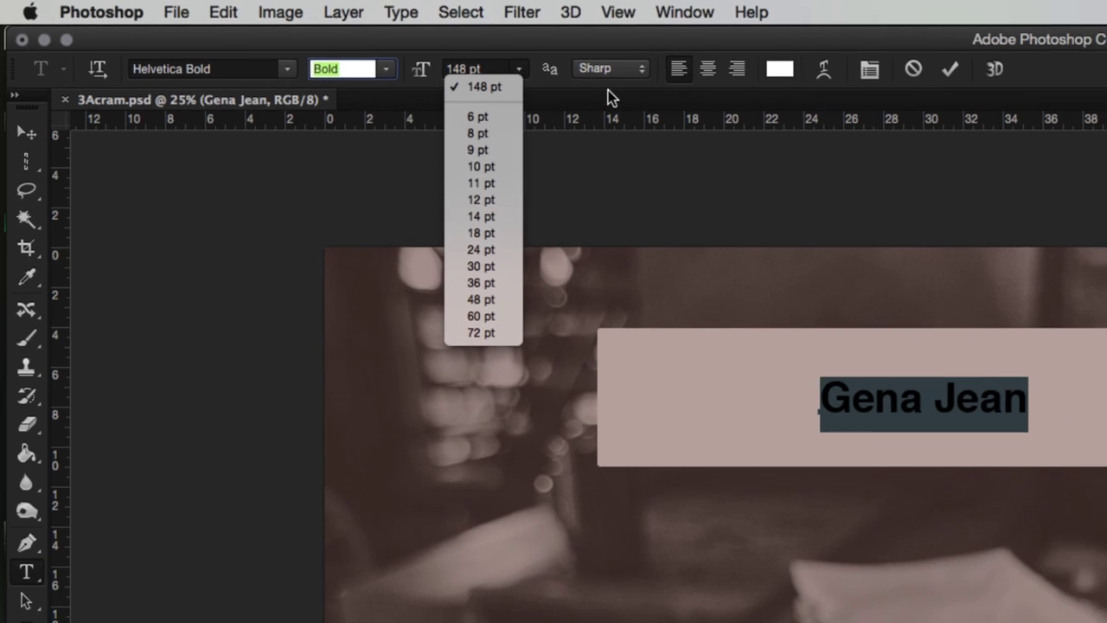
click(618, 95)
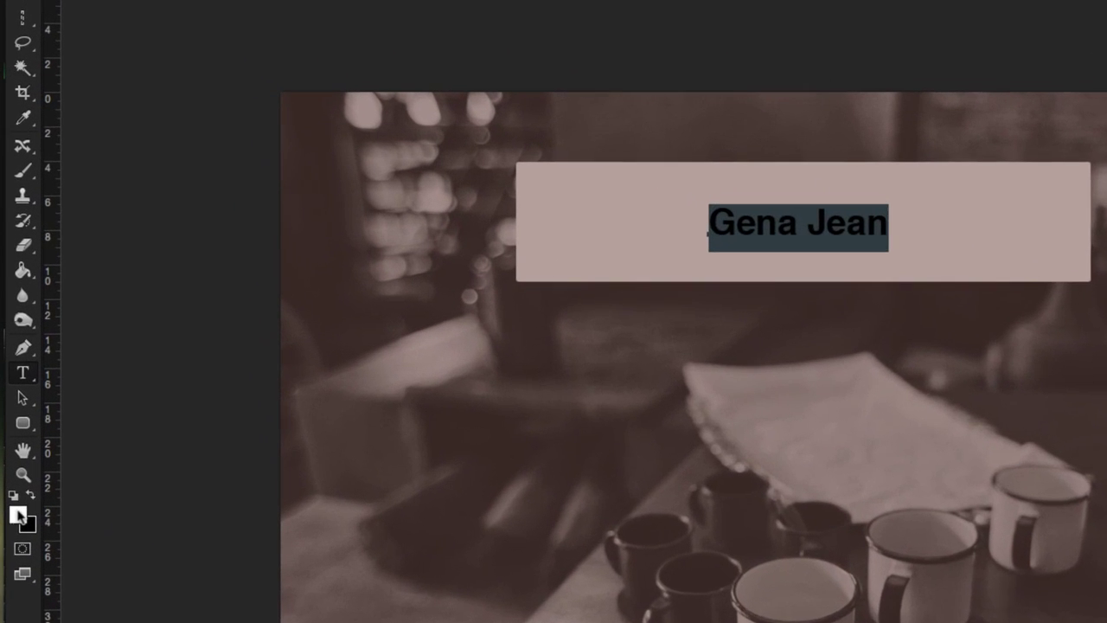
click(14, 445)
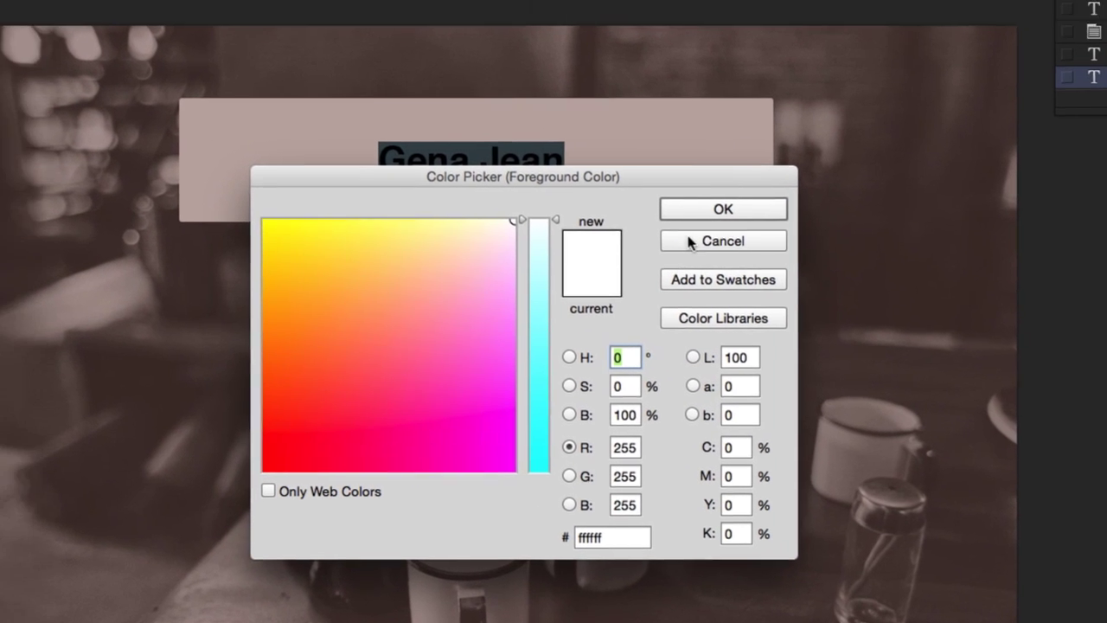
click(640, 213)
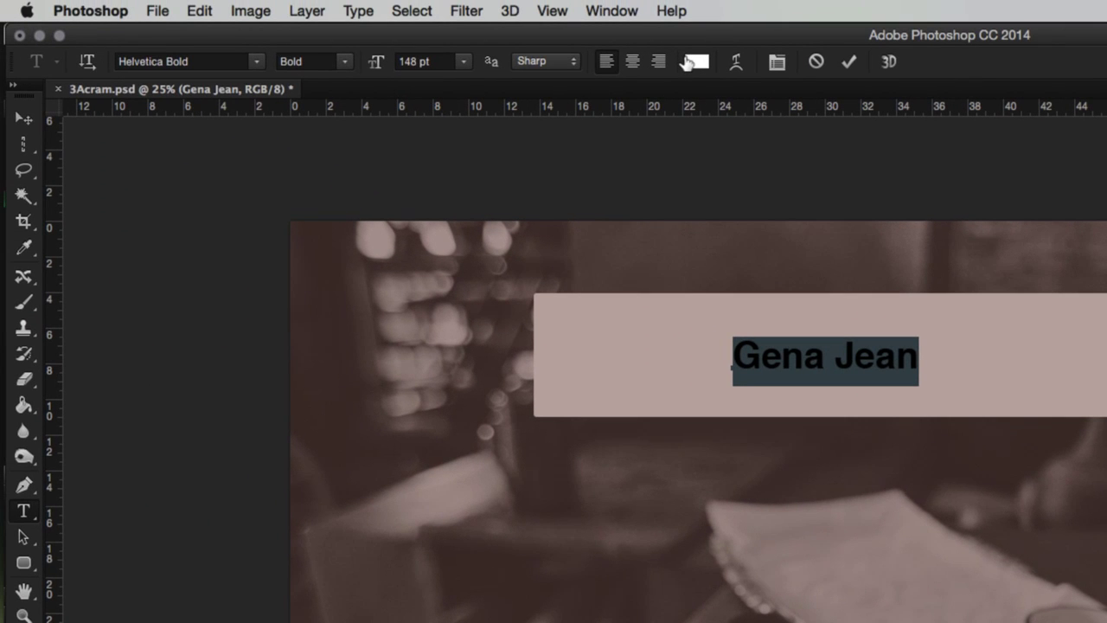
click(692, 61)
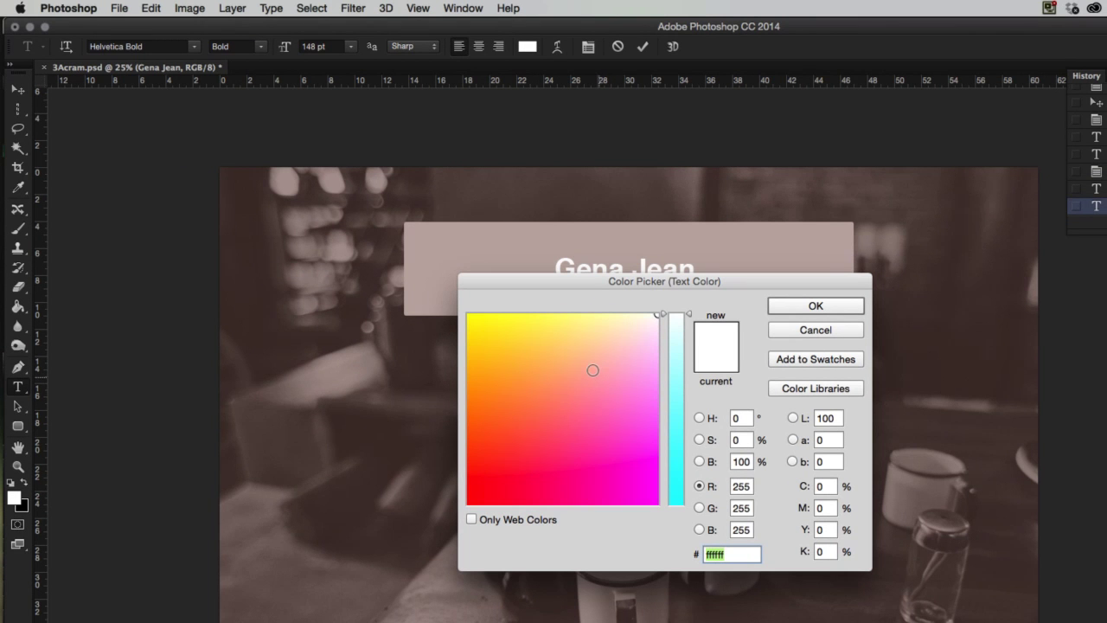
click(365, 431)
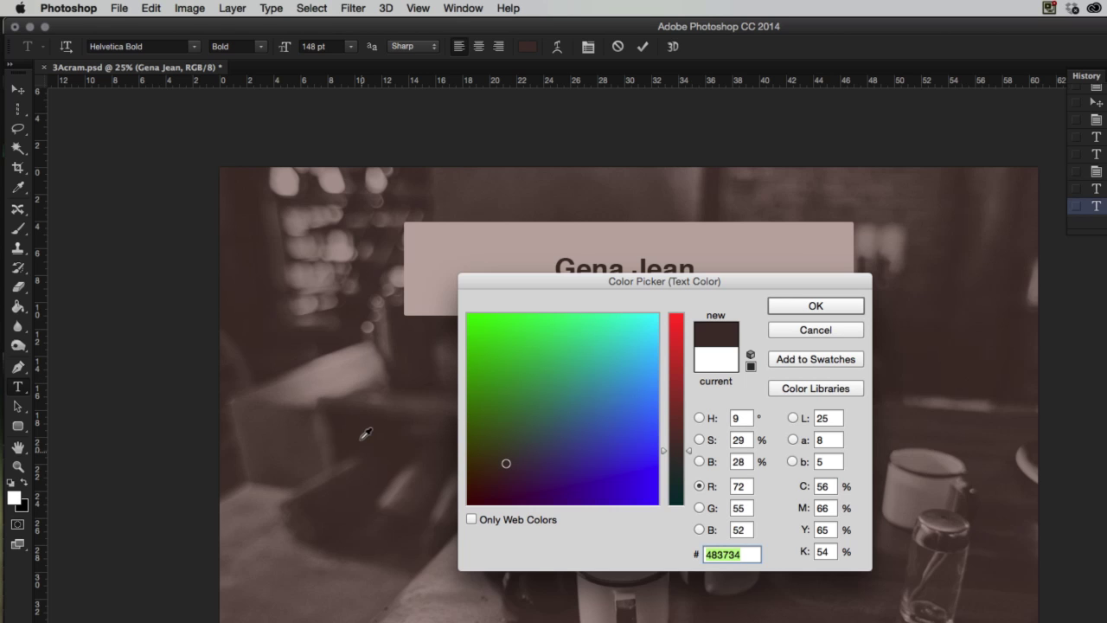
click(358, 416)
click(802, 305)
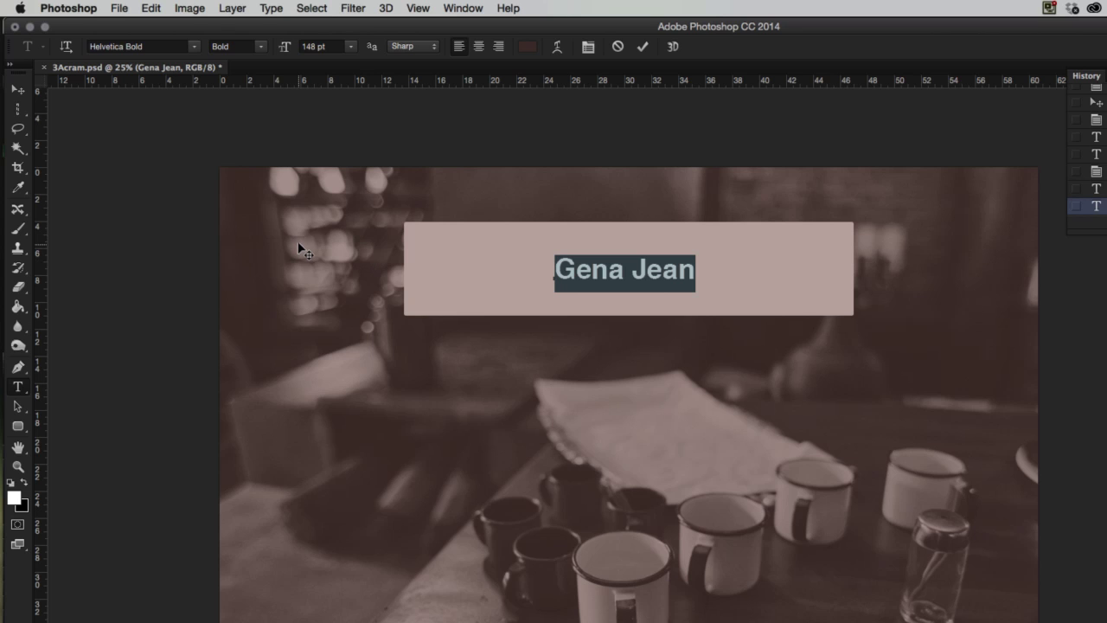
click(17, 89)
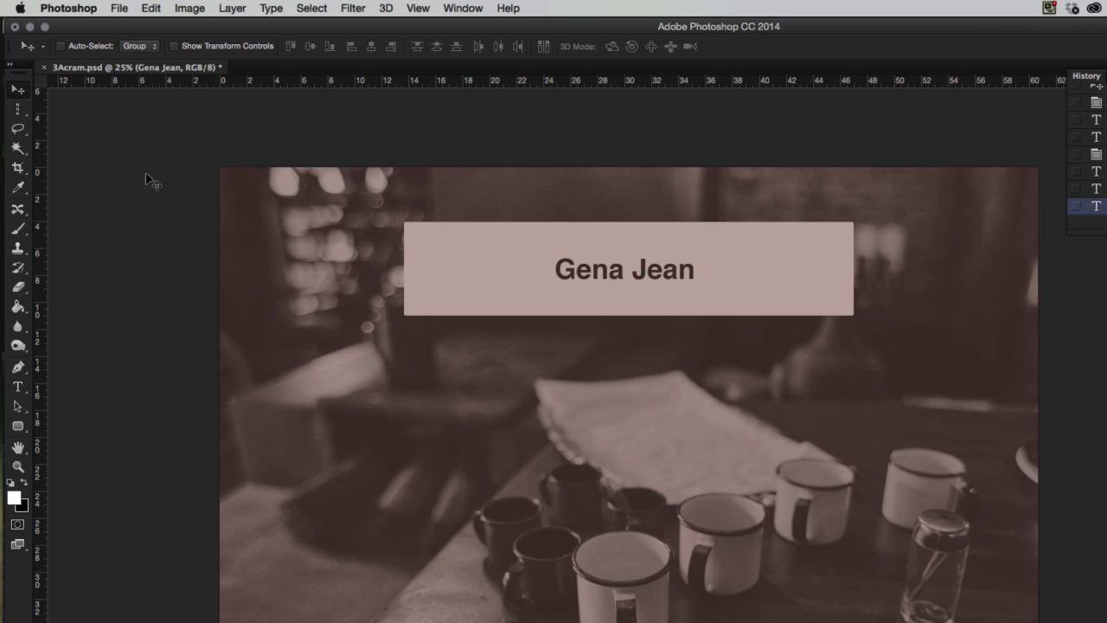
double_click(667, 342)
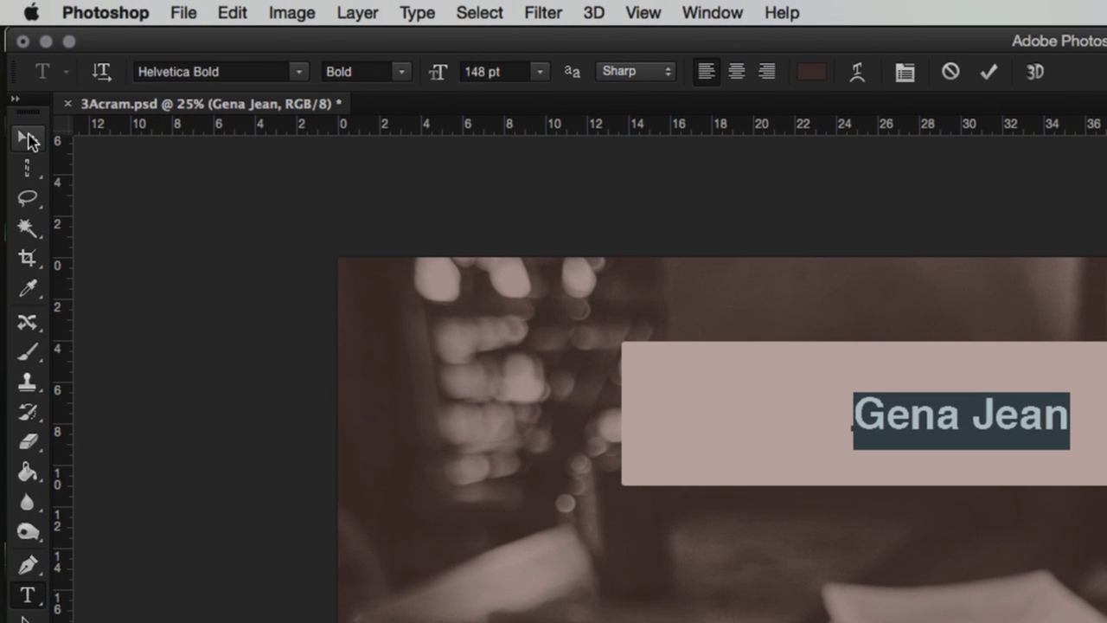
click(28, 140)
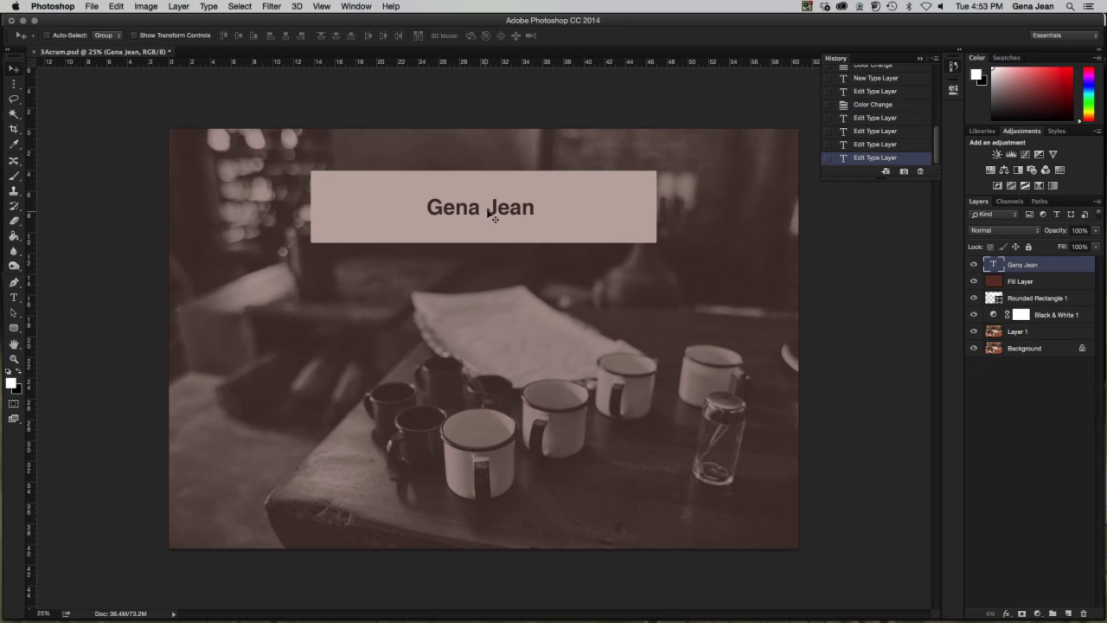
mouse_move(493, 207)
mouse_down()
mouse_move(496, 197)
mouse_move(494, 213)
mouse_up()
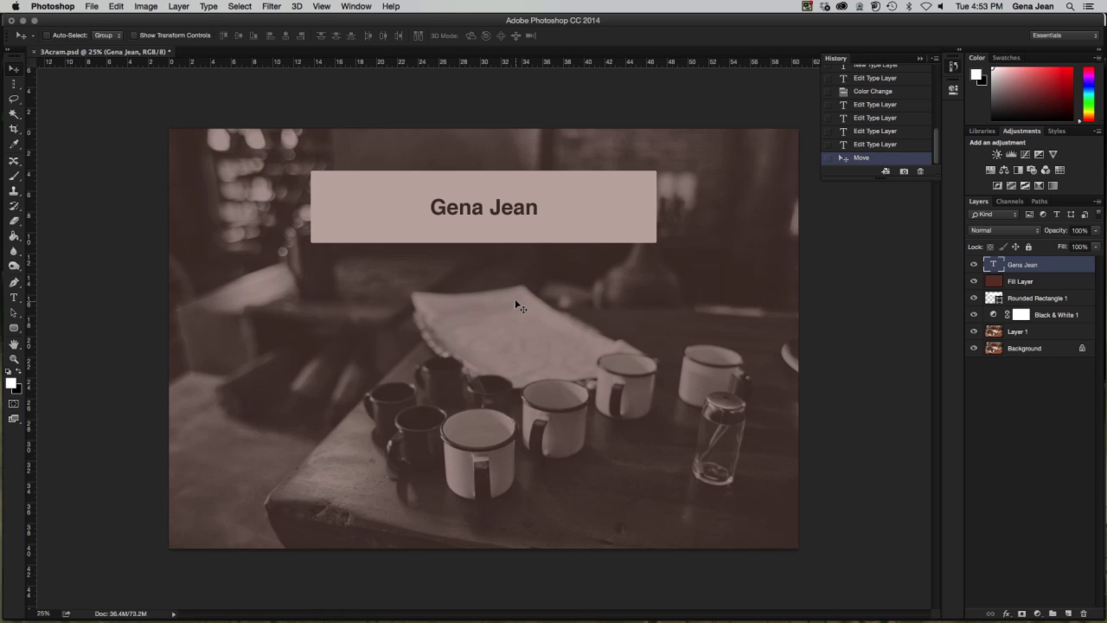
mouse_move(507, 210)
mouse_down()
mouse_move(490, 210)
mouse_move(512, 211)
mouse_up()
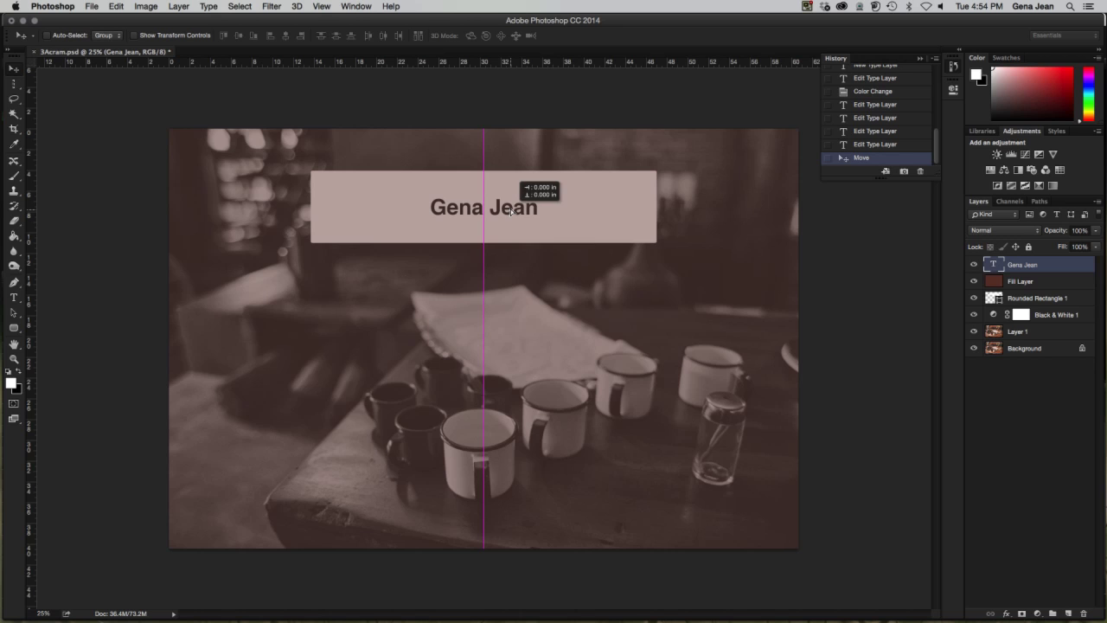
drag(512, 211, 513, 213)
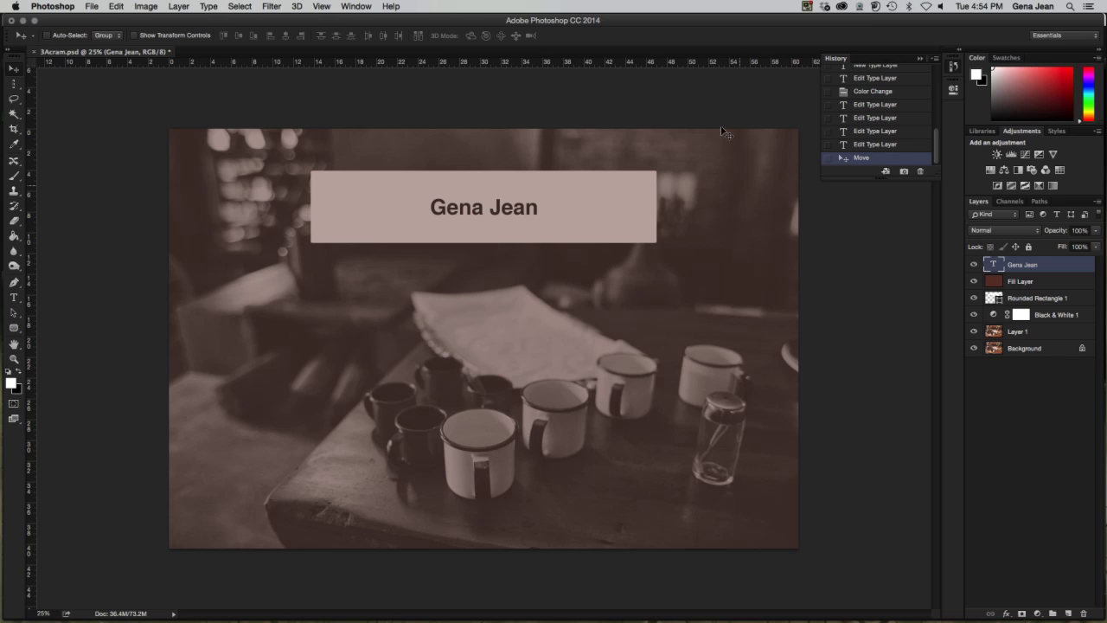
double_click(989, 265)
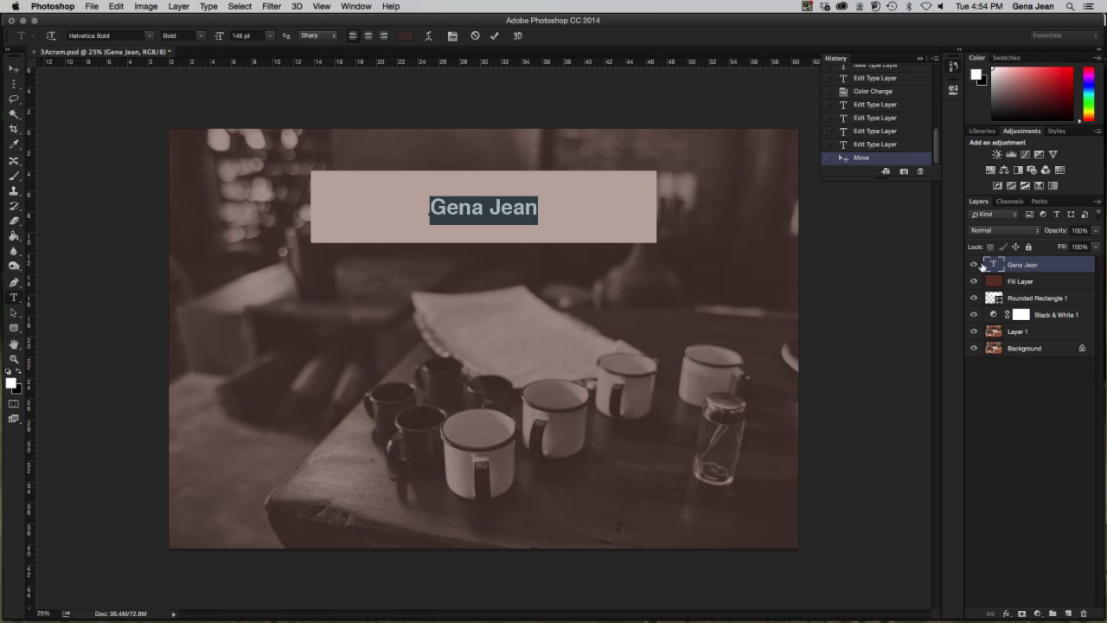
click(493, 198)
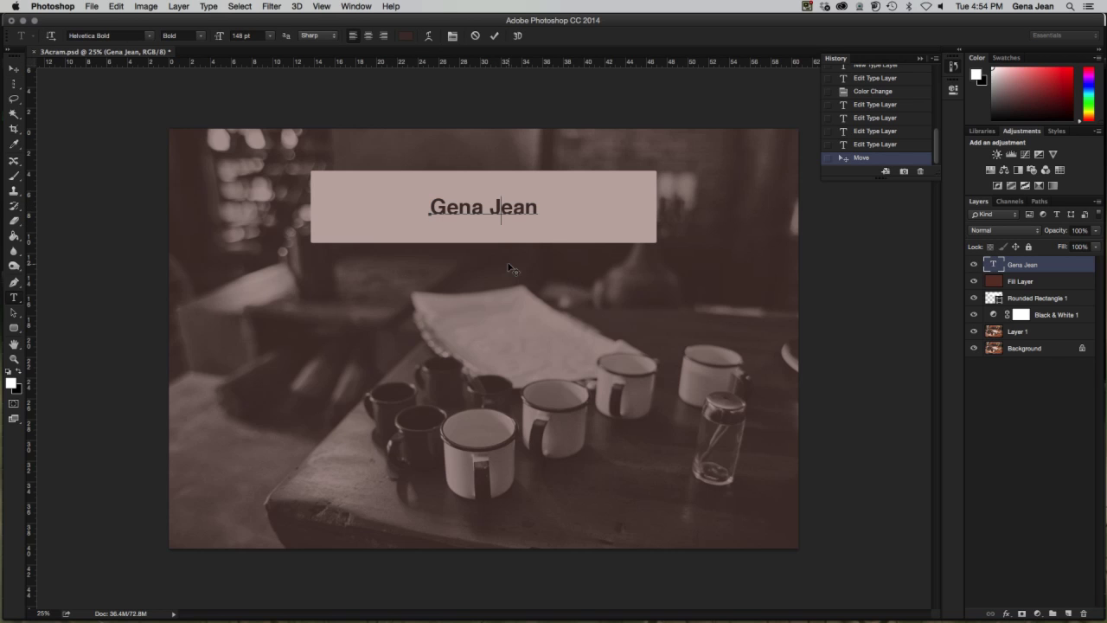
click(13, 68)
click(596, 609)
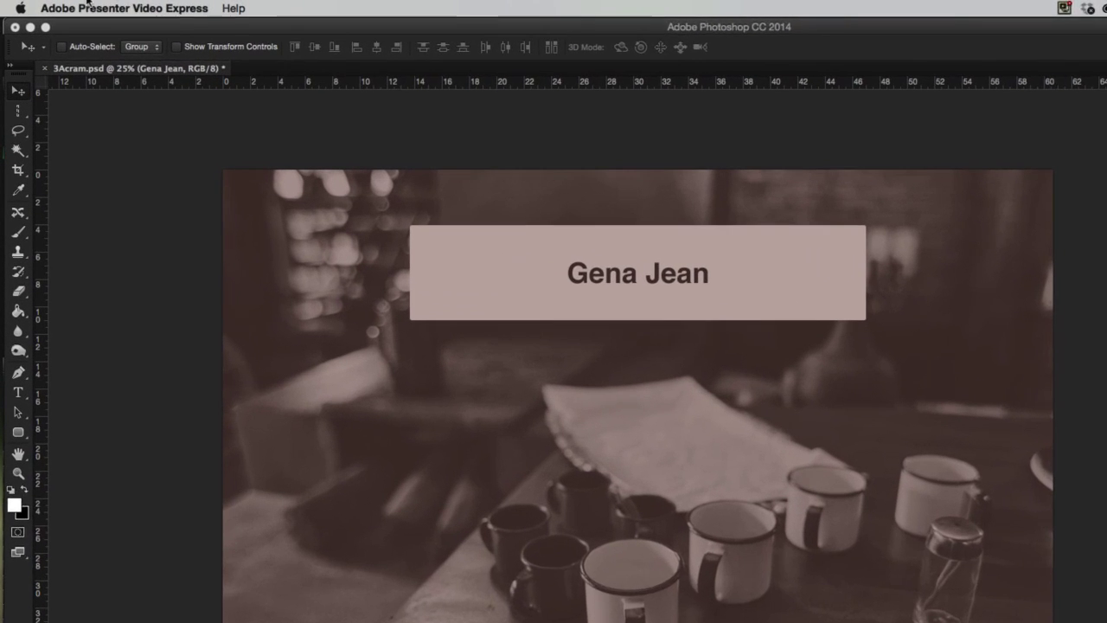
click(139, 124)
click(134, 7)
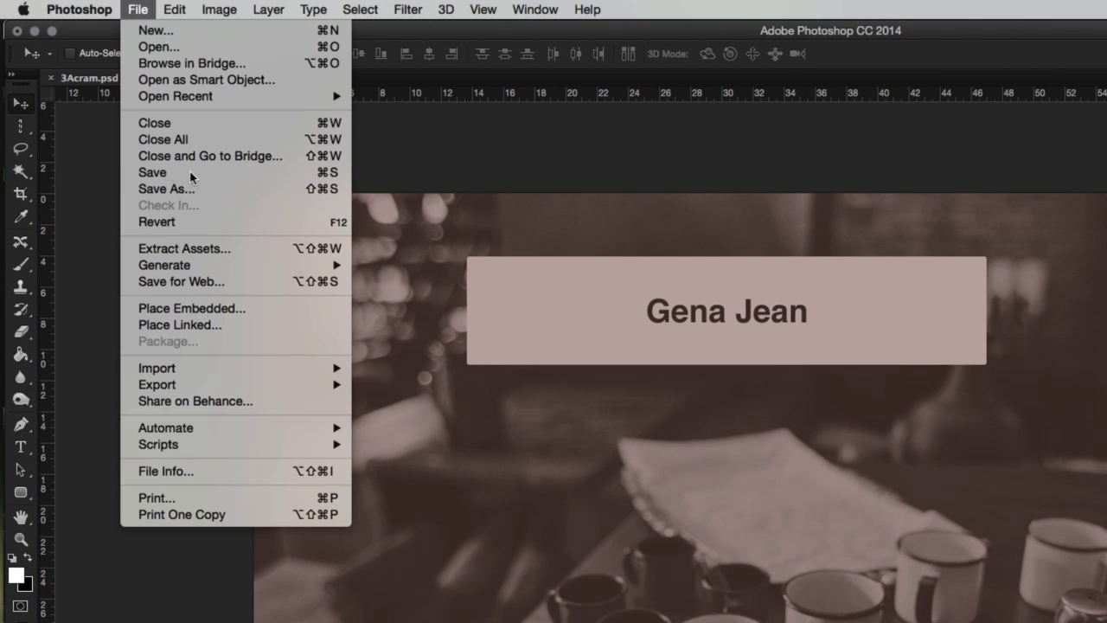
click(188, 172)
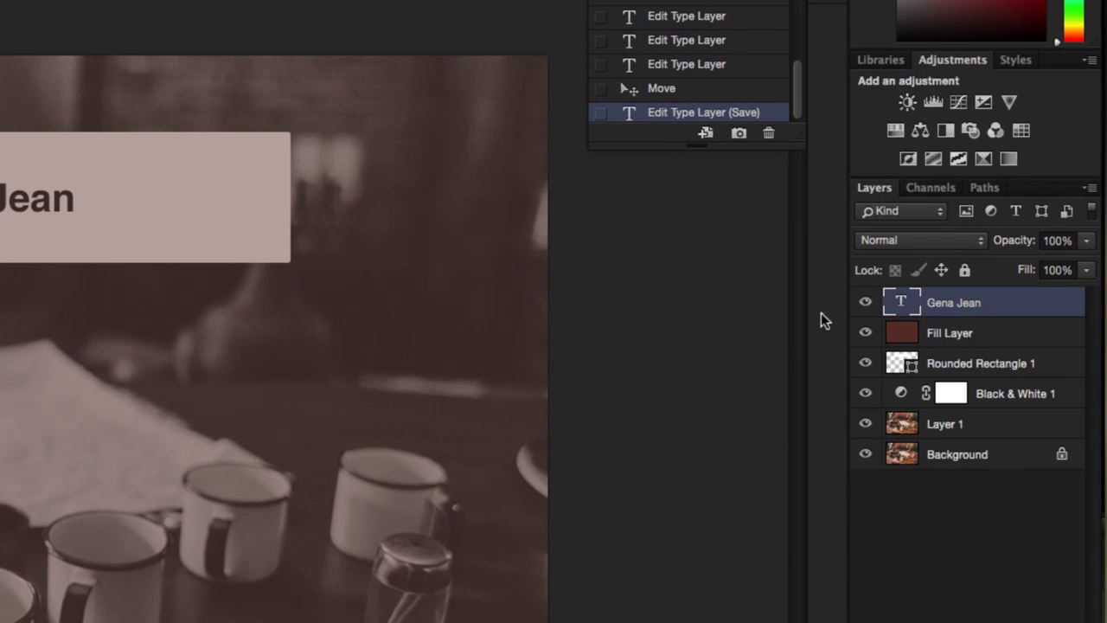
click(865, 333)
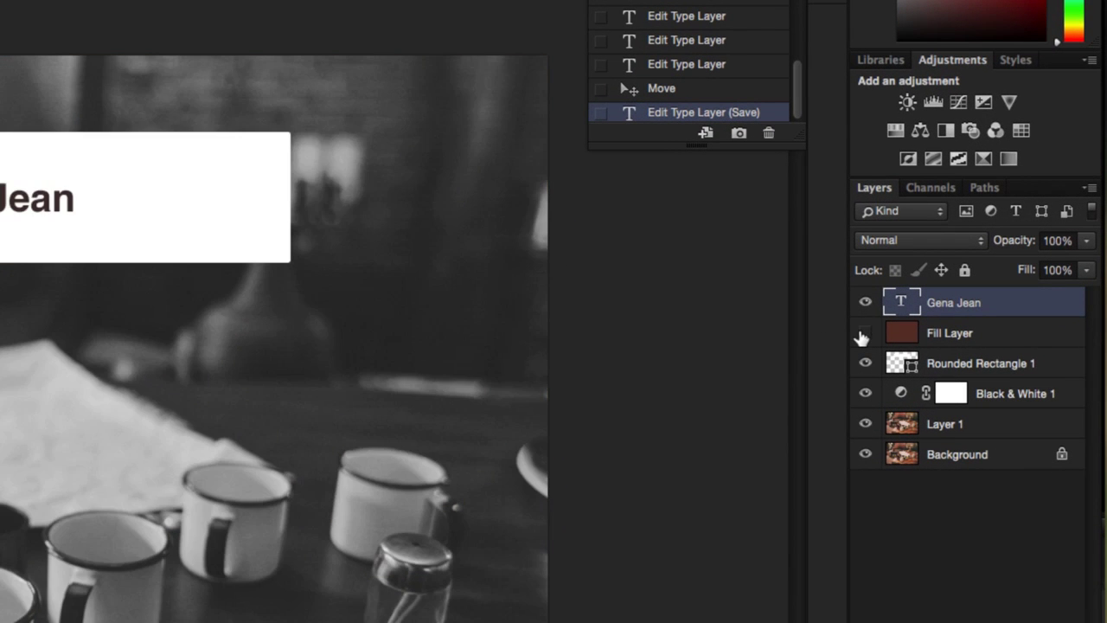
click(863, 337)
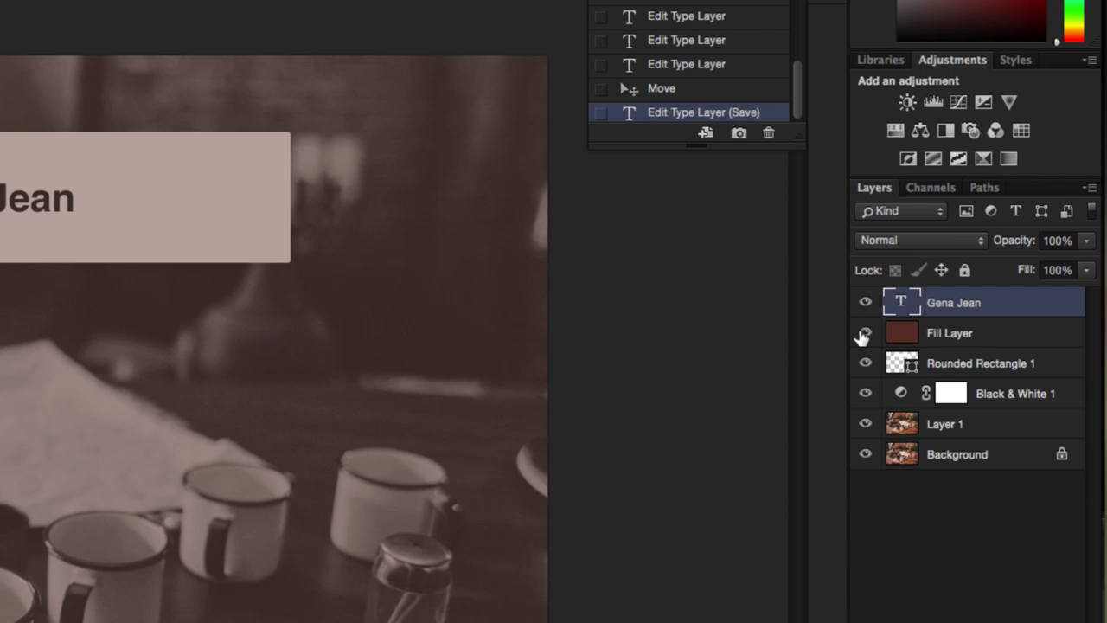
click(864, 336)
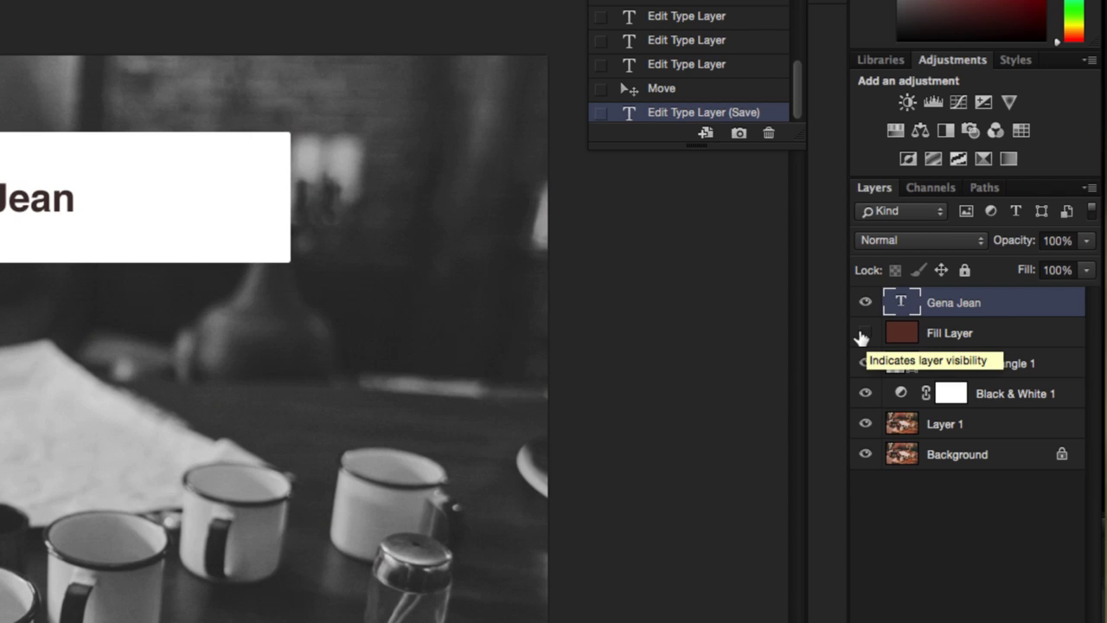
click(862, 336)
click(864, 333)
click(863, 335)
click(865, 392)
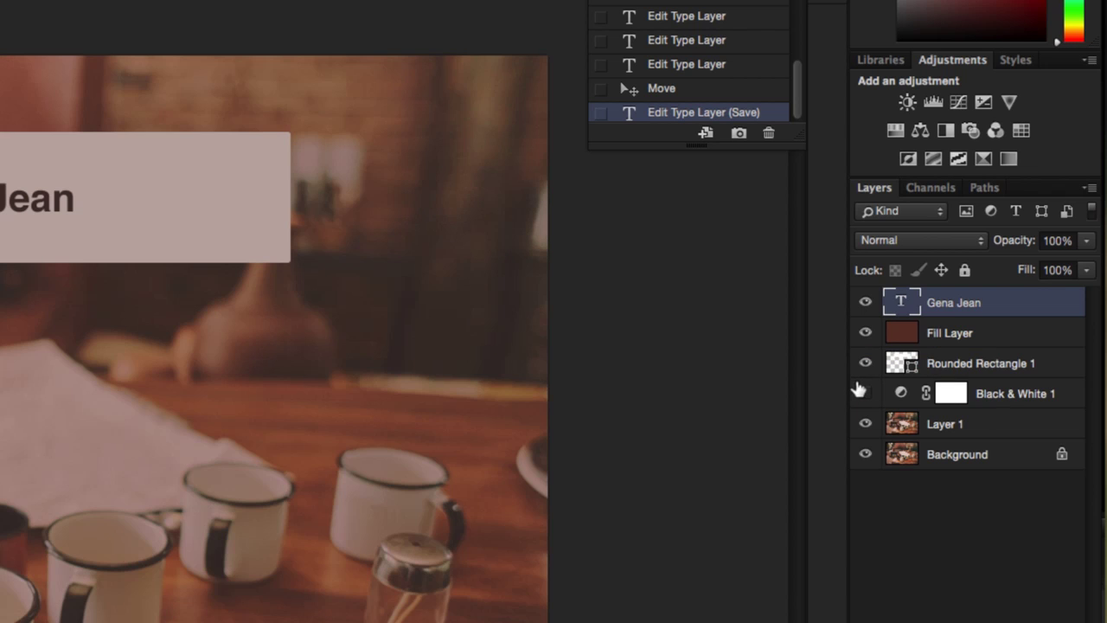
click(864, 392)
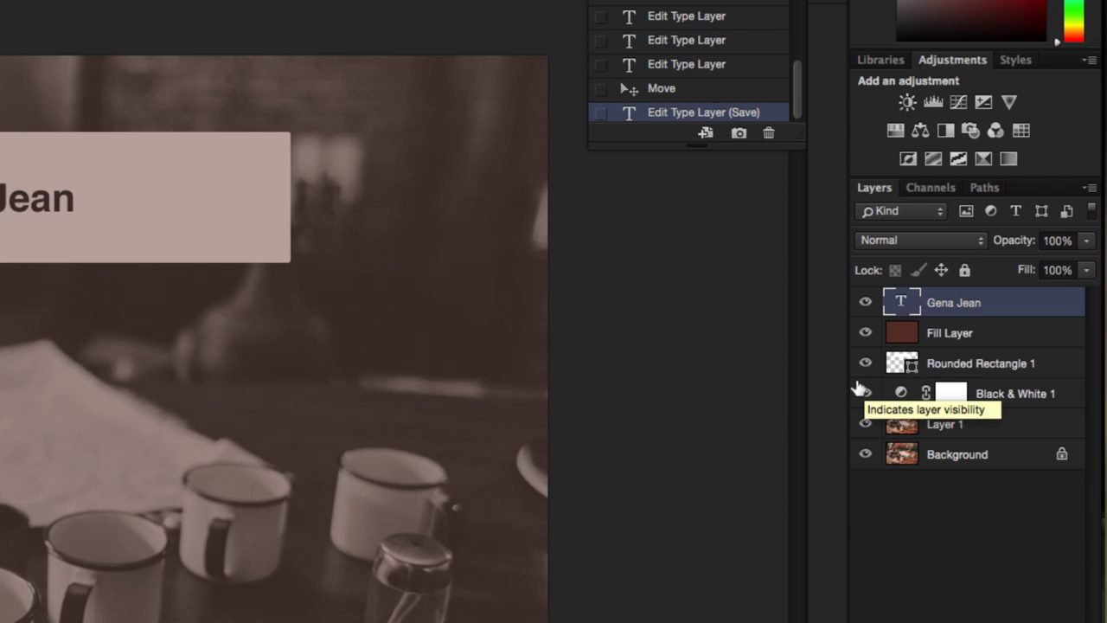
click(987, 334)
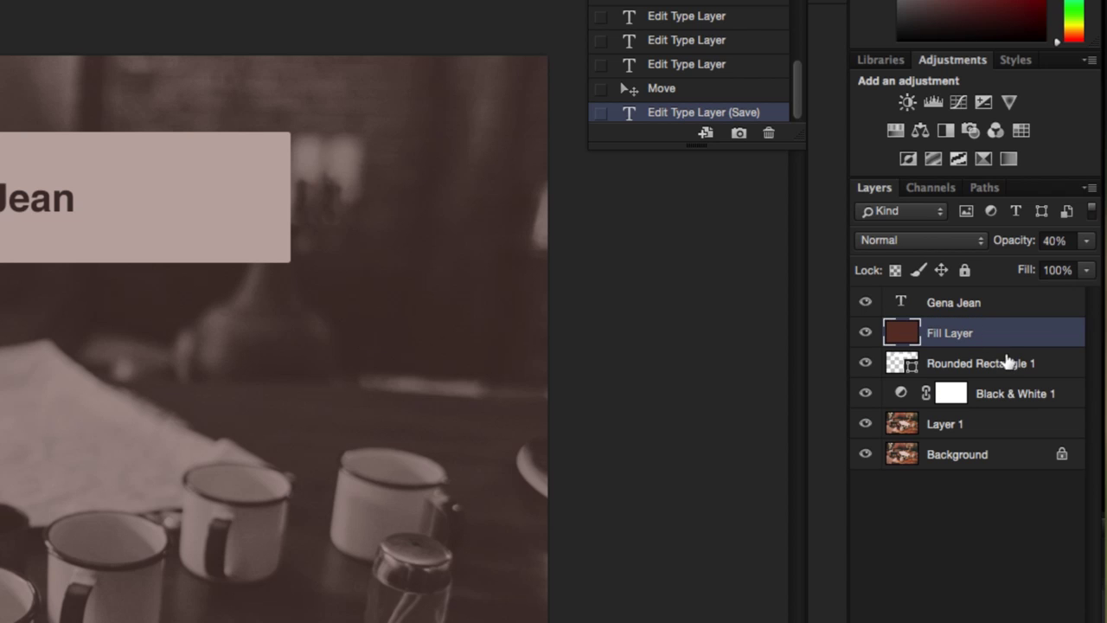
click(1007, 362)
click(988, 398)
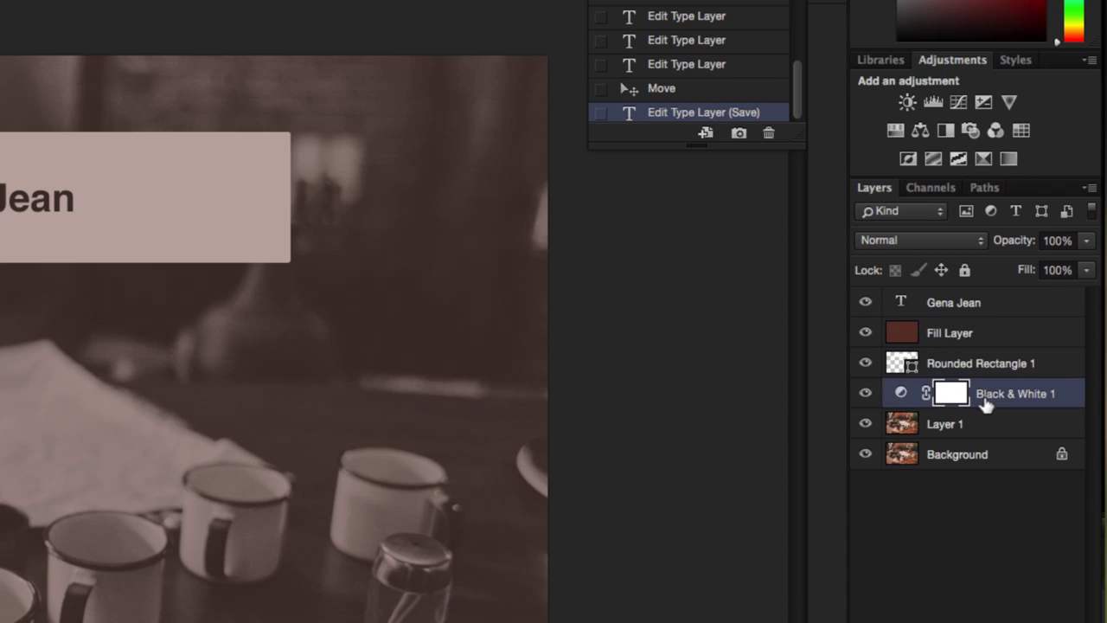
click(978, 419)
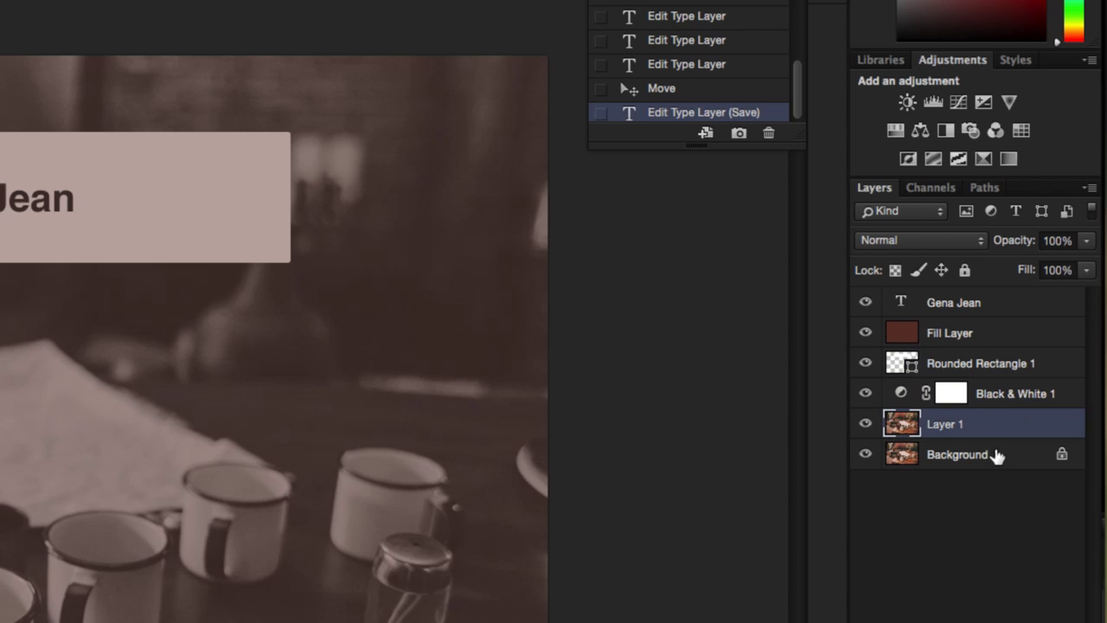
click(998, 456)
click(983, 334)
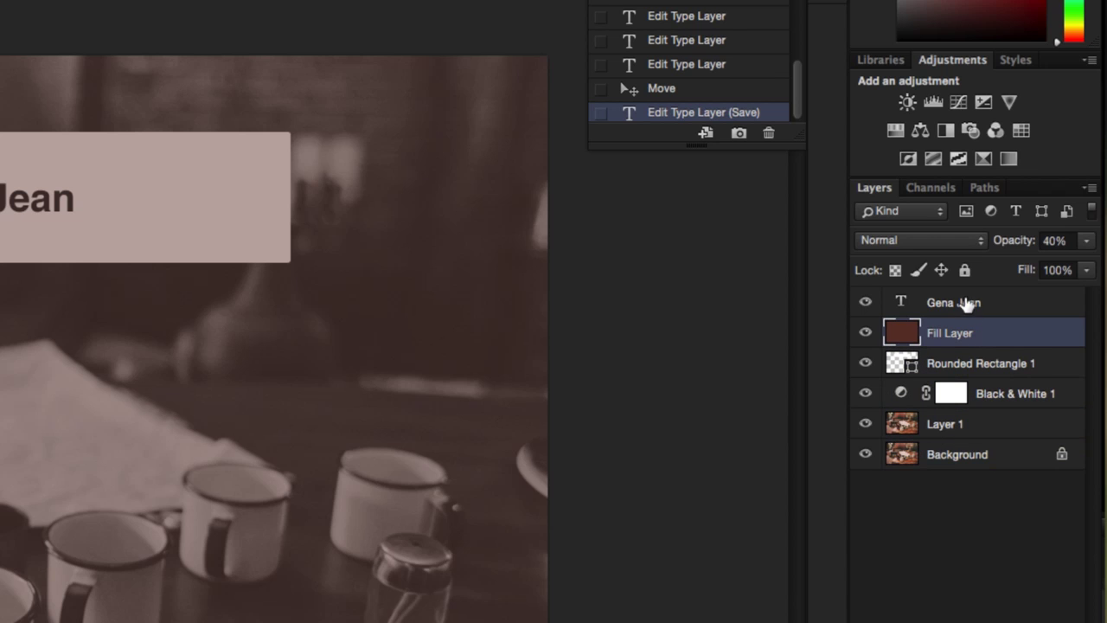
click(964, 305)
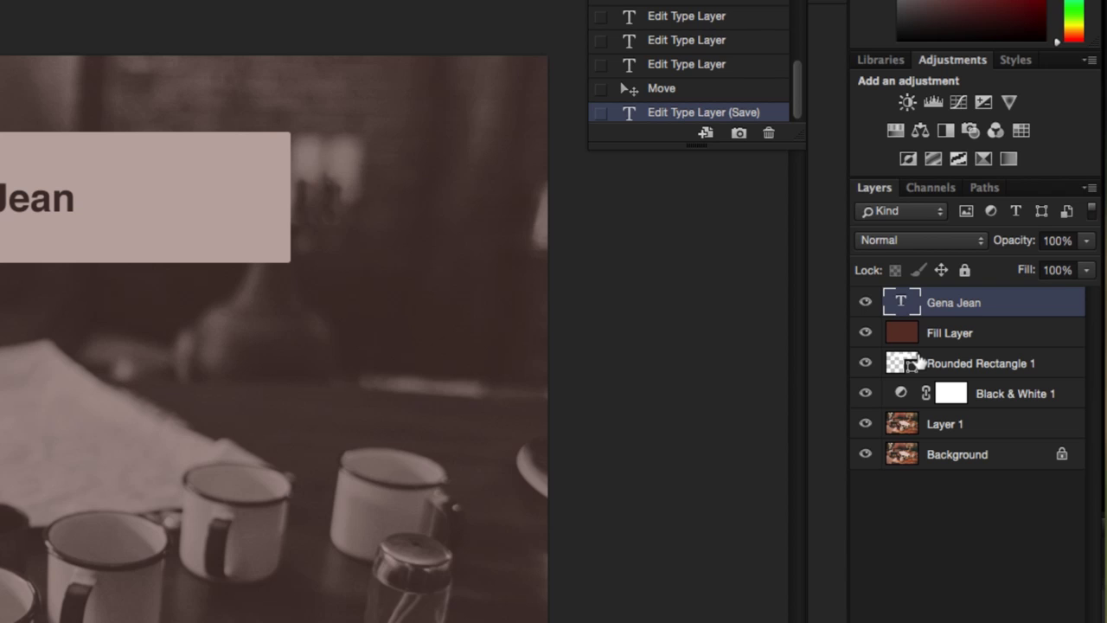
click(943, 461)
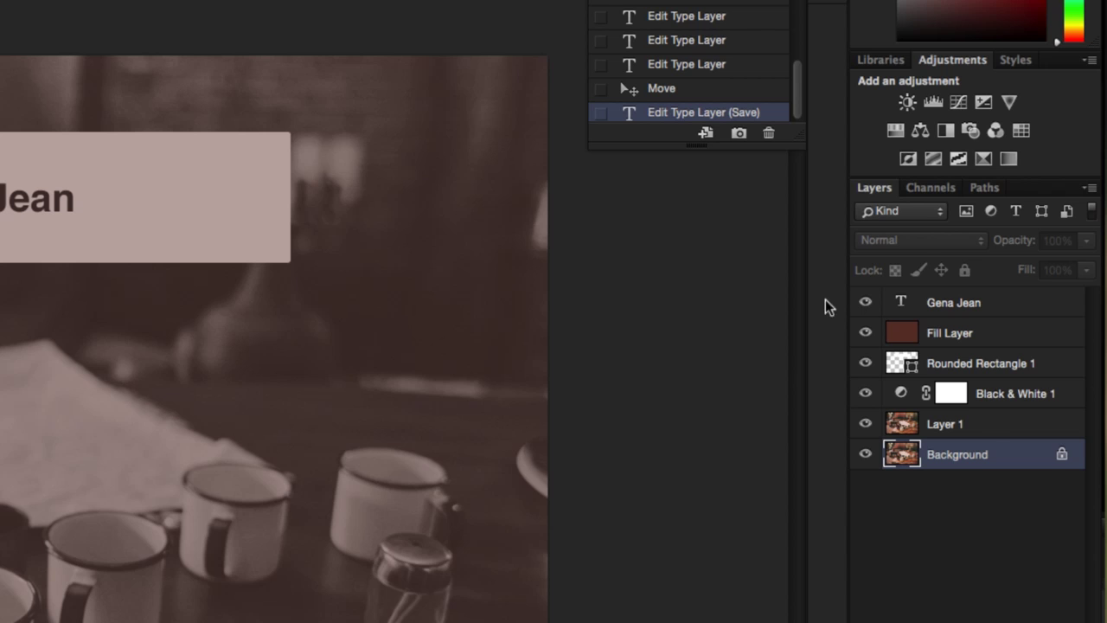
click(985, 430)
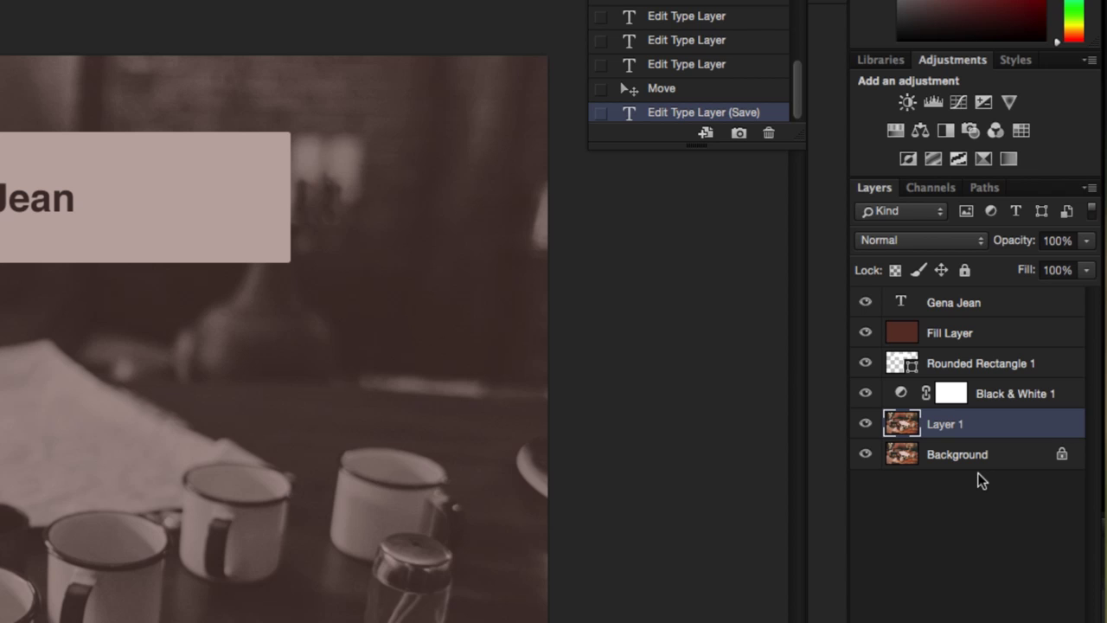
click(1020, 363)
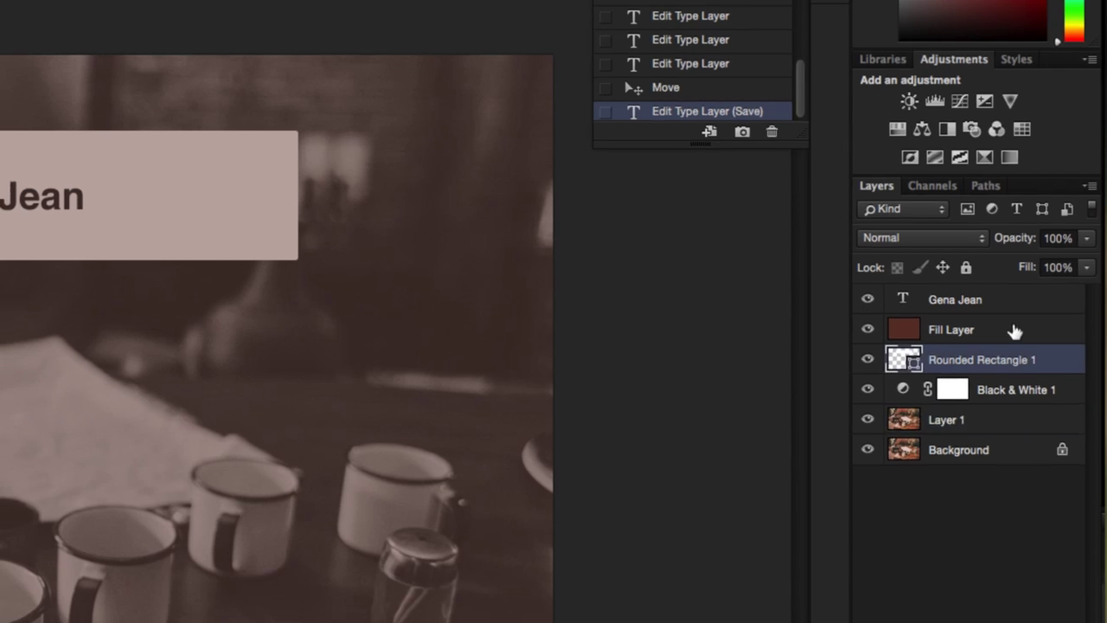
click(1014, 332)
click(1024, 259)
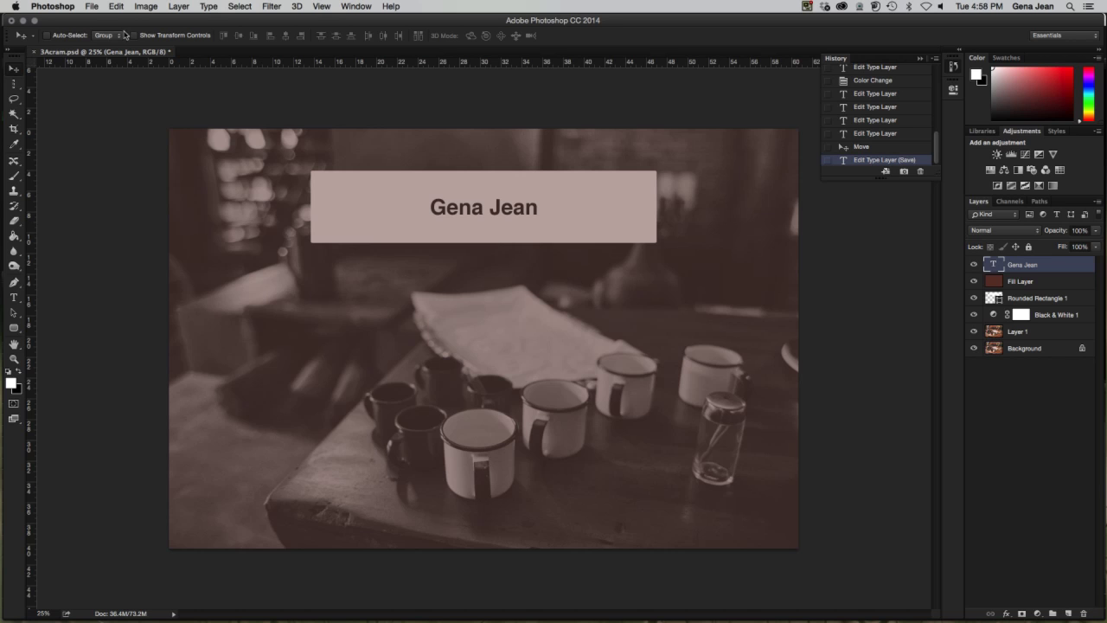
Step: Save 3Acram.psd and close the document, leaving an empty workspace
click(93, 7)
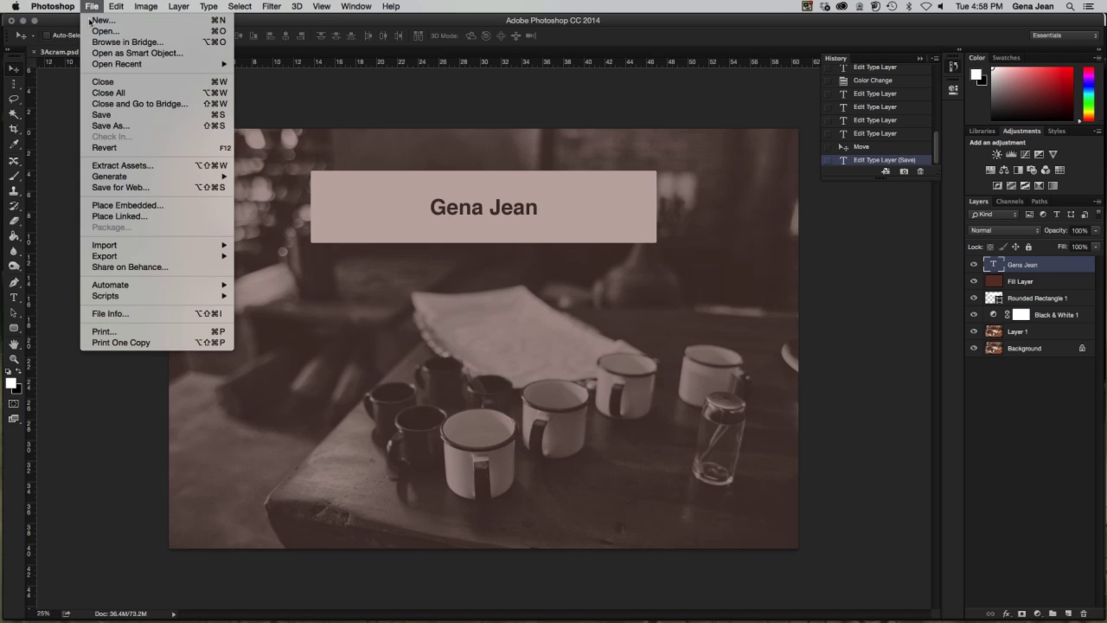
click(101, 113)
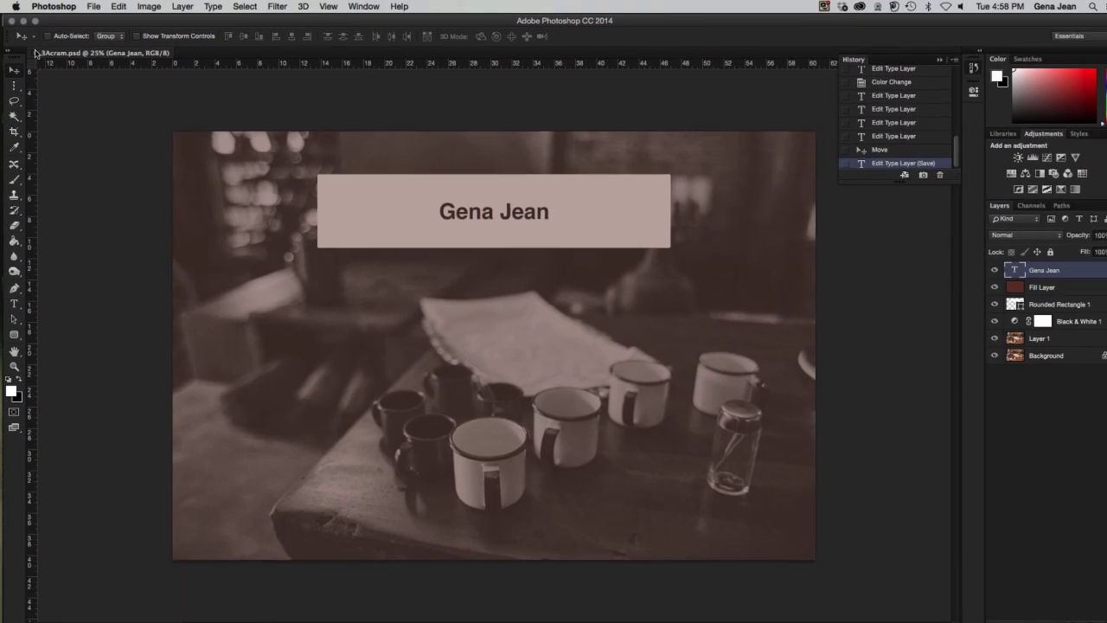
click(34, 54)
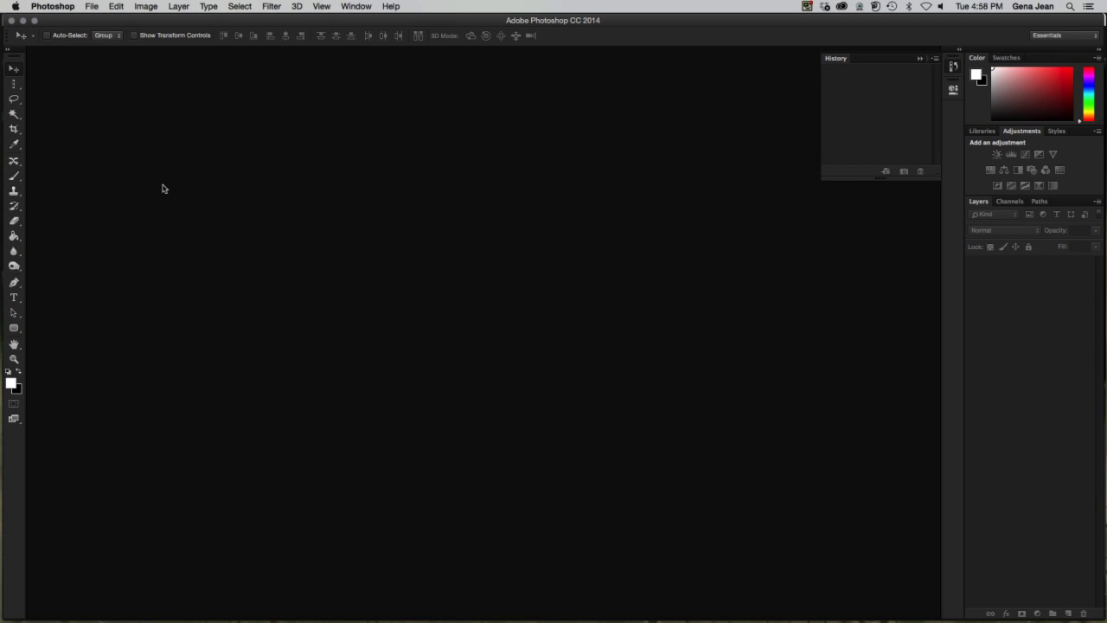